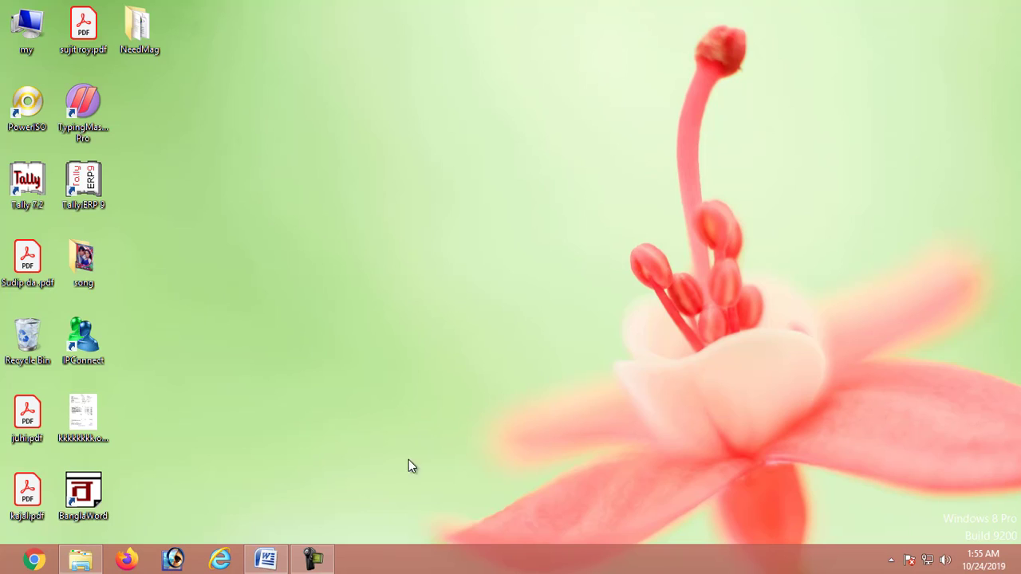
Restore the Document2 window, which shows three paragraphs of sample text, from the taskbar
click(279, 562)
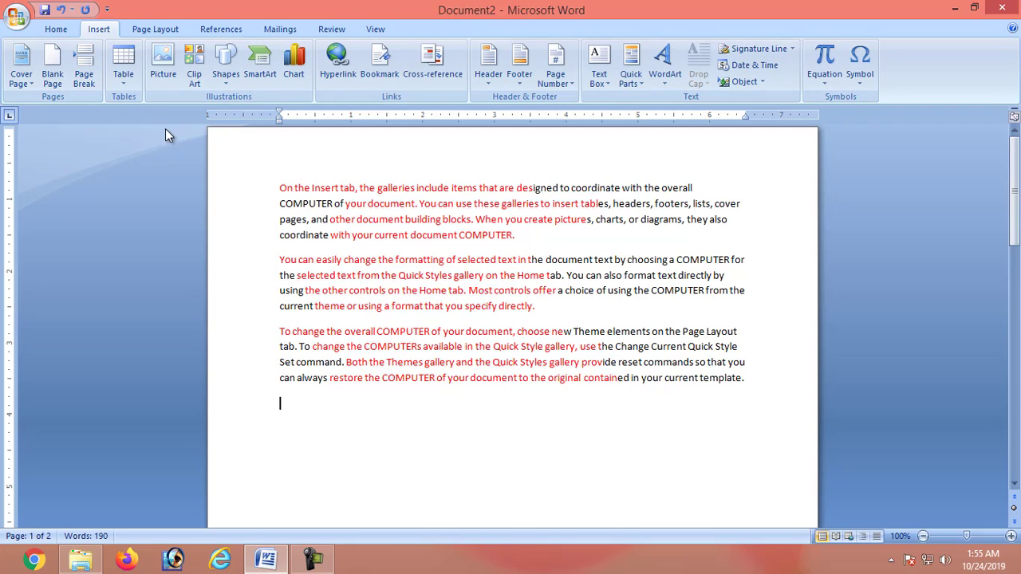
Delete all the sample text from Document2, leaving the Normal margins unchanged
click(164, 30)
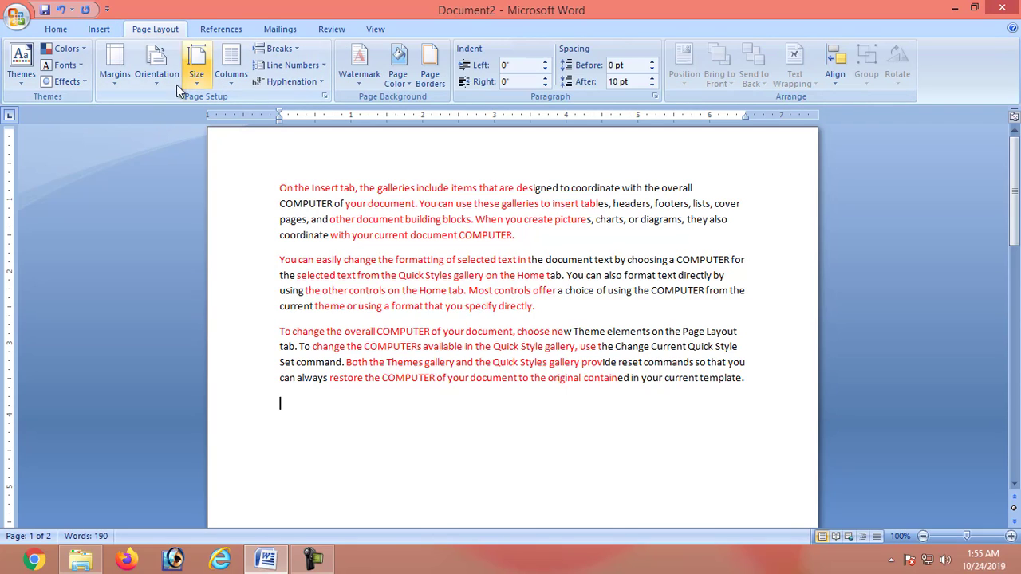
key(ctrl+a)
key(Delete)
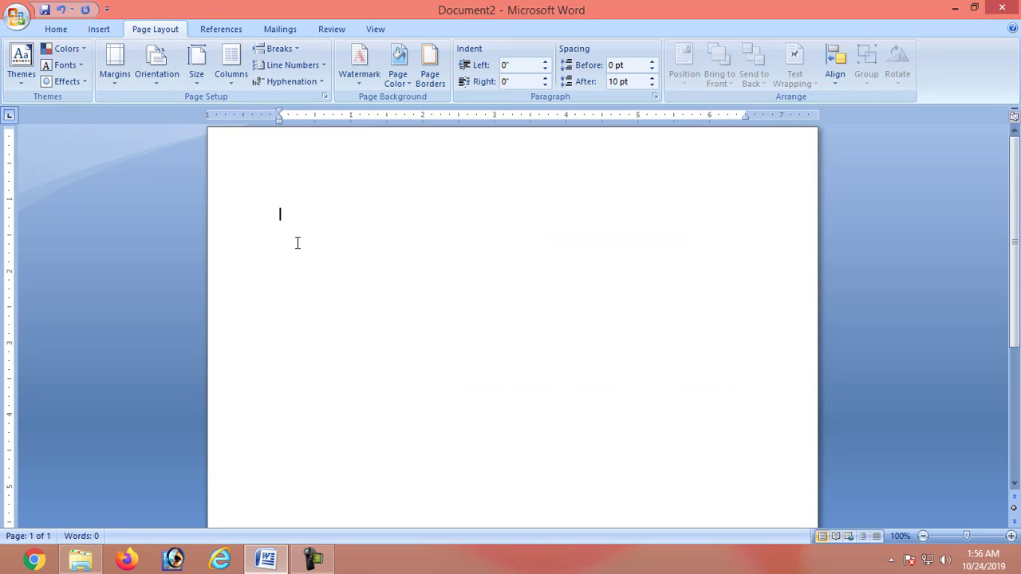
click(116, 80)
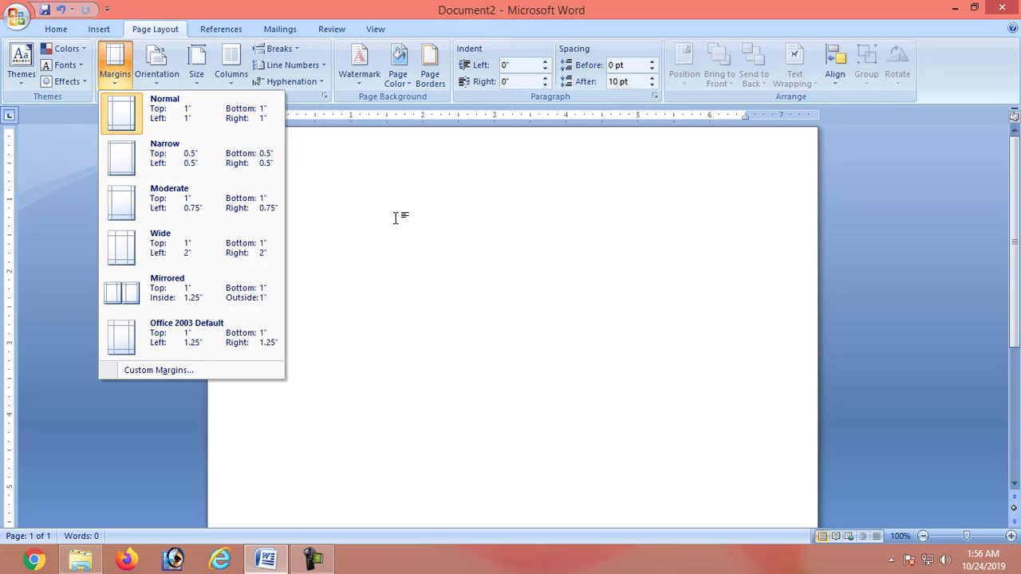
click(234, 162)
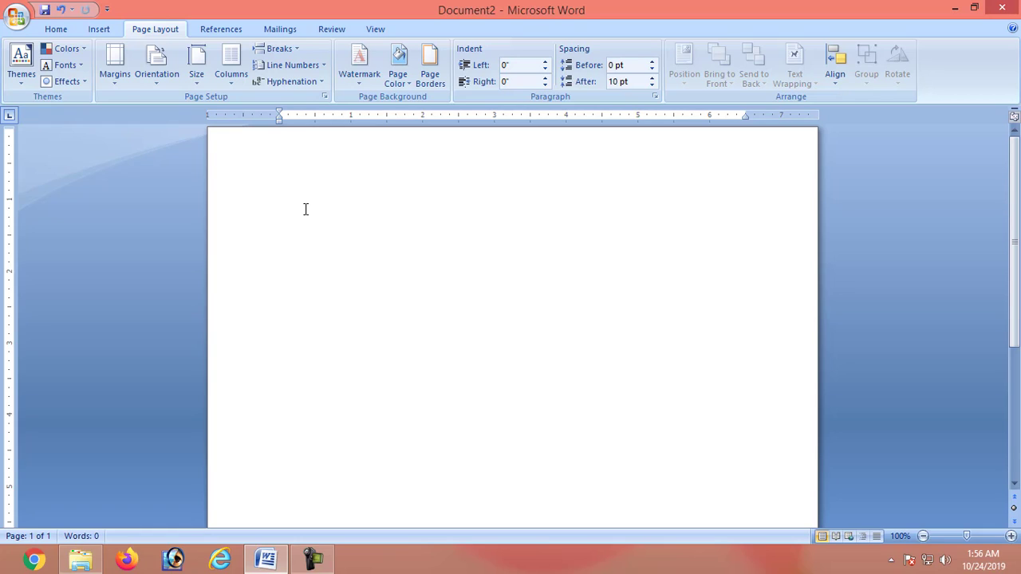
Type the line COMPUTER EDUCATION on the empty page
text(co)
text(PUER ED)
text(UCATION)
drag(392, 216, 269, 218)
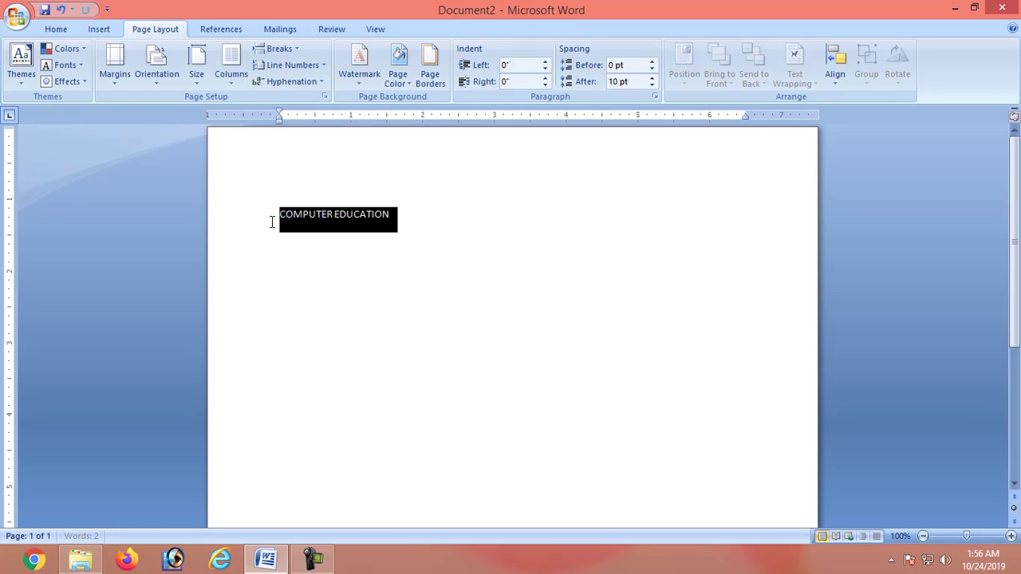
click(300, 189)
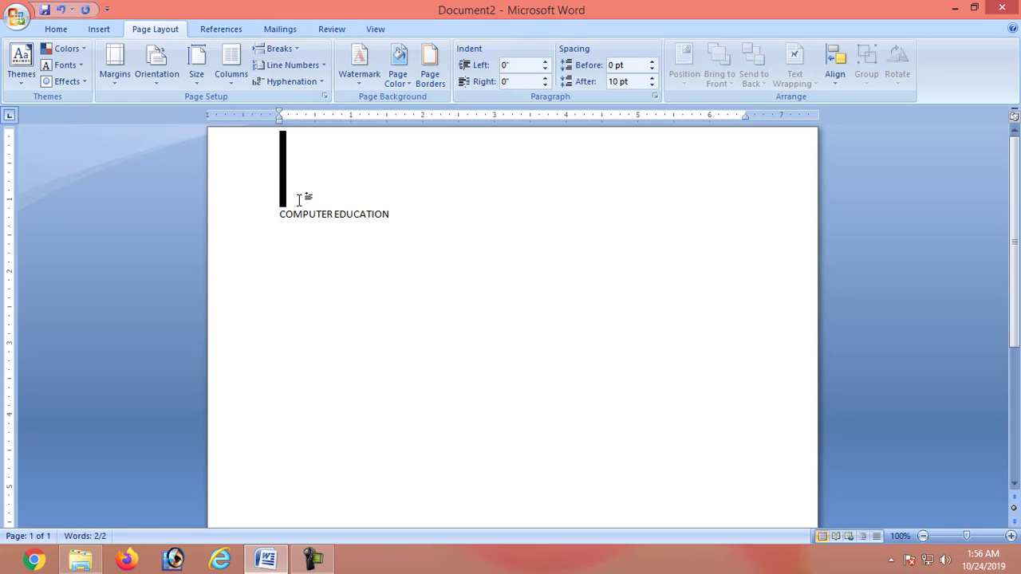
click(216, 220)
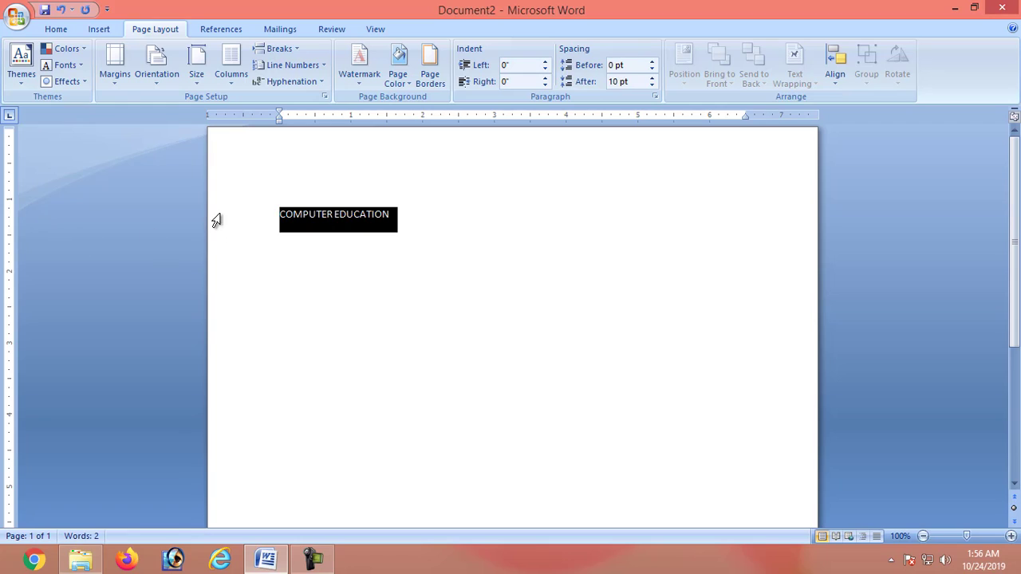
click(282, 230)
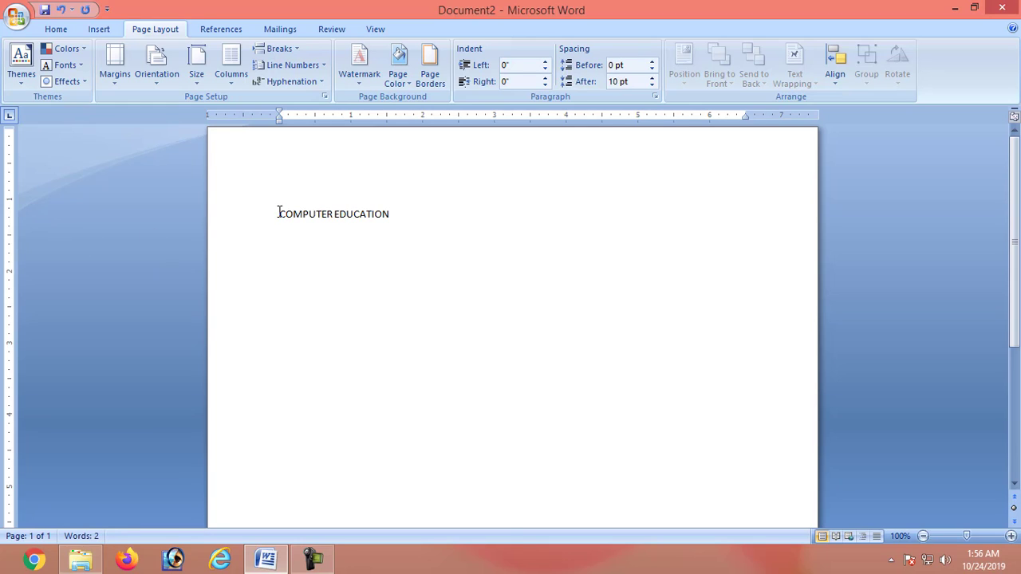
Try the Narrow, Wide and Mirrored margin presets, then return to Normal margins
click(115, 64)
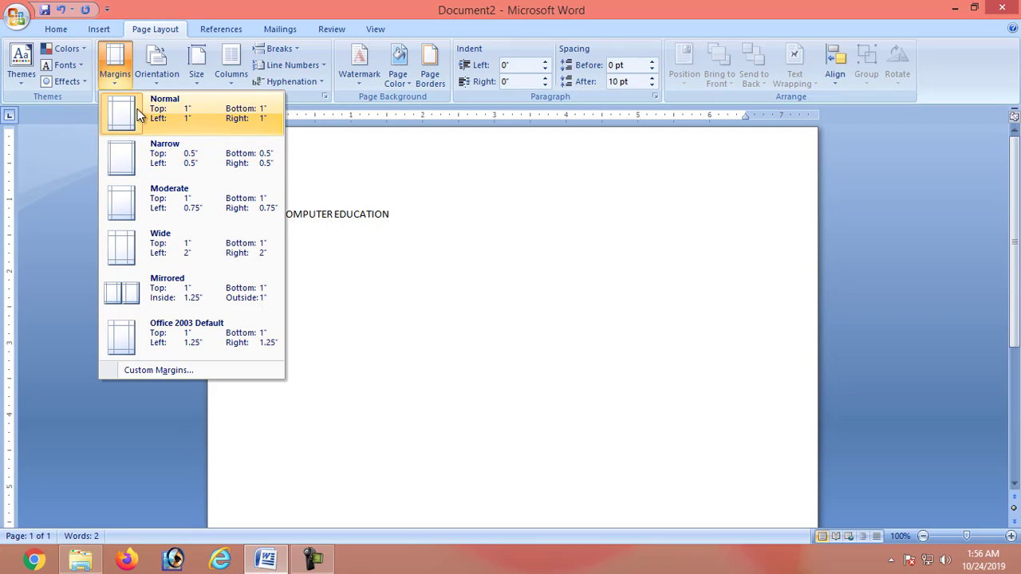
click(137, 156)
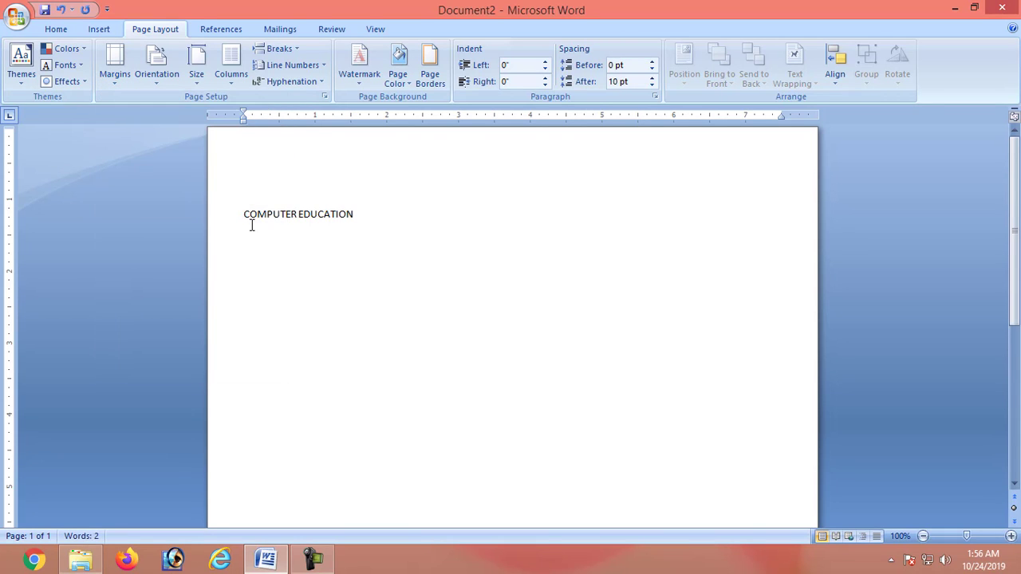
click(121, 76)
click(146, 253)
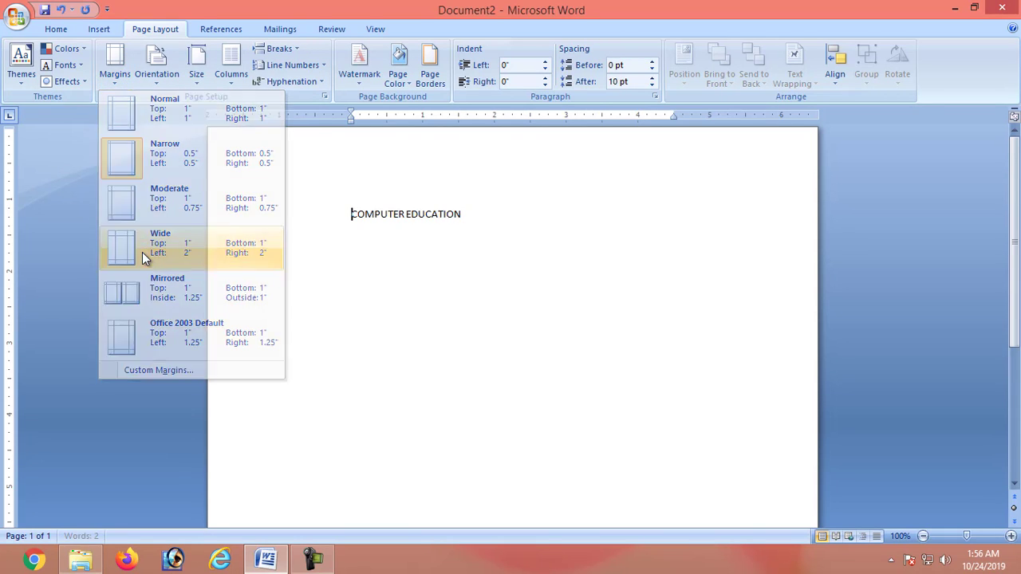
click(111, 65)
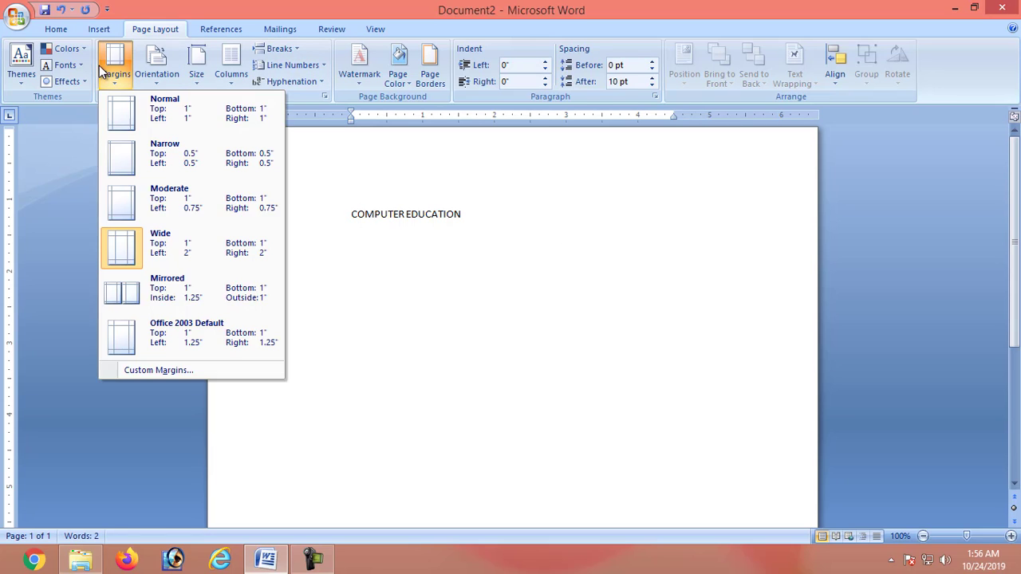
click(154, 289)
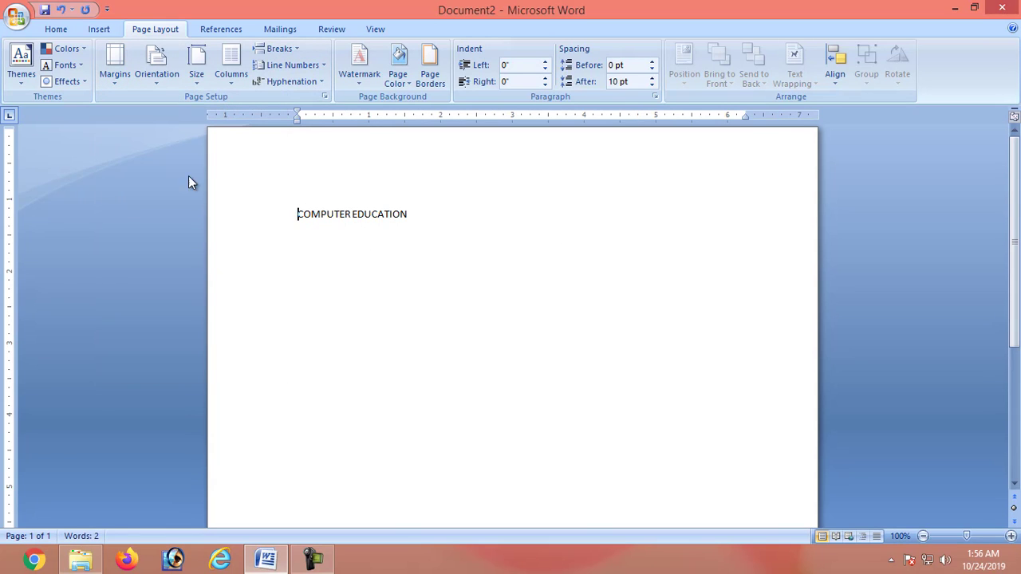
click(114, 64)
click(135, 112)
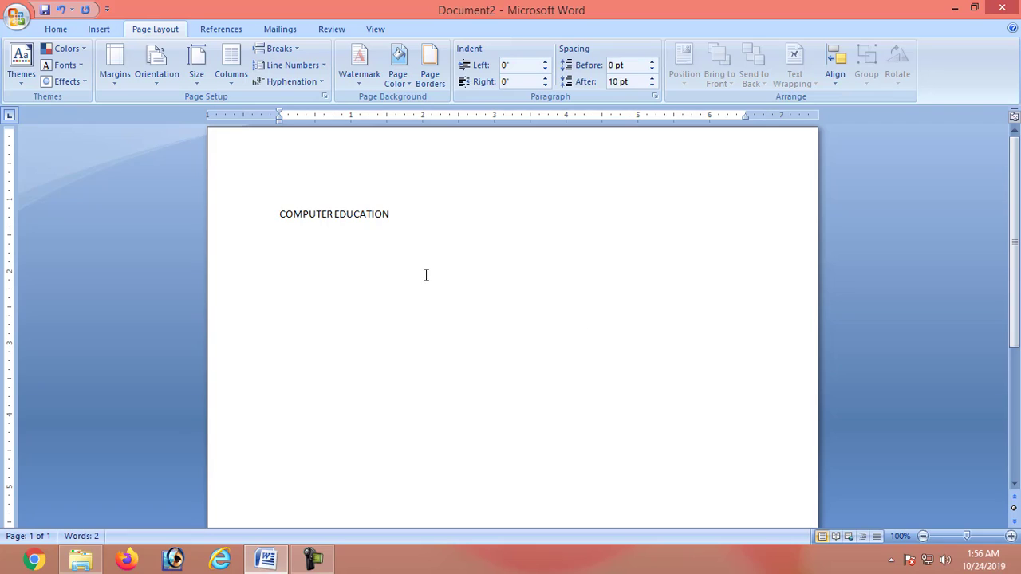
Drag the ruler's right and left margin markers outward to widen the text area
drag(744, 115, 799, 115)
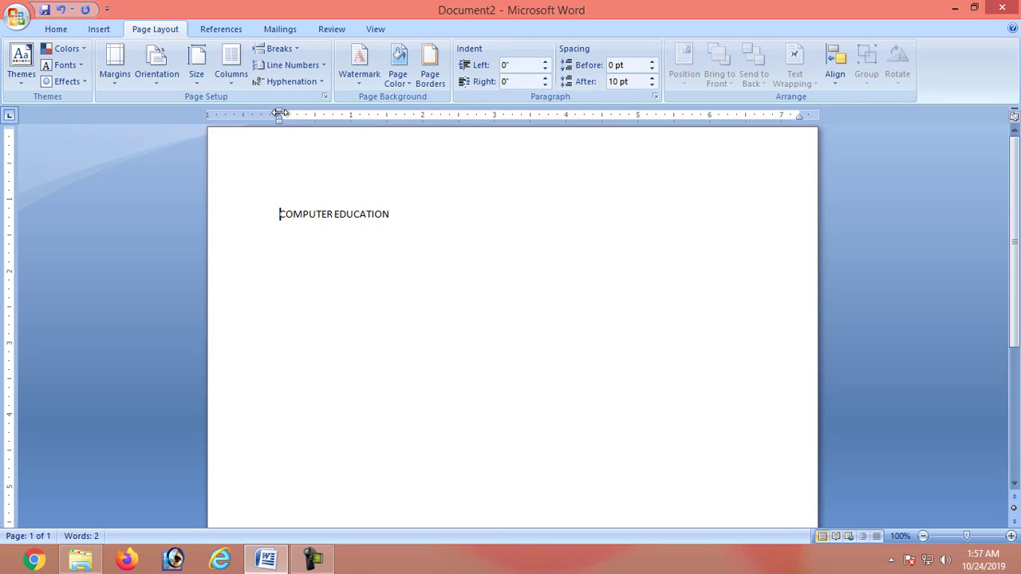
drag(281, 115, 233, 115)
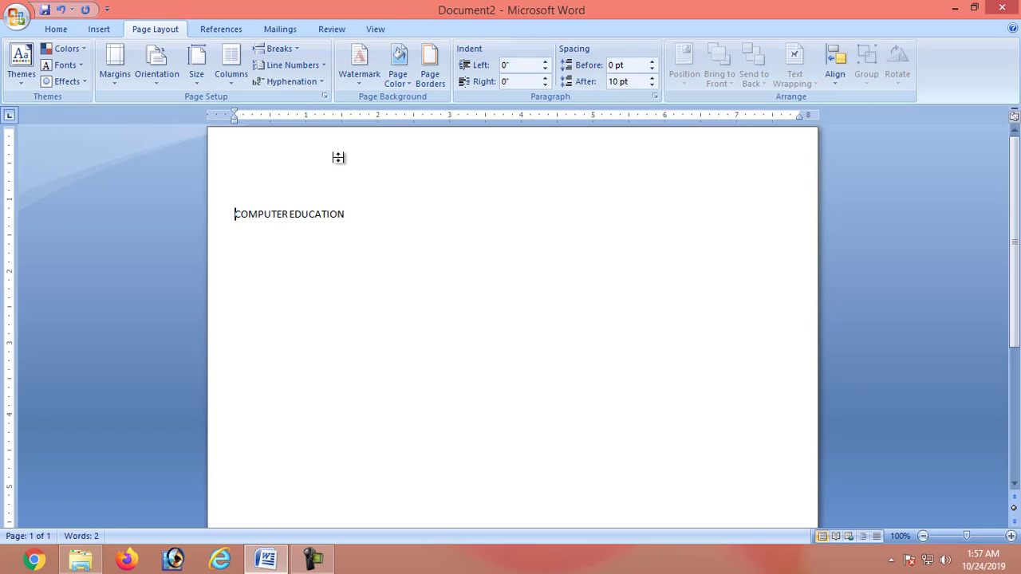
click(380, 32)
Hide the rulers from the View tab, then turn the Ruler back on
click(194, 49)
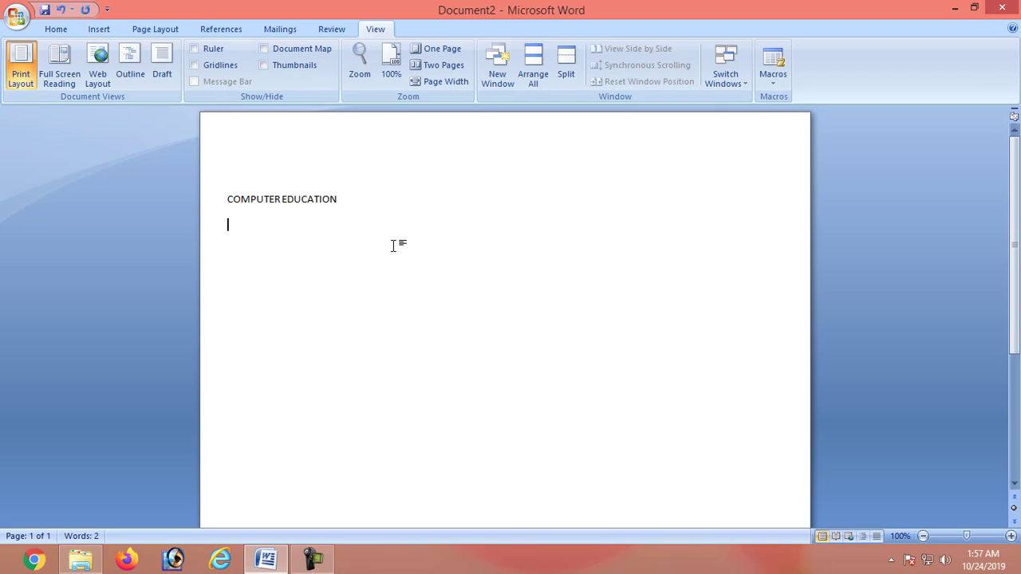
click(57, 30)
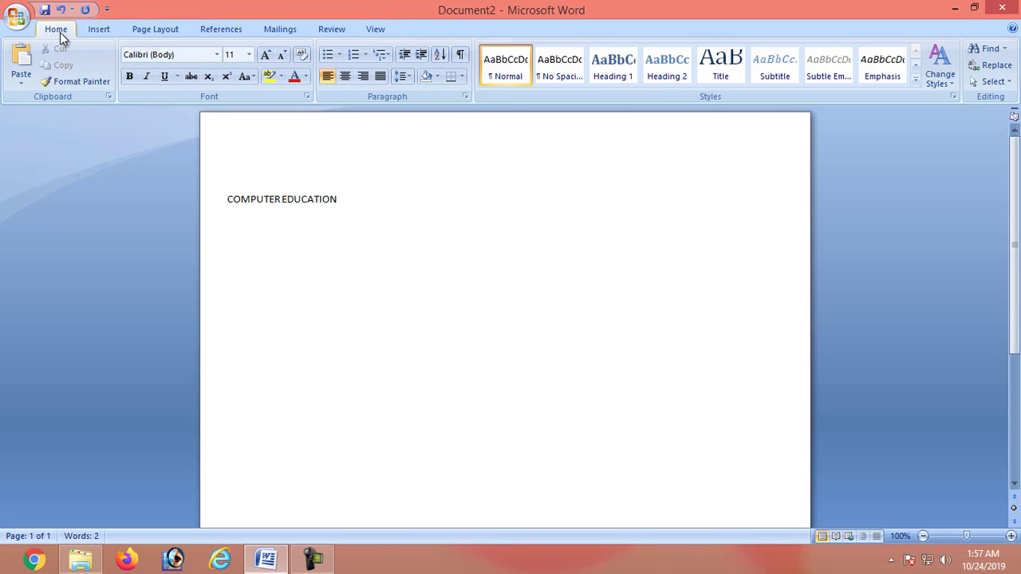
click(389, 32)
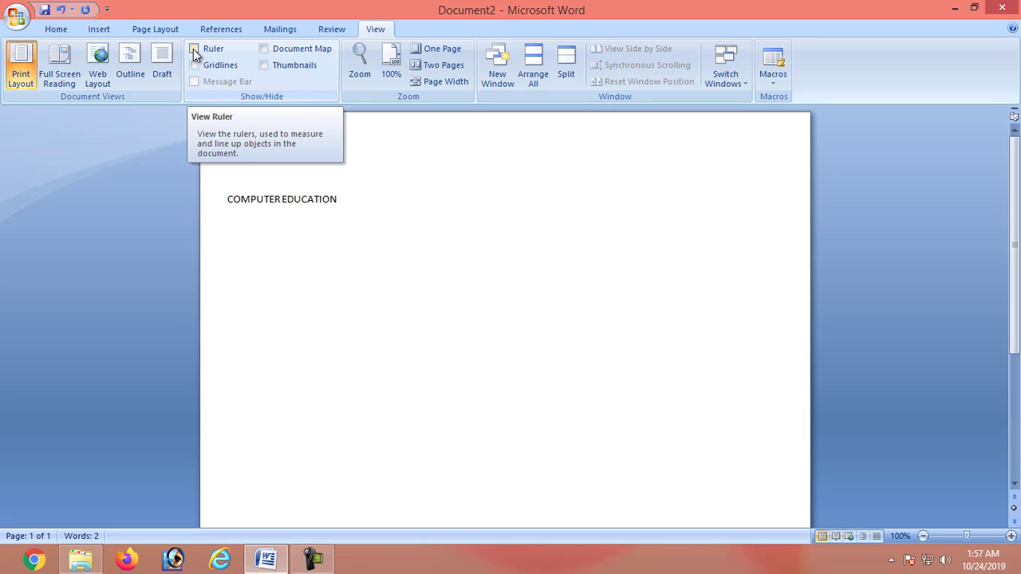
click(194, 49)
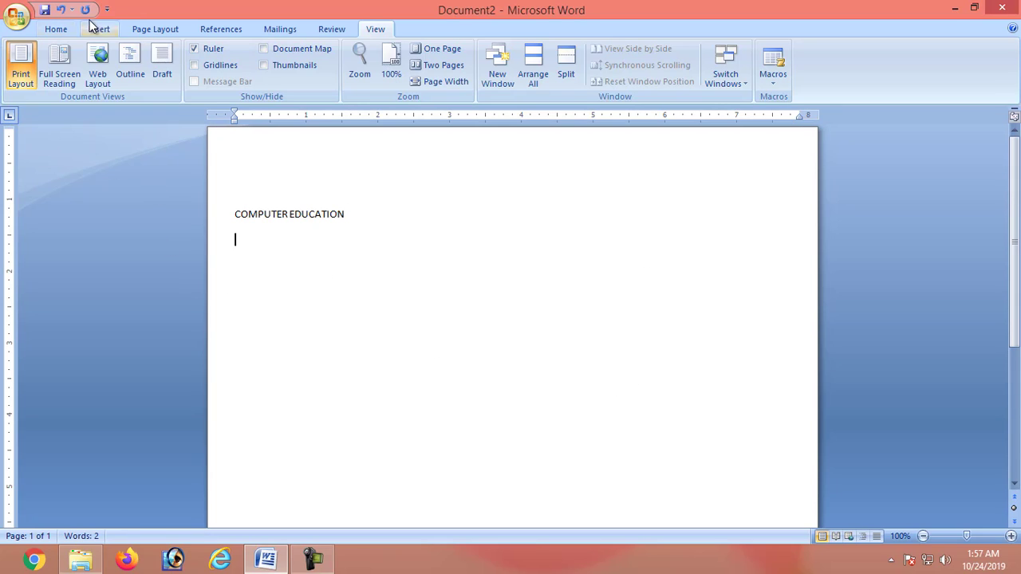
Look through the Margins and Orientation choices without changing them, keeping the page portrait
click(150, 30)
click(114, 86)
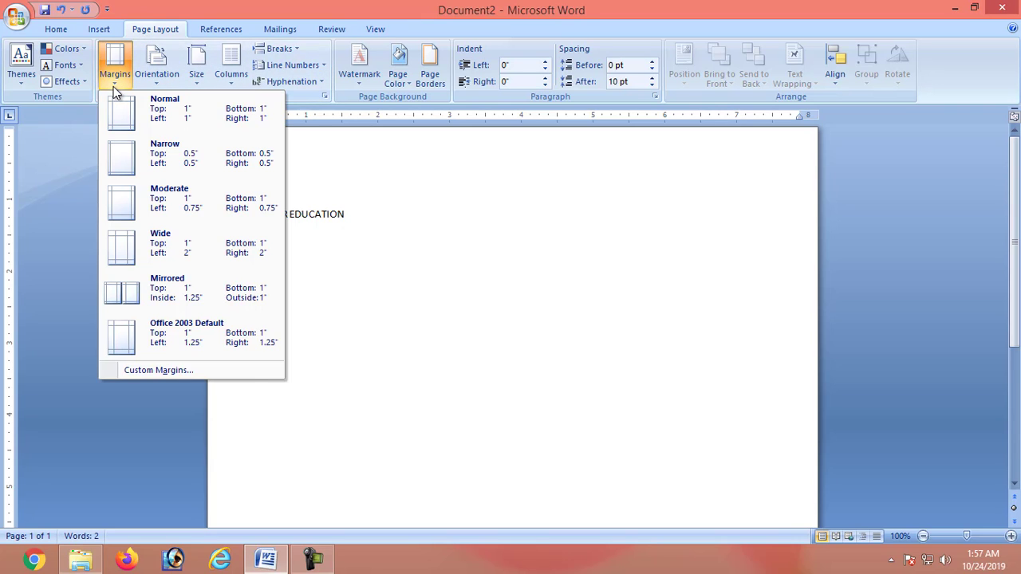
click(431, 299)
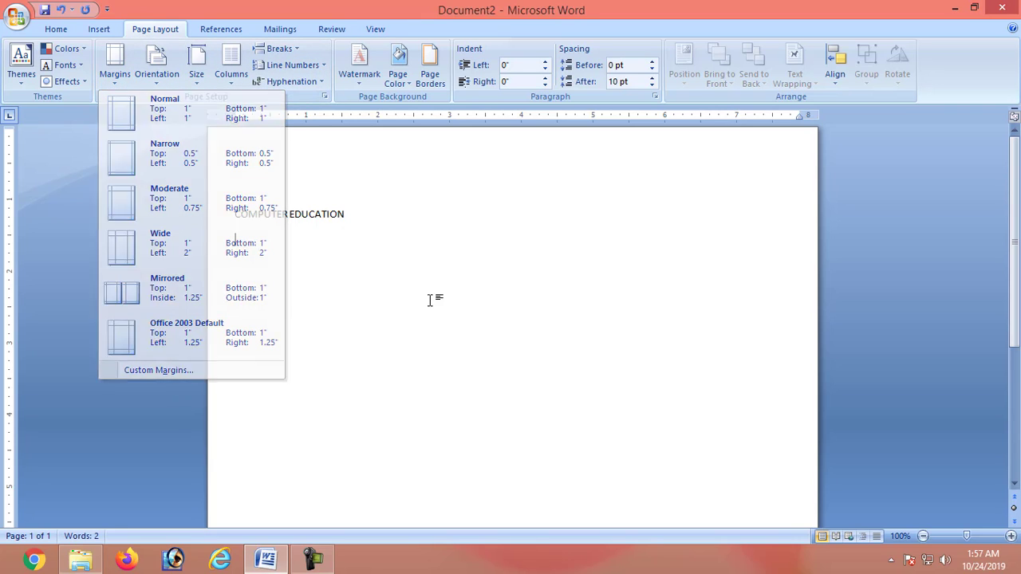
click(160, 88)
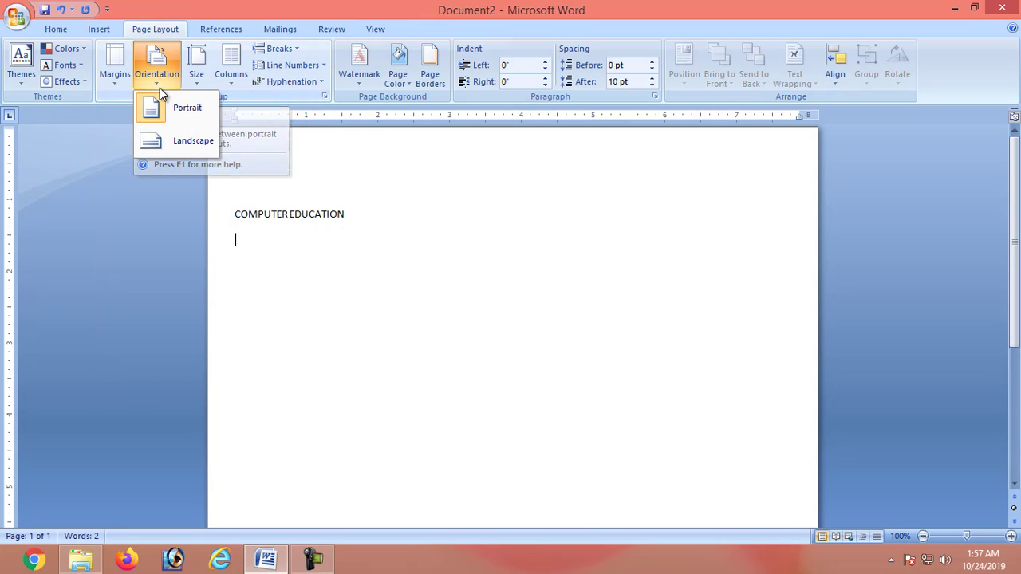
click(195, 146)
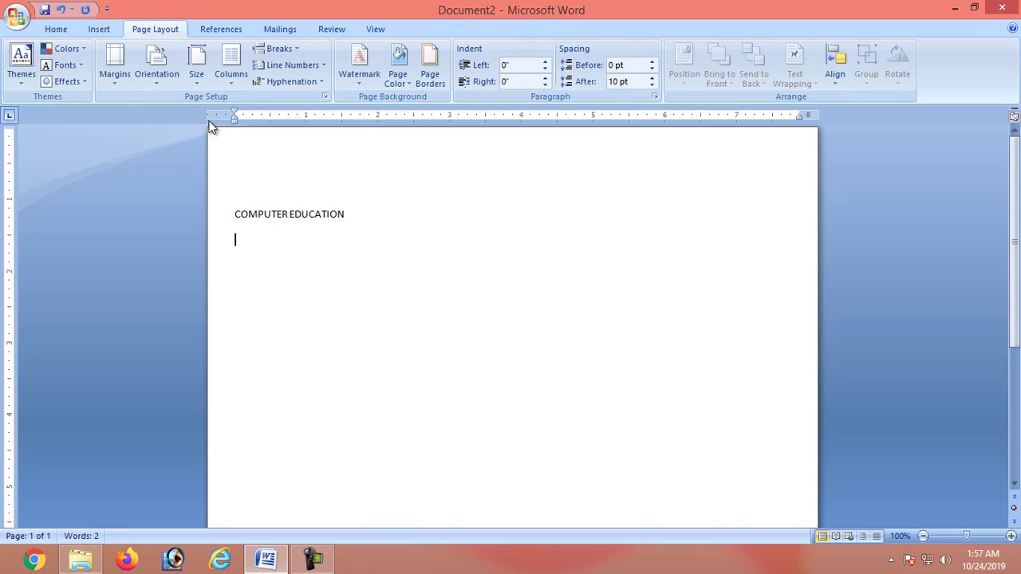
scroll(535, 240, down, 1)
scroll(527, 246, down, 1)
scroll(743, 304, down, 3)
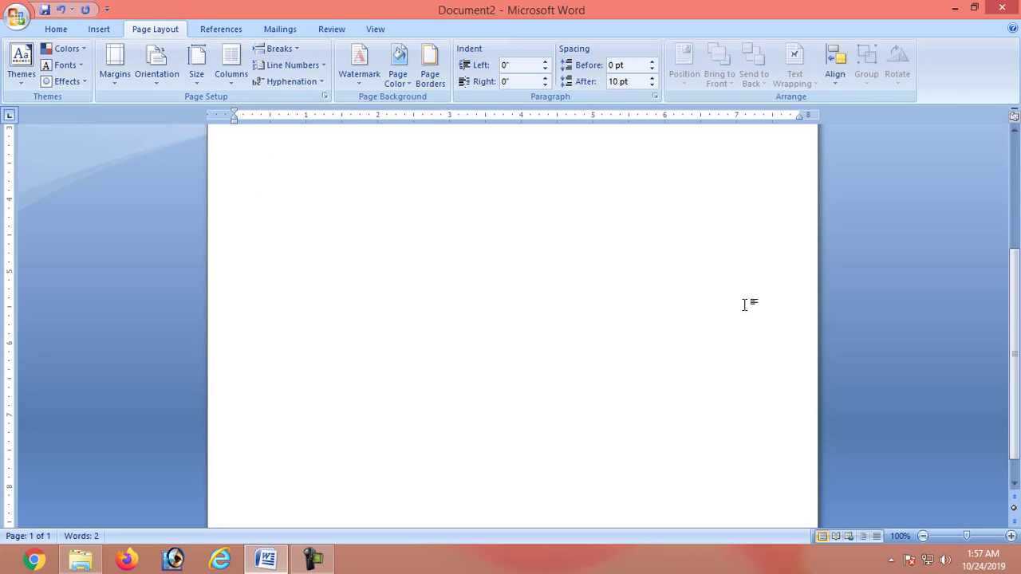
scroll(575, 283, up, 5)
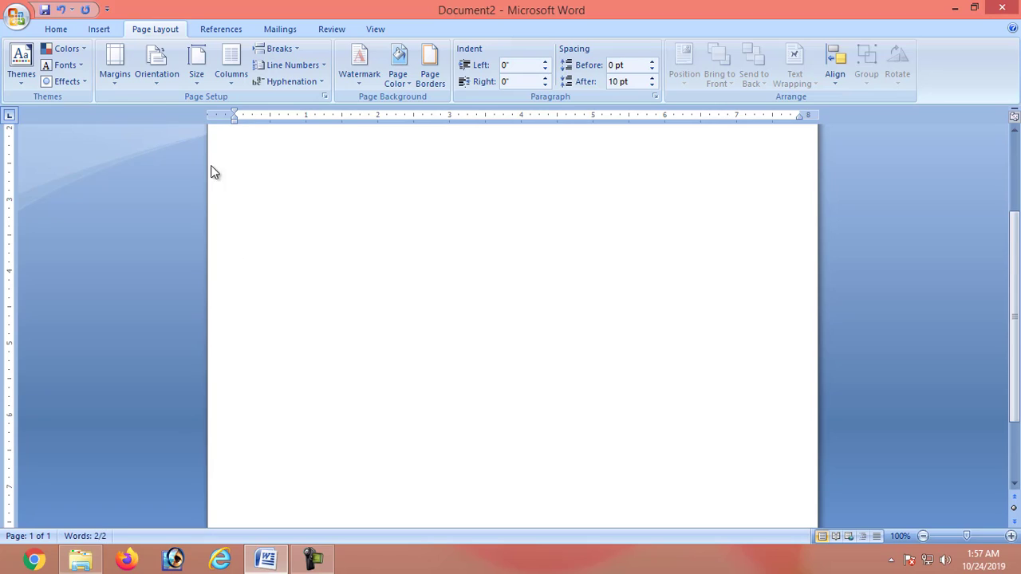
click(148, 85)
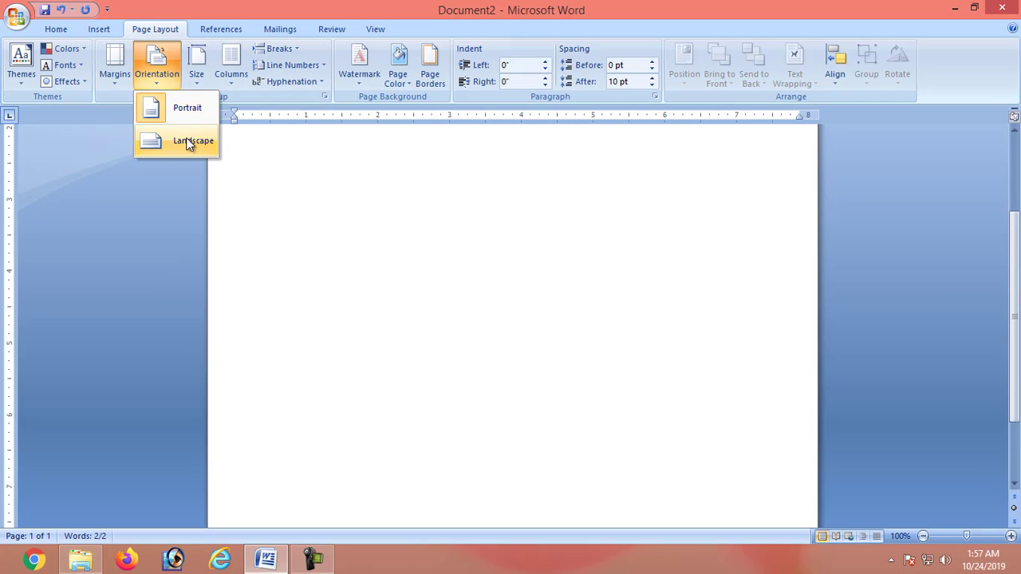
click(519, 248)
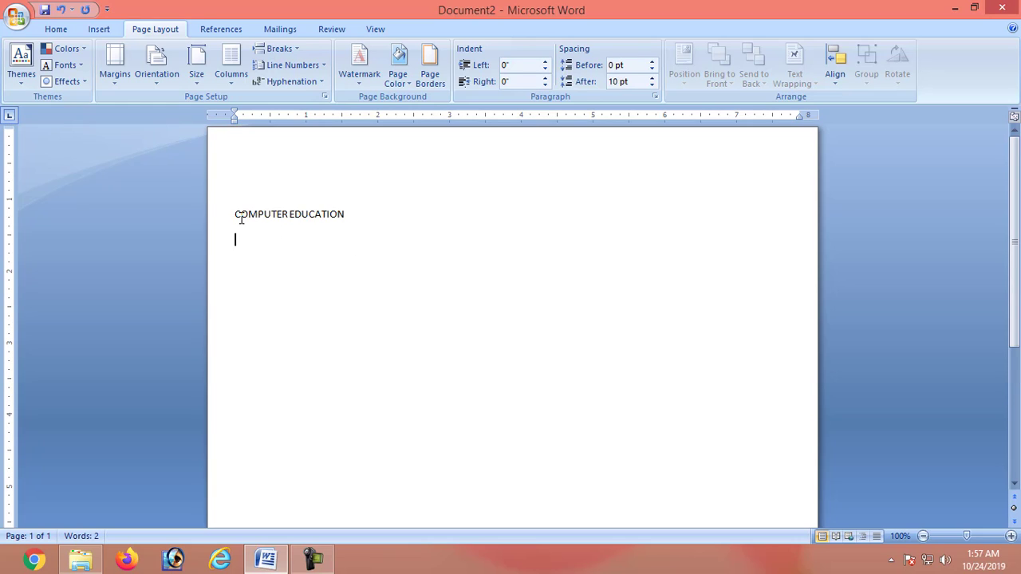
Copy COMPUTER EDUCATION and paste it until there are six copies, then start a new paragraph
mouse_move(234, 214)
mouse_down()
mouse_move(378, 231)
mouse_move(248, 214)
mouse_up()
key(ctrl+c)
click(378, 231)
right_click(248, 214)
click(343, 229)
click(364, 217)
right_click(364, 218)
click(402, 261)
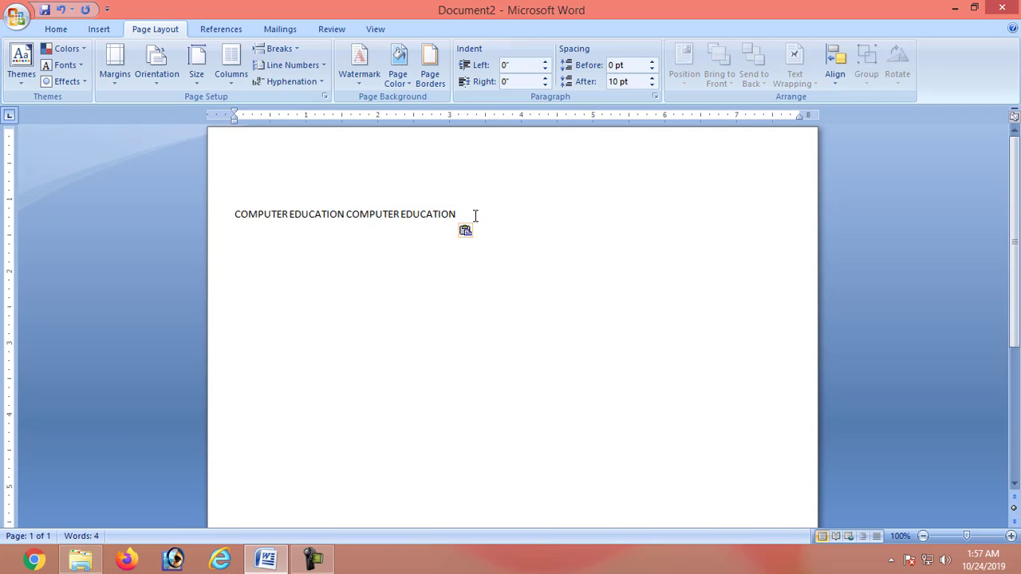
right_click(474, 215)
click(526, 258)
right_click(592, 213)
click(654, 258)
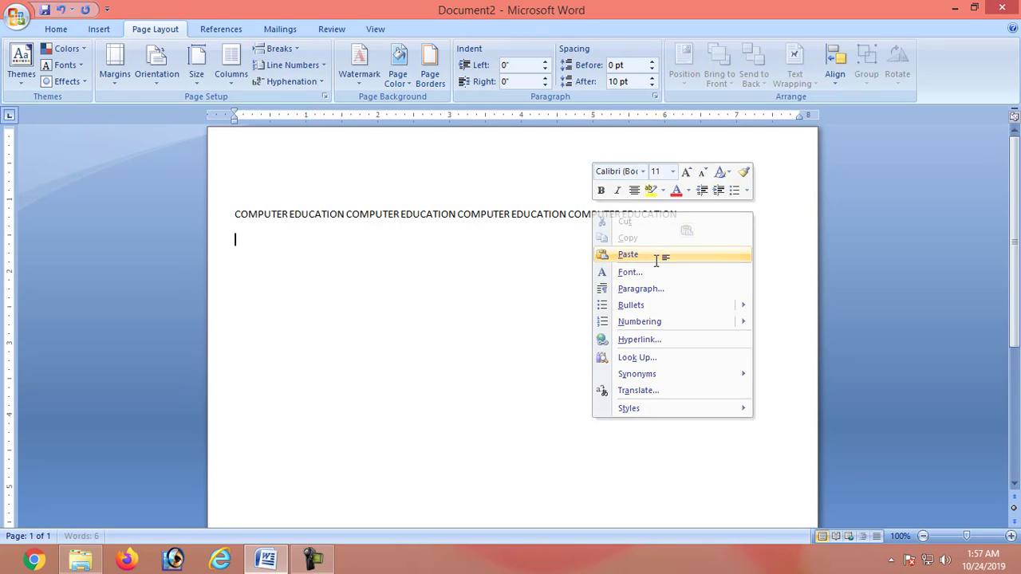
right_click(706, 216)
click(746, 257)
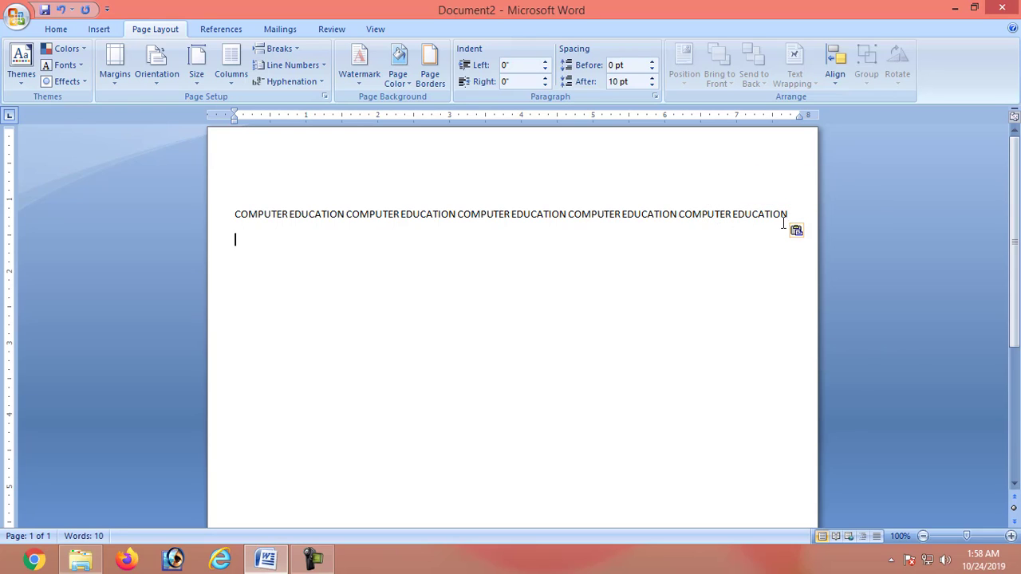
right_click(797, 216)
click(806, 257)
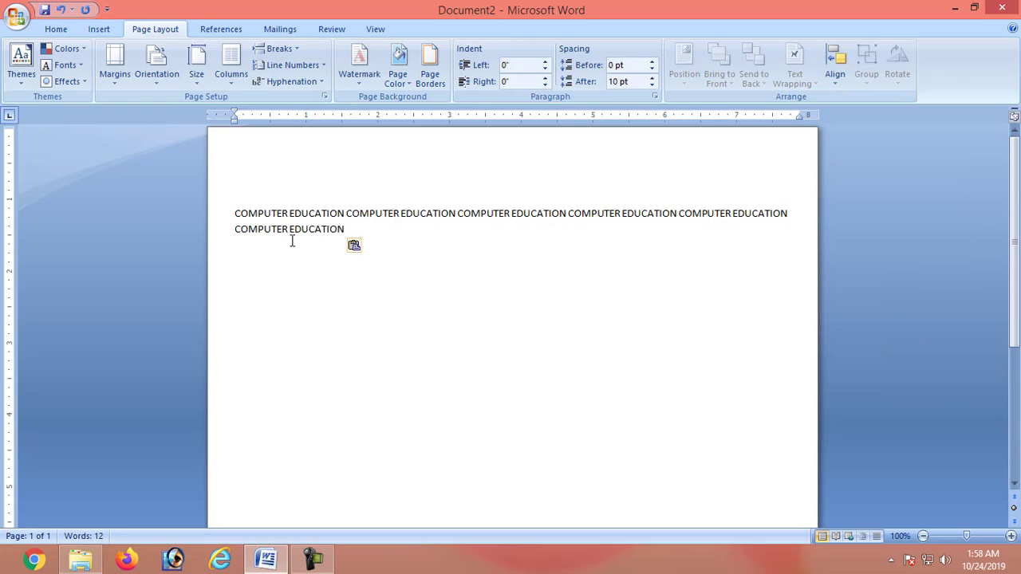
key(Return)
Make the COMPUTER EDUCATION text 12 pt, bold and red
drag(227, 212, 313, 235)
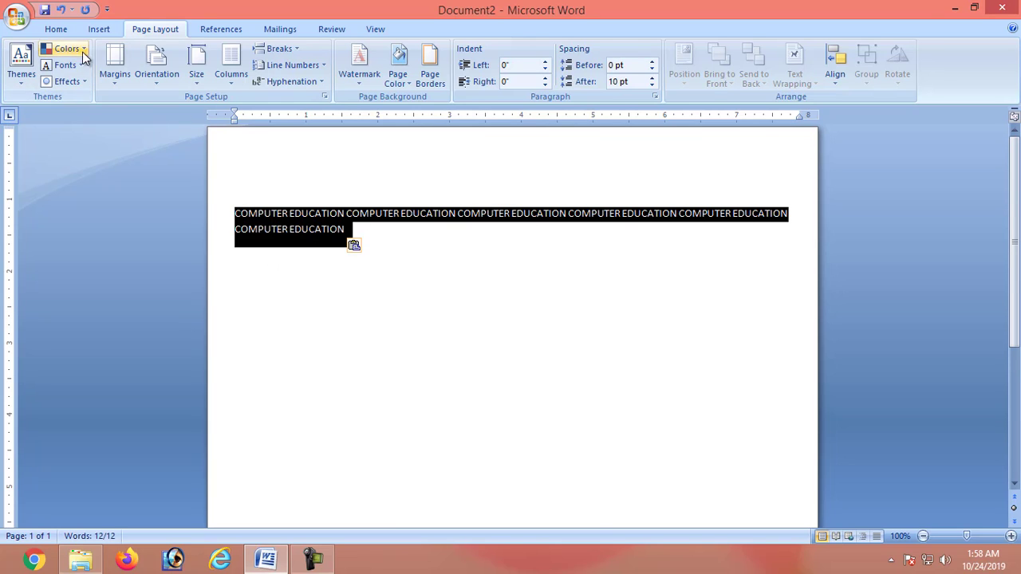
click(56, 29)
click(265, 56)
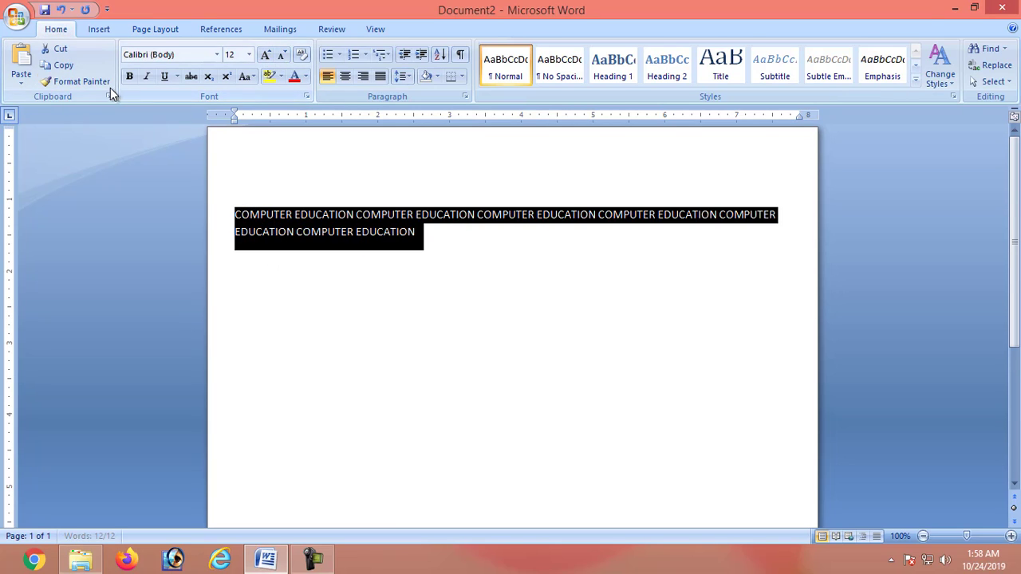
click(130, 76)
click(293, 75)
click(456, 290)
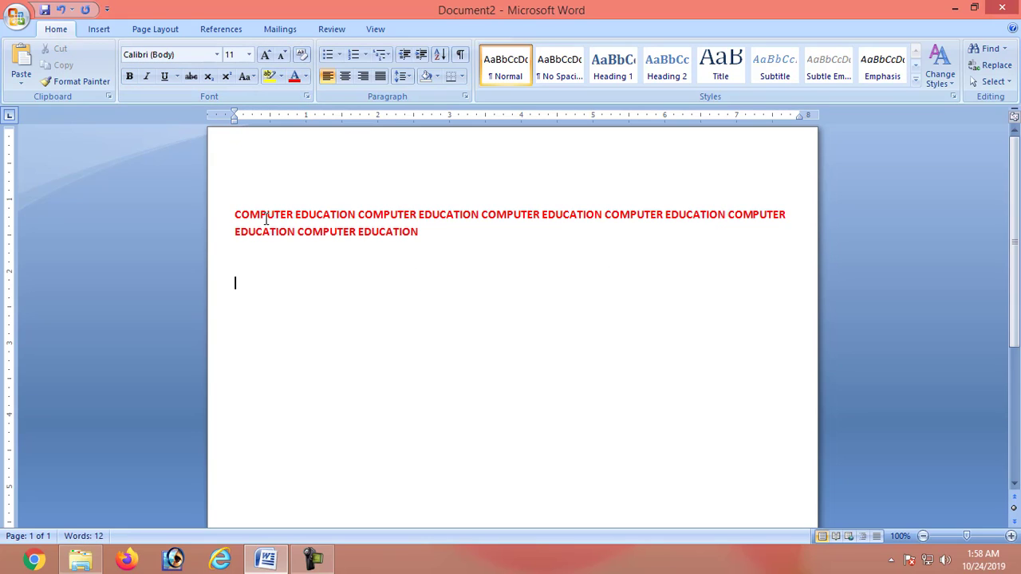
Change the page orientation to Landscape
click(155, 29)
click(158, 74)
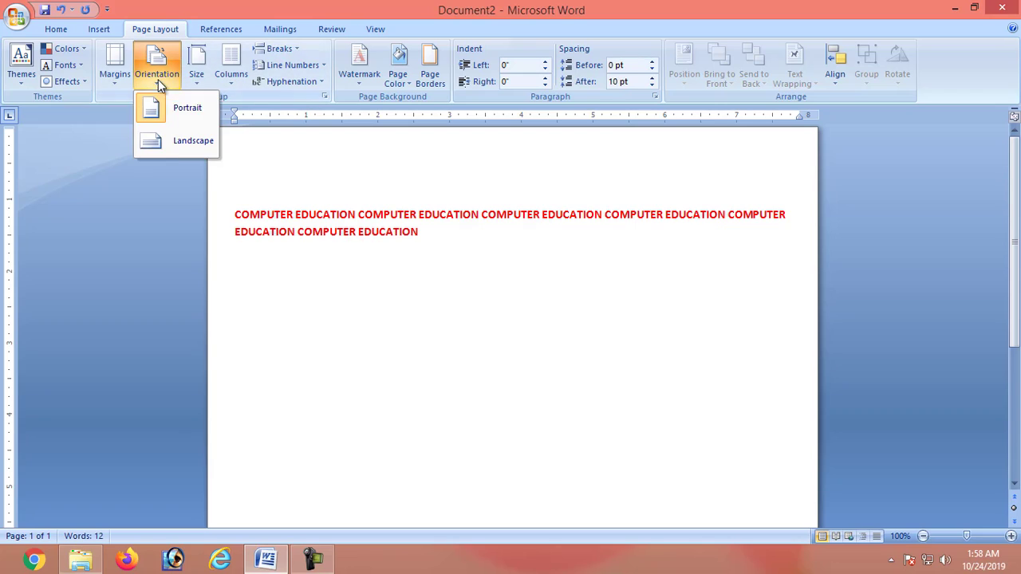
click(185, 148)
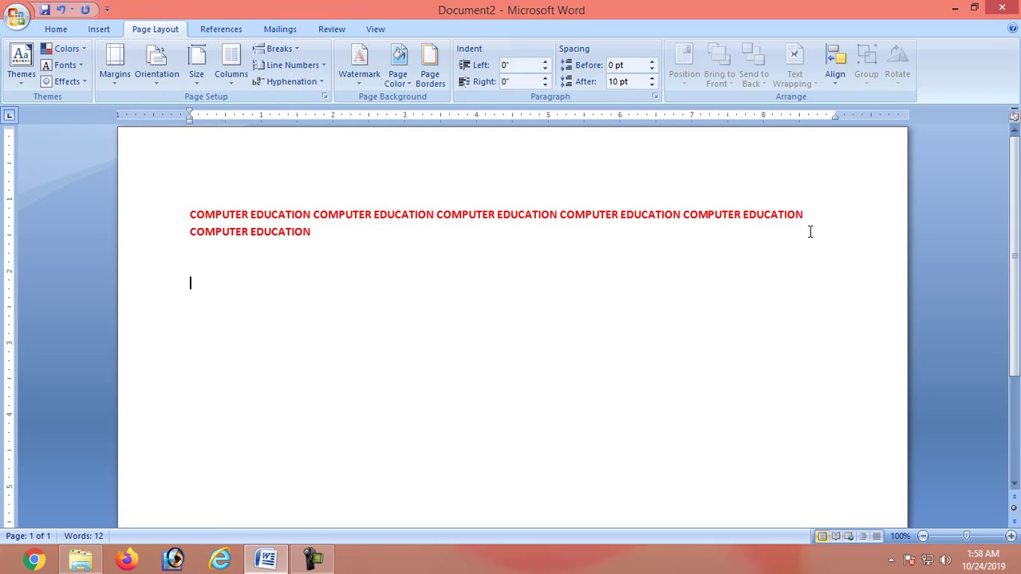
Start a Quick Print, then cancel the dialog asking to save the print output
click(18, 17)
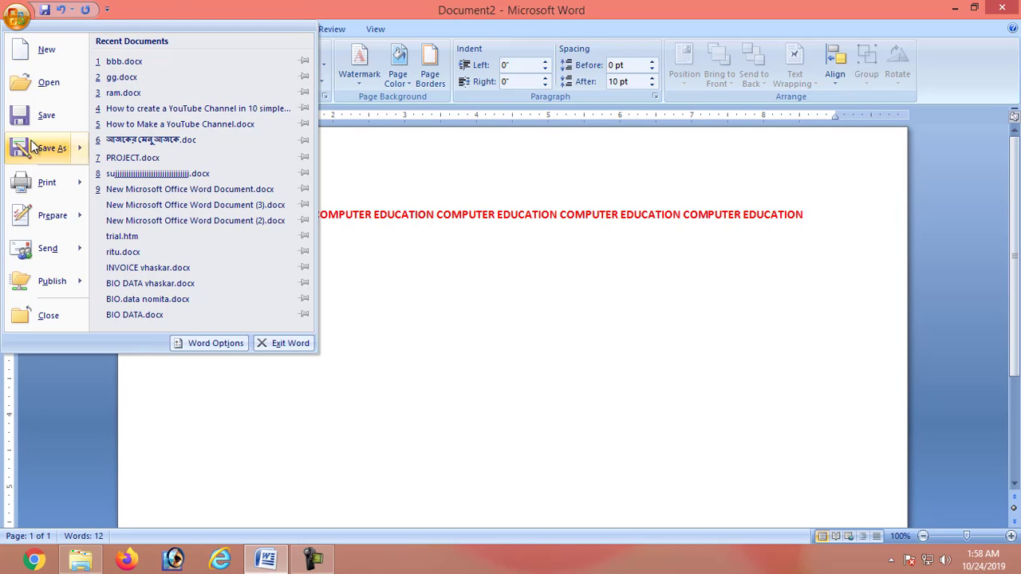
mouse_move(45, 182)
click(161, 127)
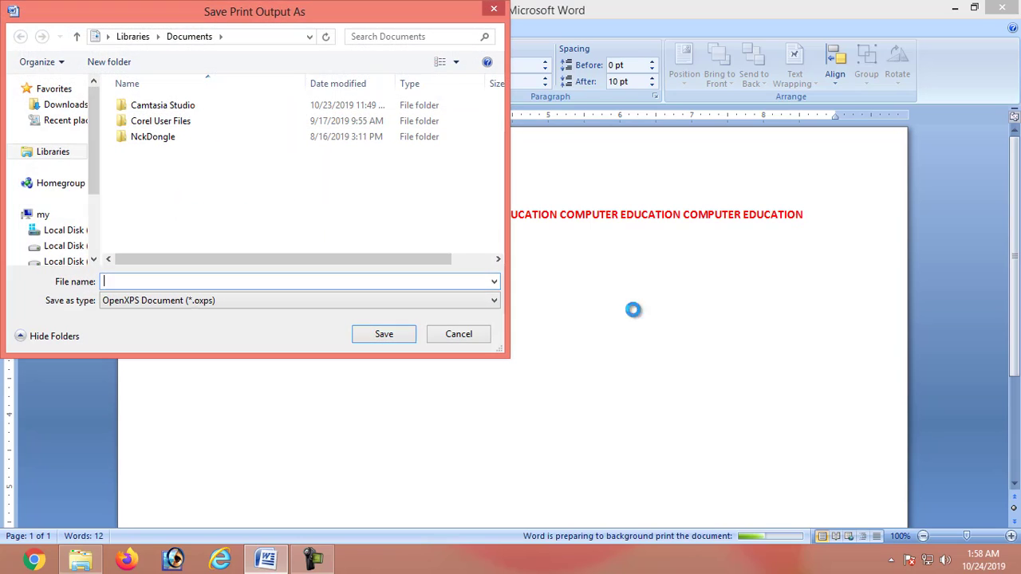
click(477, 338)
In Print Preview, drag the left and right margins outward so the text fits one line
click(14, 18)
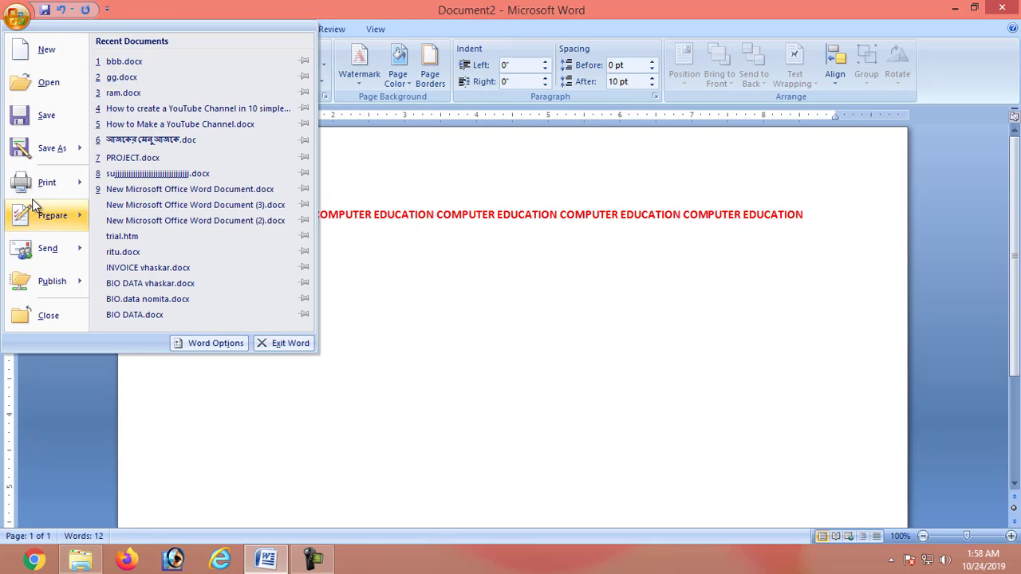
mouse_move(45, 182)
click(176, 158)
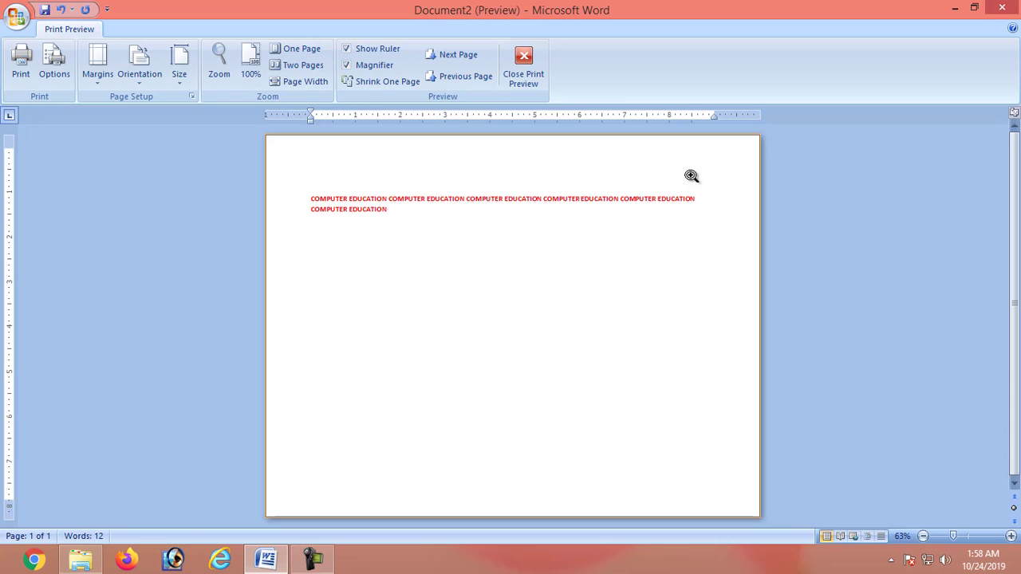
drag(715, 115, 749, 115)
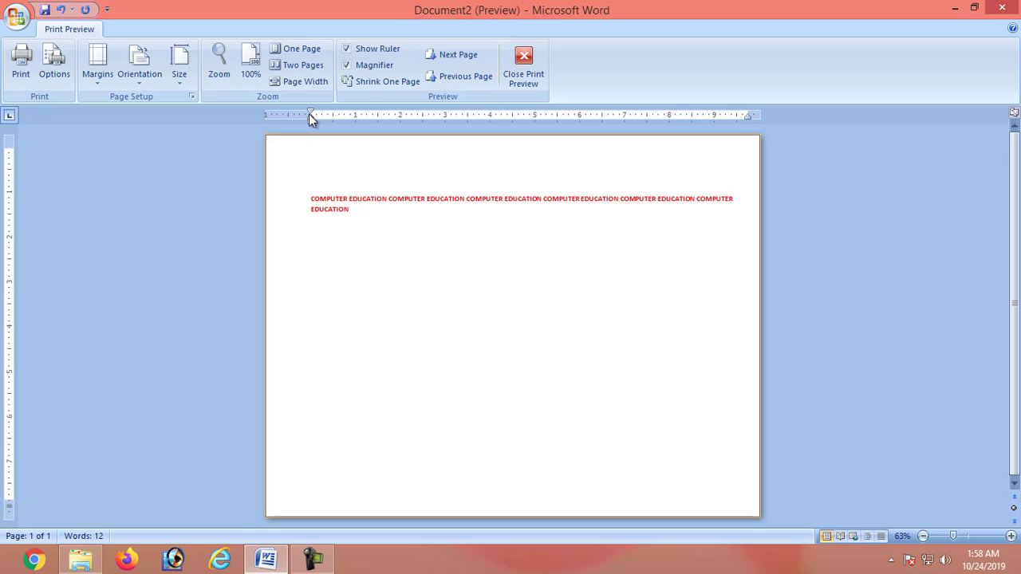
drag(310, 117, 273, 117)
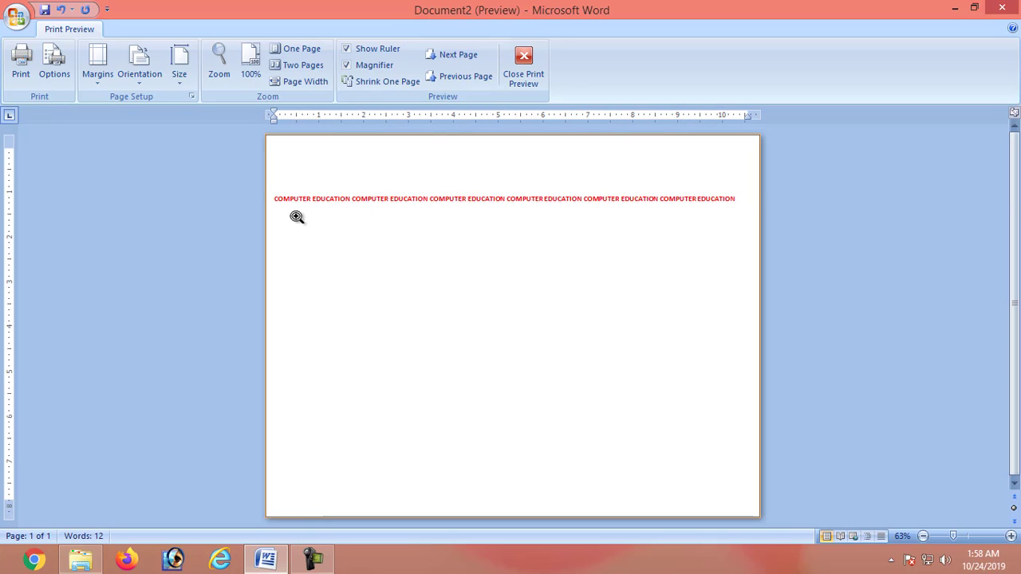
Switch the page back to Portrait and check the result in Print Preview
click(526, 79)
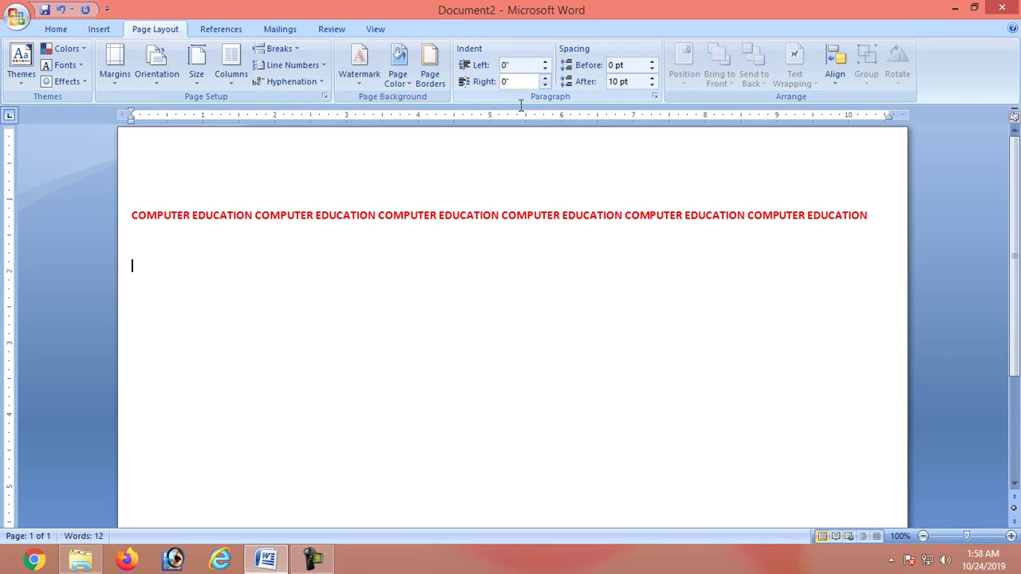
click(154, 80)
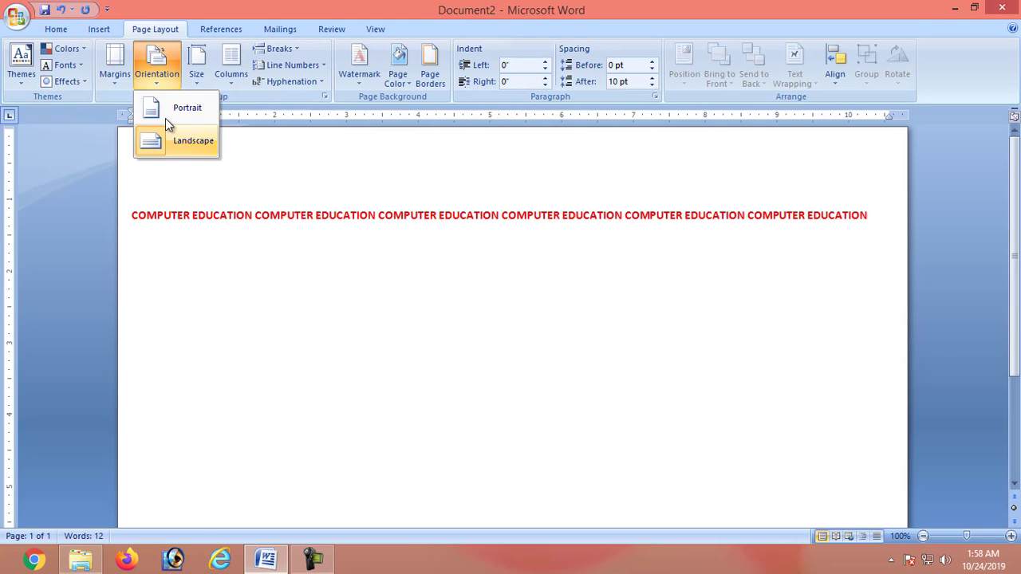
click(170, 114)
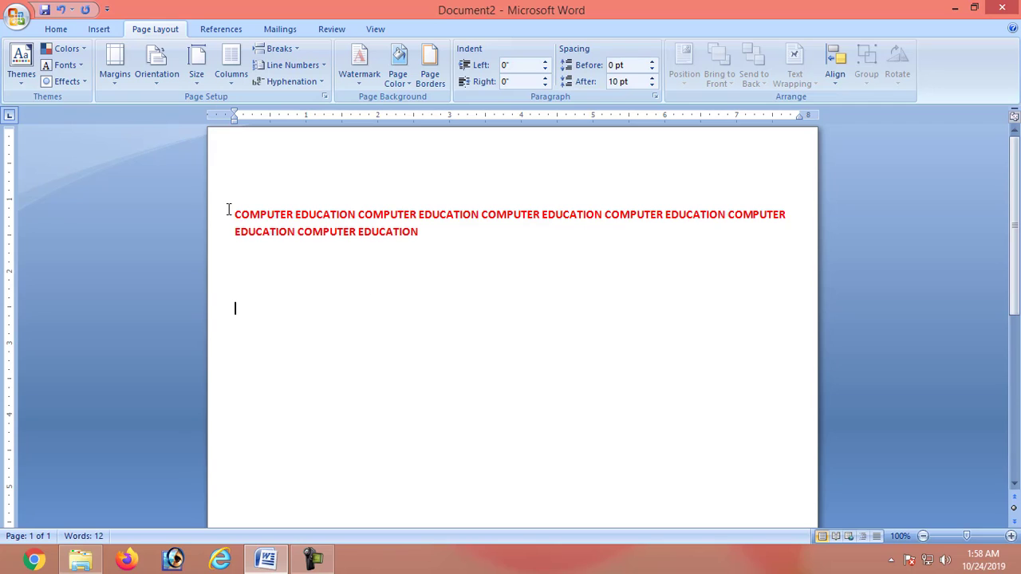
click(16, 16)
mouse_move(23, 185)
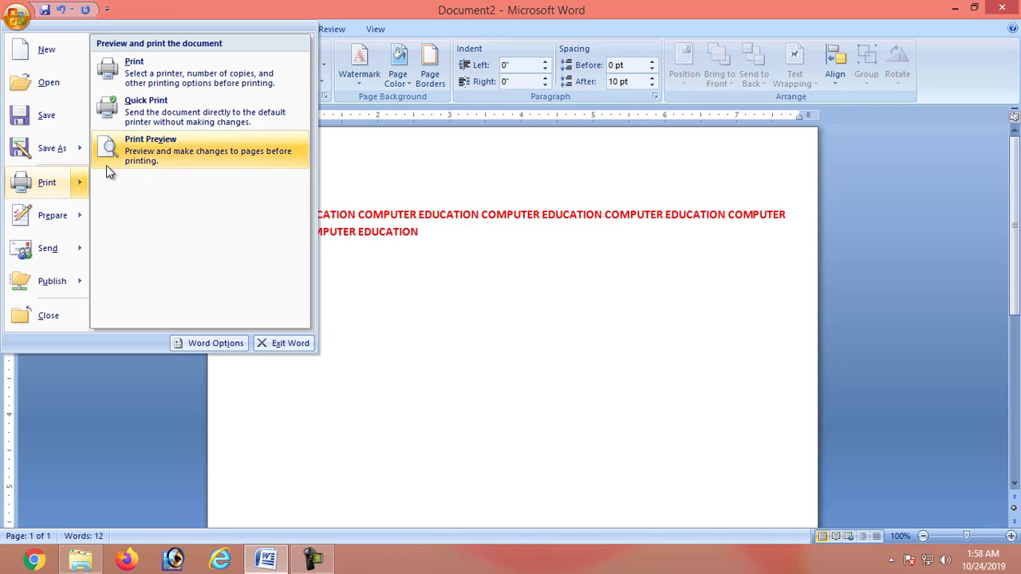
click(107, 166)
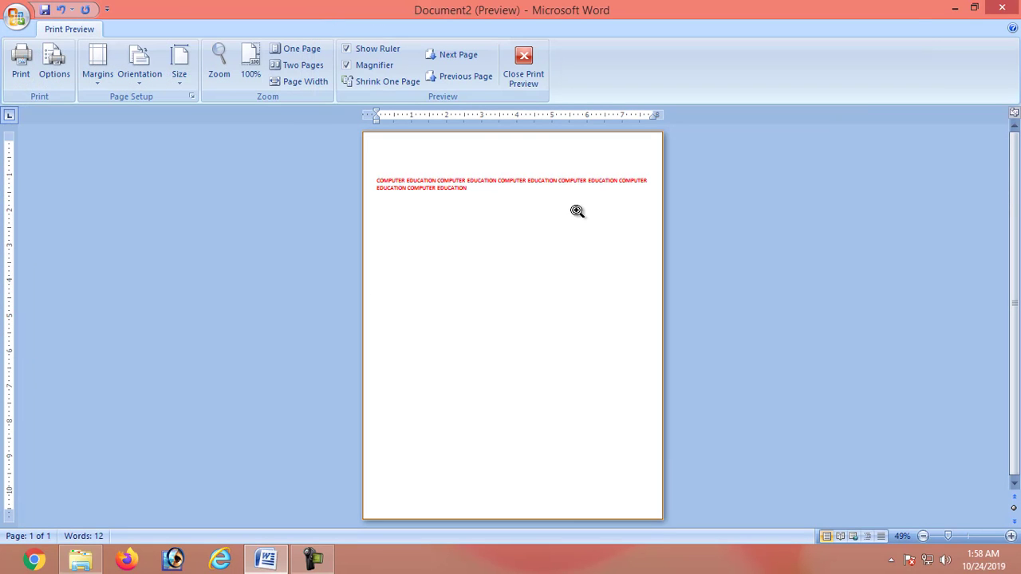
click(528, 85)
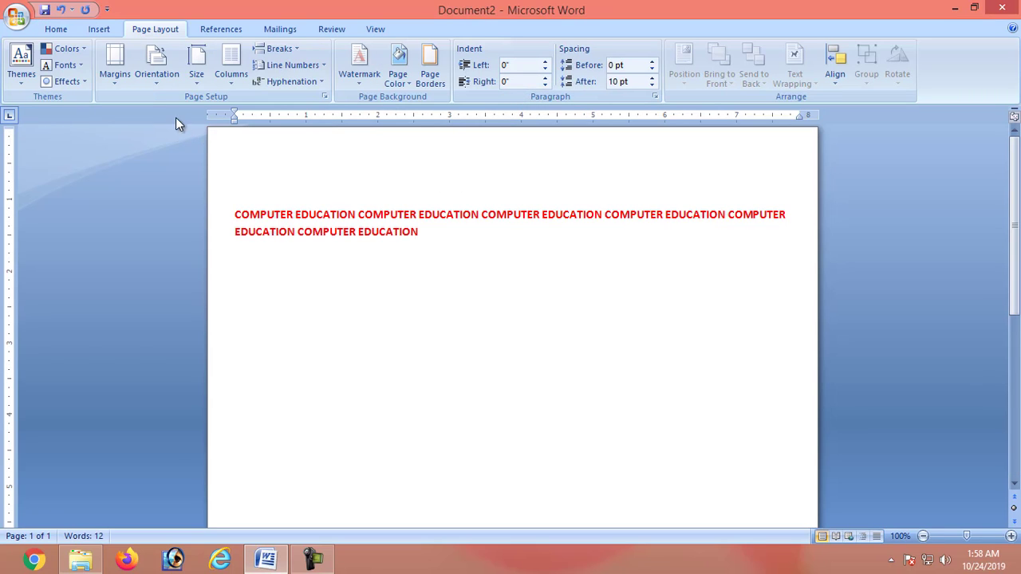
Reopen the Orientation choices without changing them, leaving the page portrait
click(159, 83)
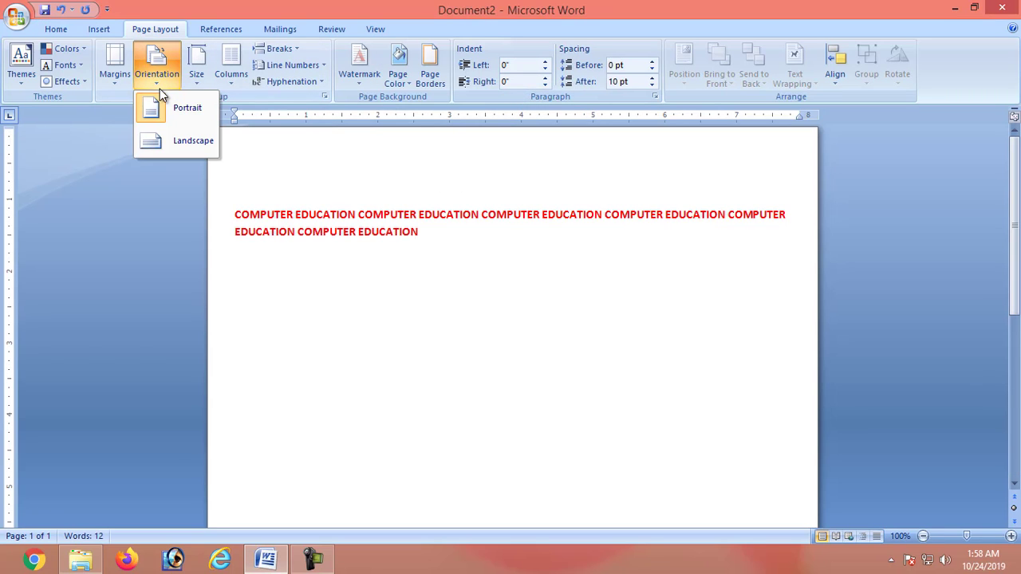
click(310, 266)
click(421, 239)
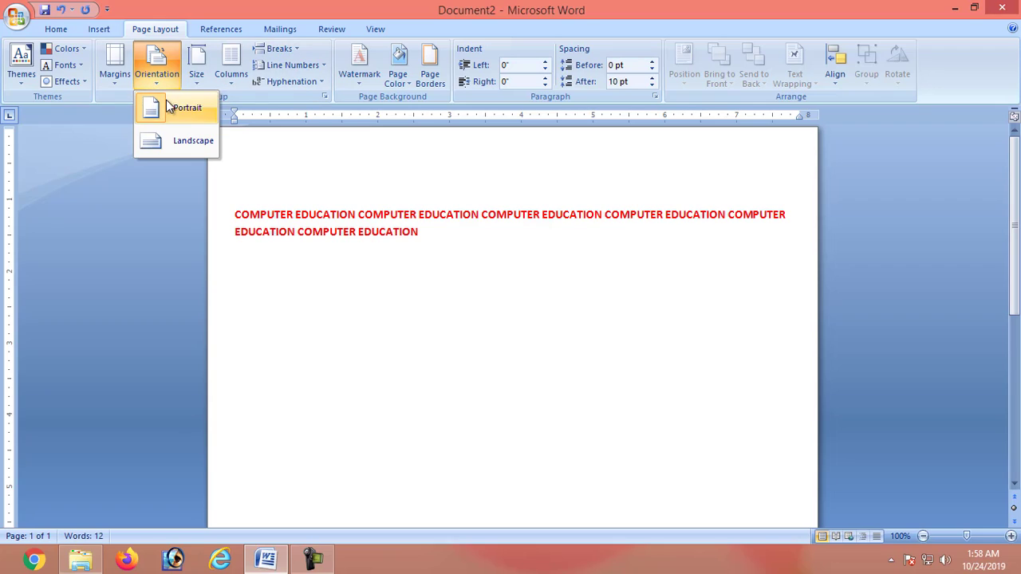
click(445, 241)
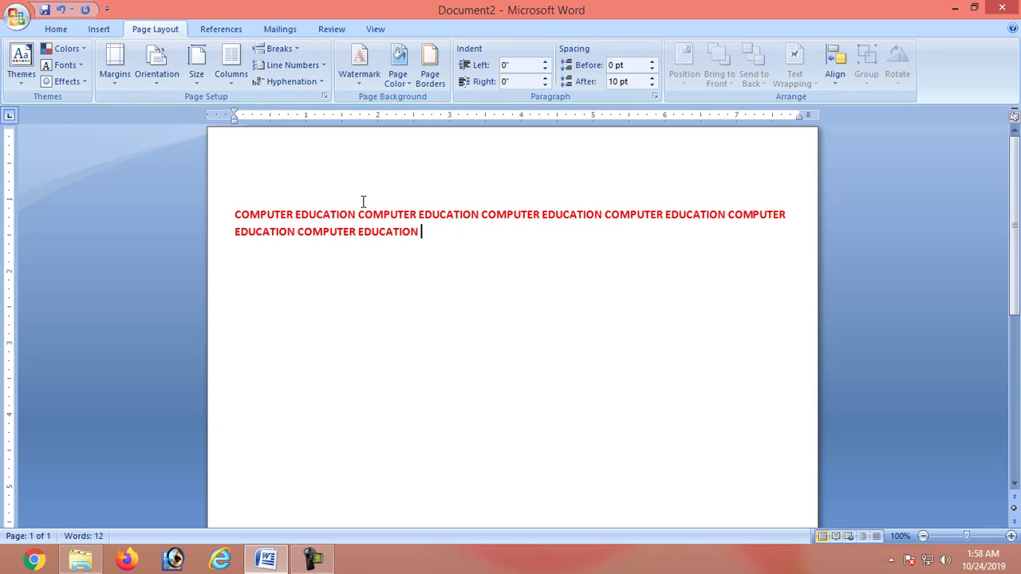
click(157, 86)
click(422, 274)
click(192, 80)
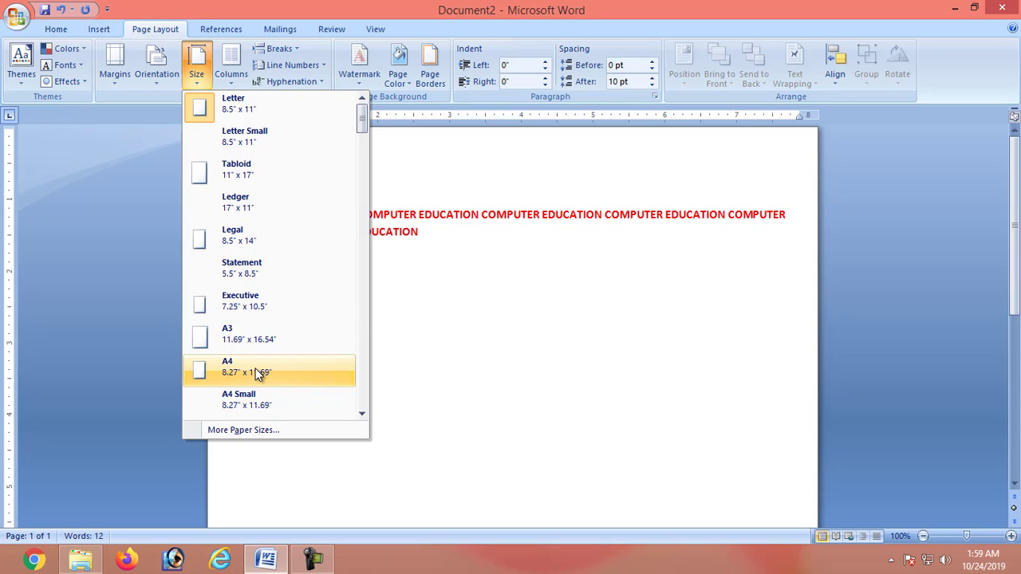
Set the paper size to A4 and check it in Print Preview
click(352, 1)
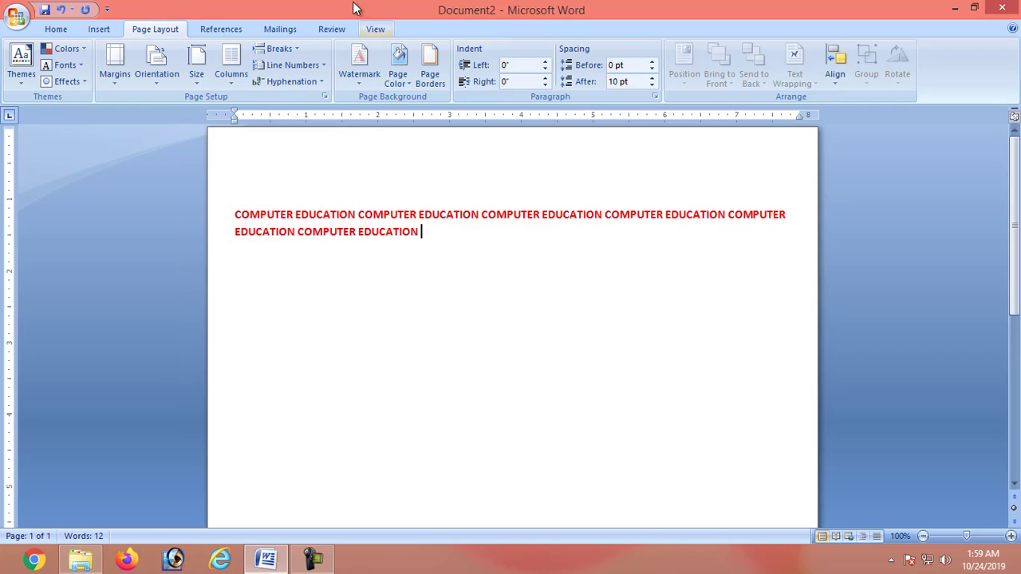
click(196, 71)
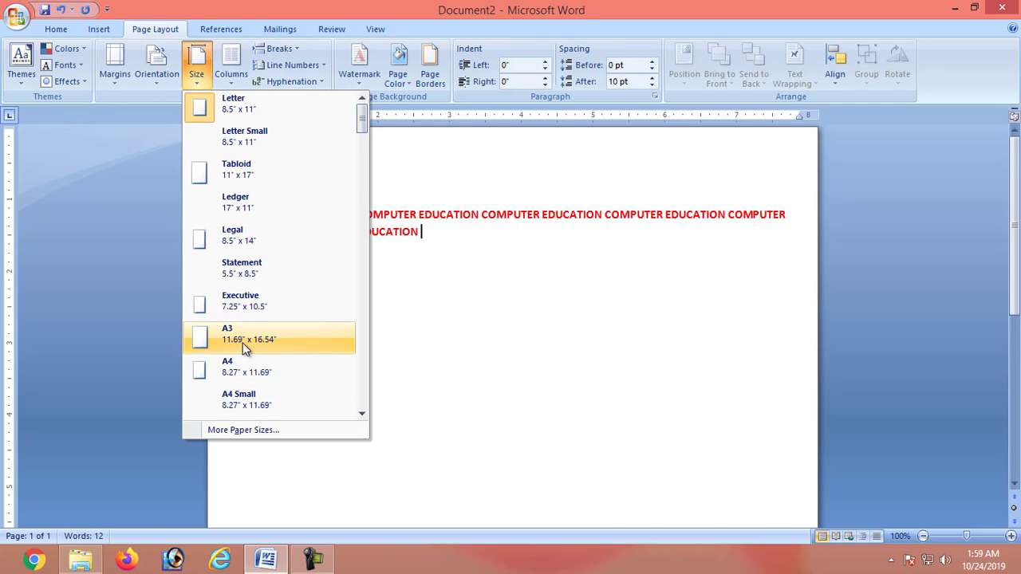
click(249, 374)
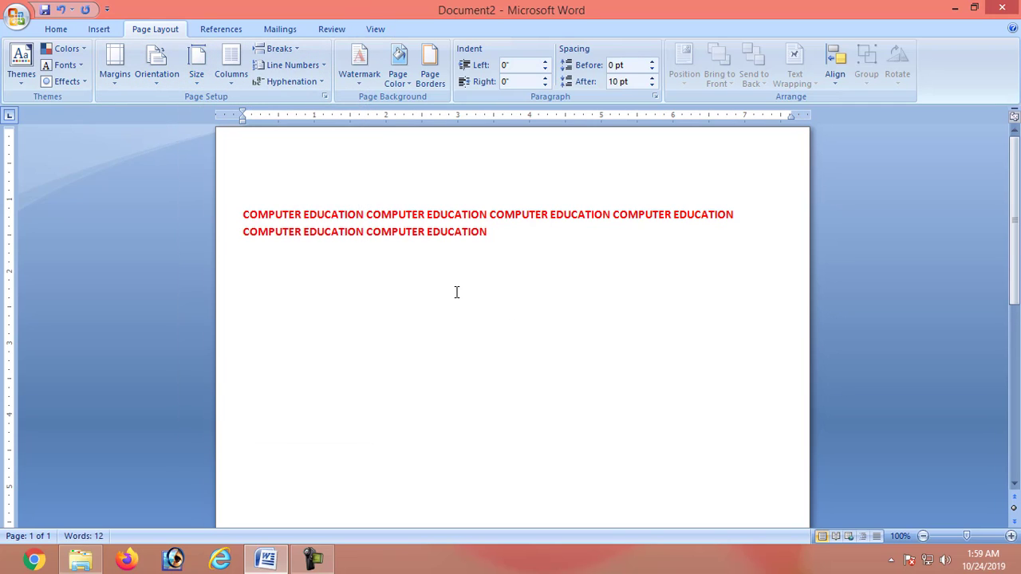
click(16, 16)
mouse_move(50, 193)
click(206, 159)
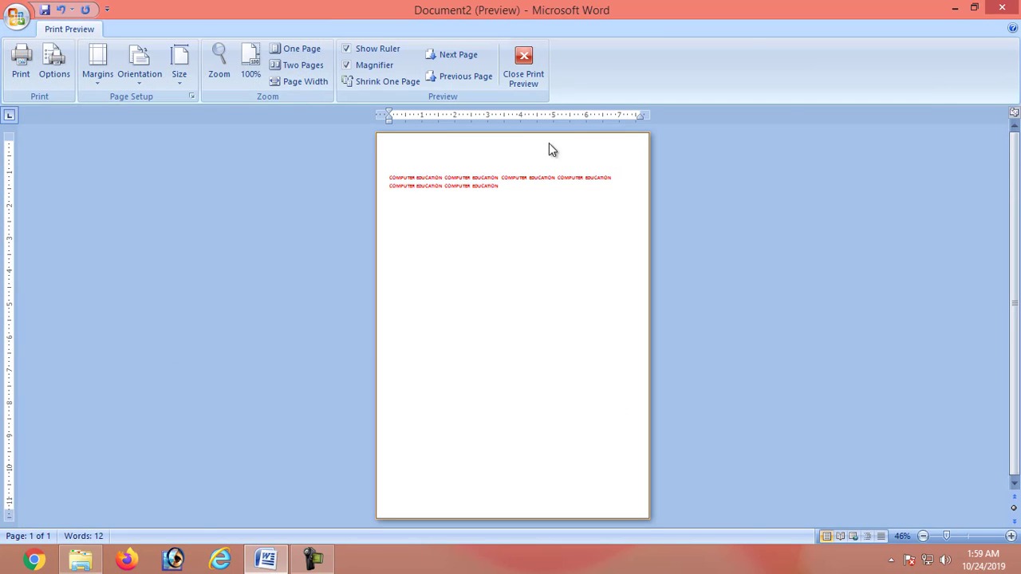
click(527, 76)
Change the paper size to Letter, then to A4 Small
click(197, 76)
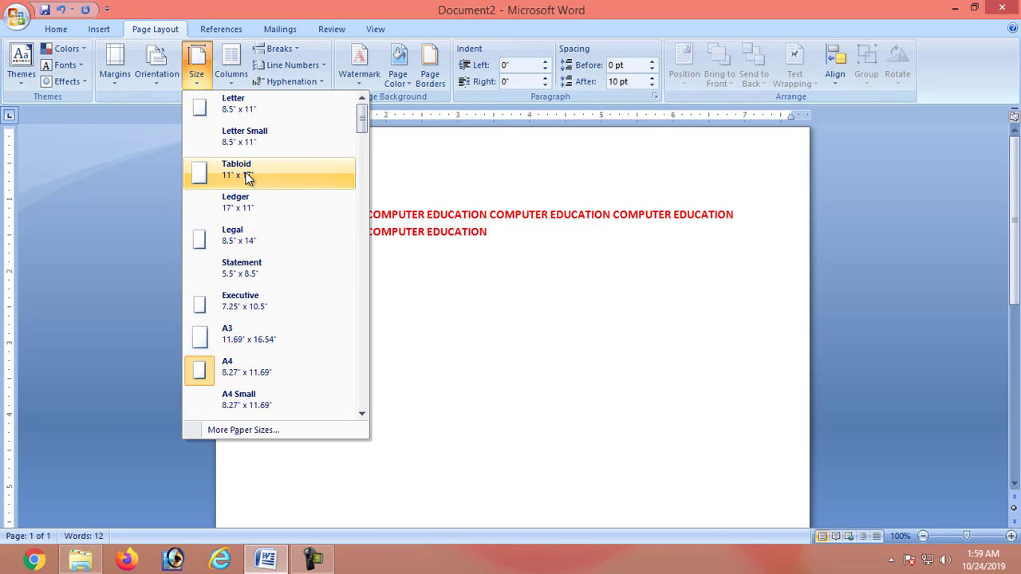
click(249, 110)
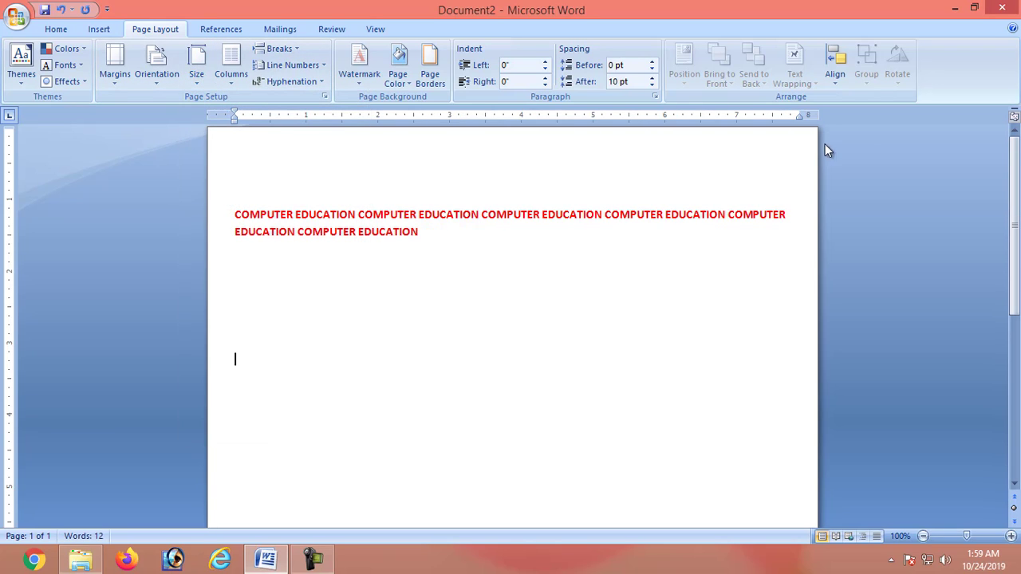
scroll(553, 310, down, 1)
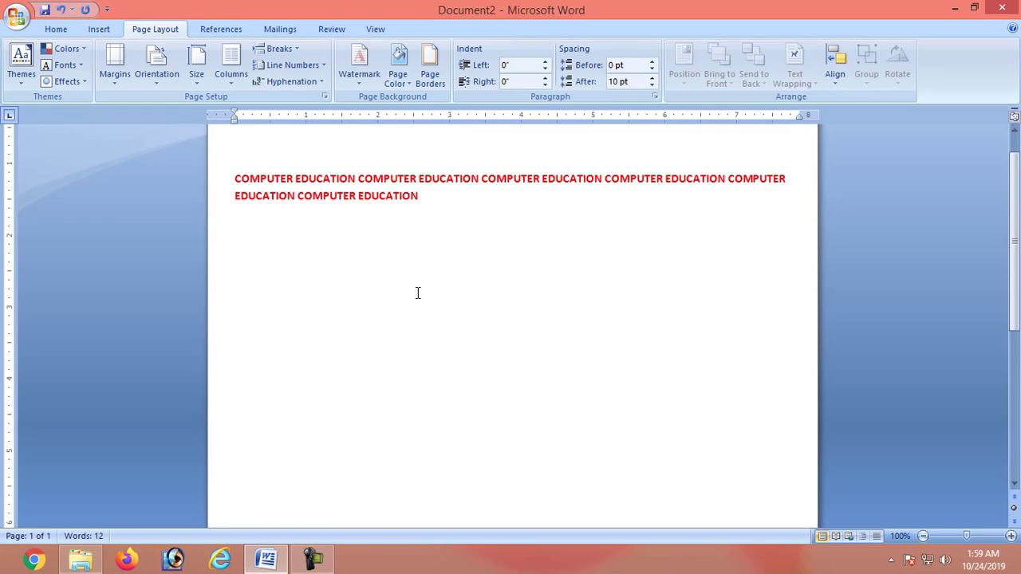
drag(431, 201, 180, 169)
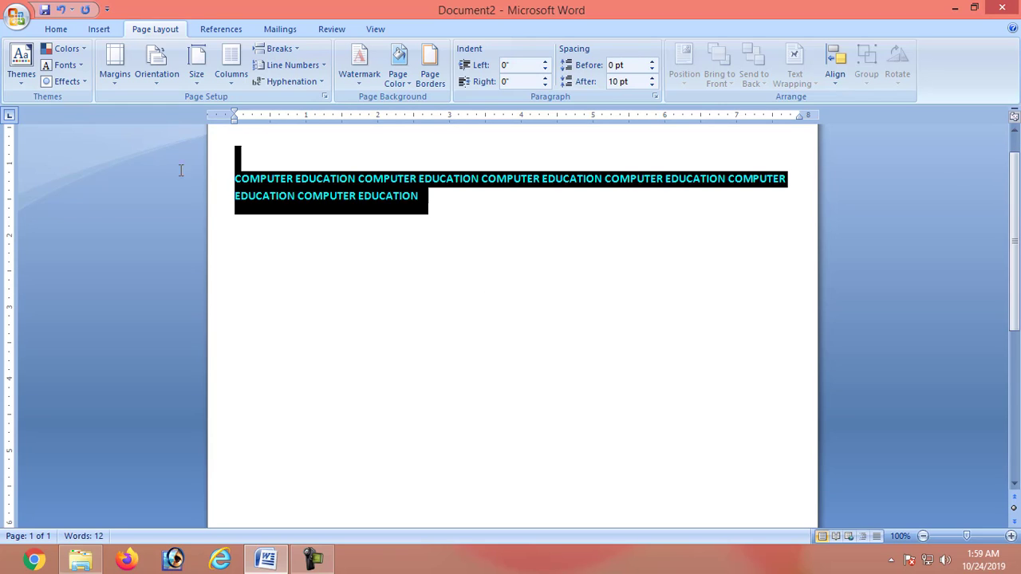
click(401, 210)
click(195, 80)
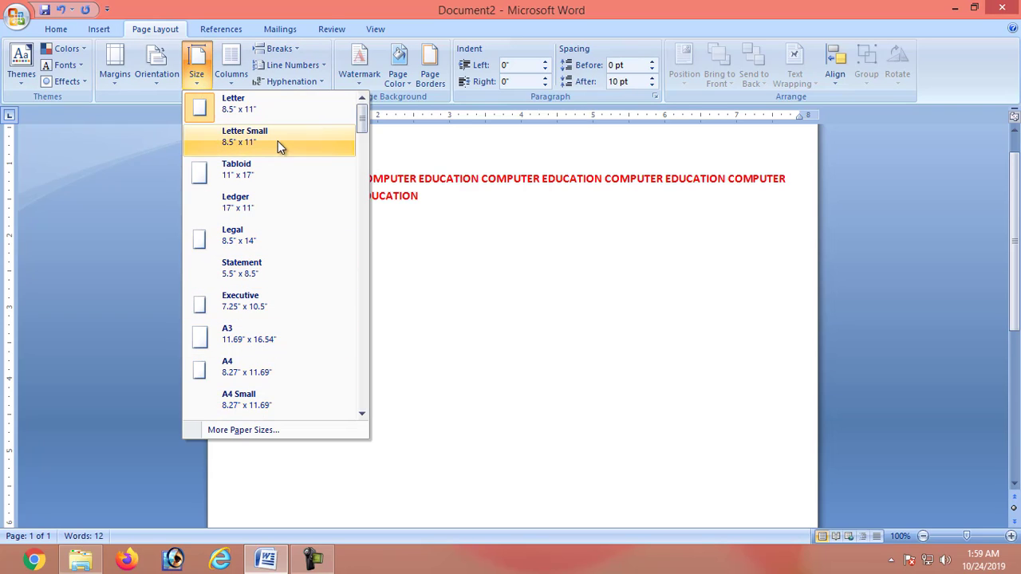
click(273, 405)
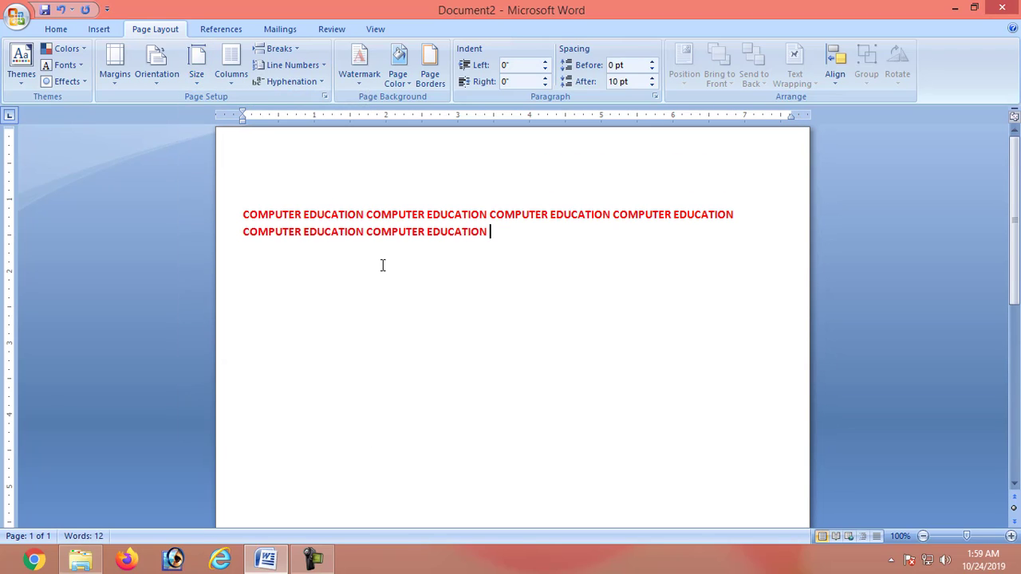
click(228, 80)
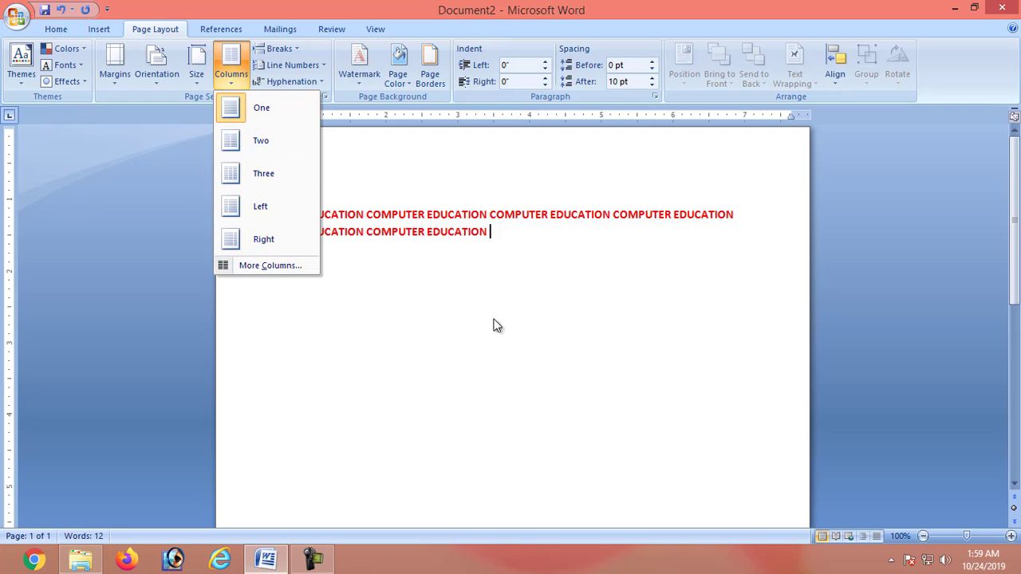
Replace the red text with sample paragraphs generated by =RAND() three times
click(509, 230)
drag(509, 230, 244, 190)
key(Delete)
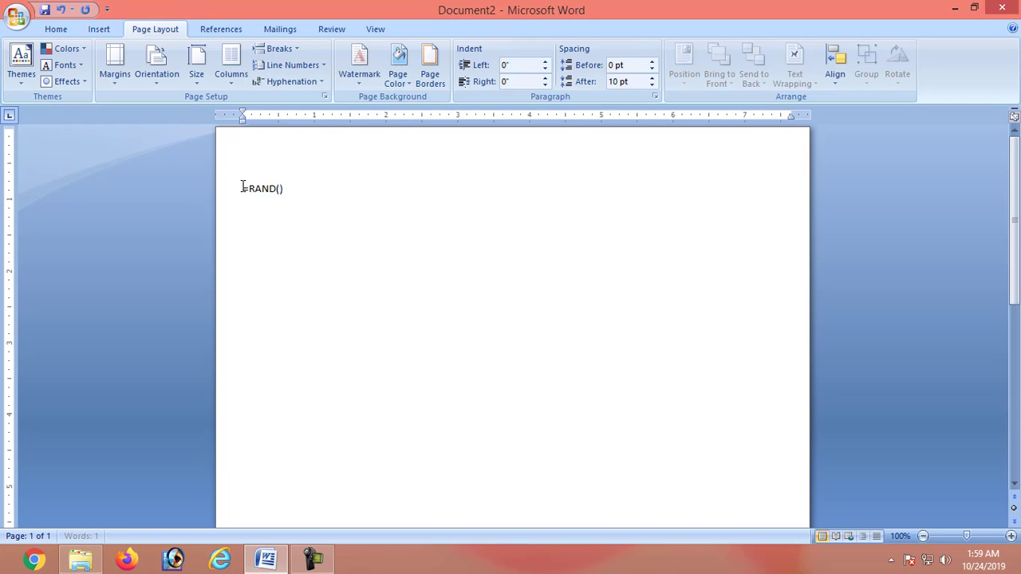
key(Return)
text(=RAND)
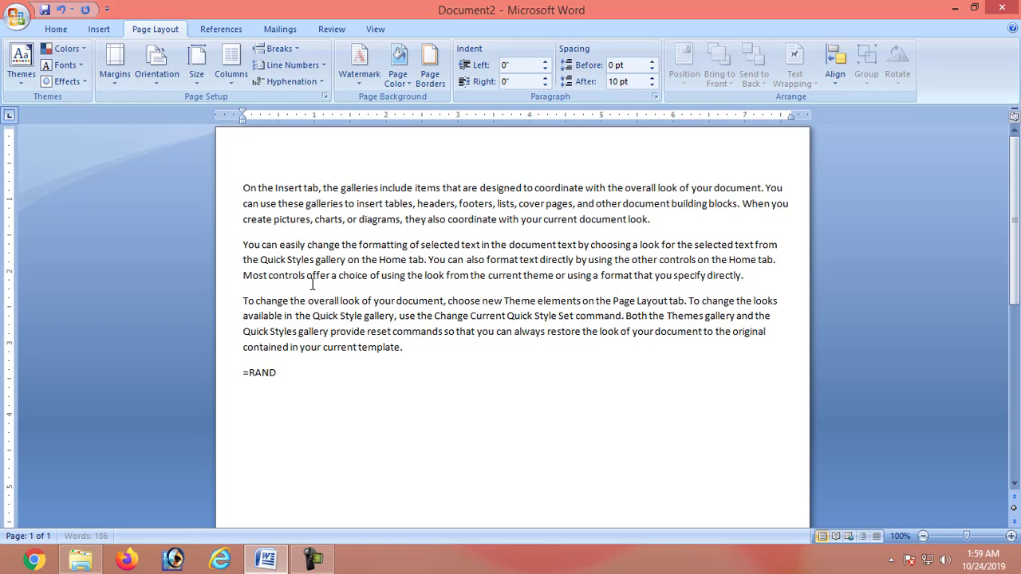
text(())
key(Return)
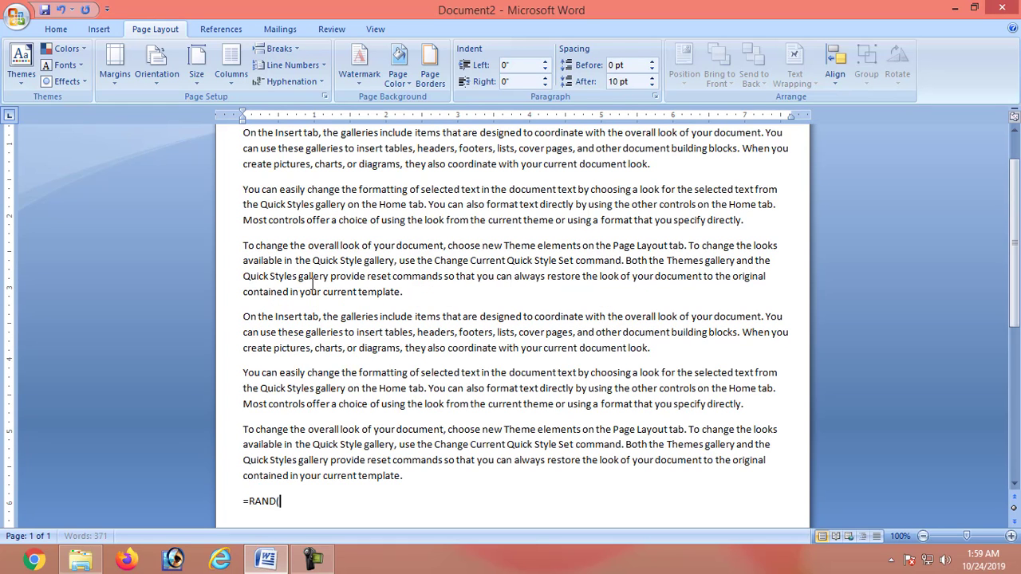
text())
key(Return)
Select all the generated sample text, 555 words in nine paragraphs
drag(359, 482, 299, 181)
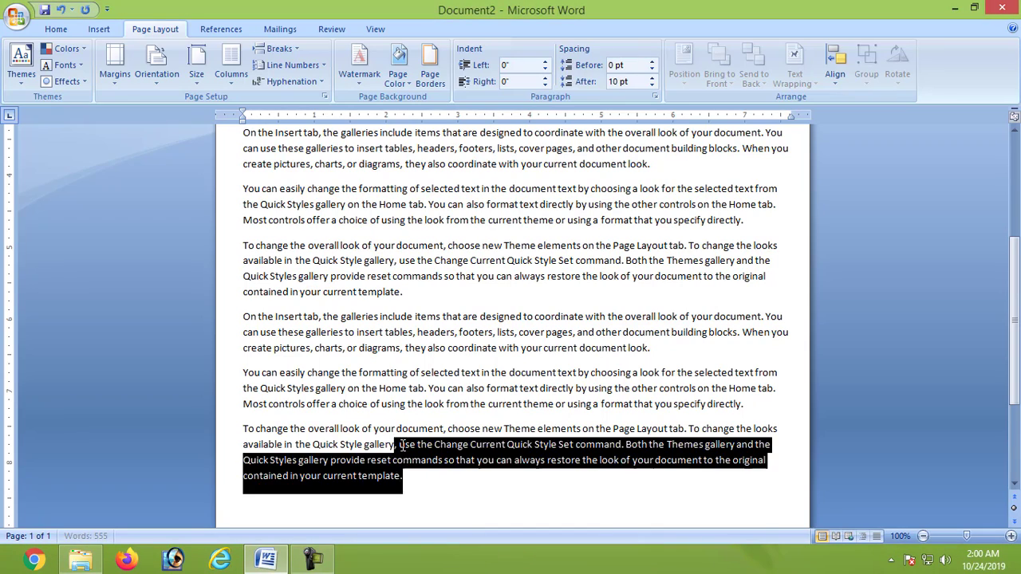
click(299, 179)
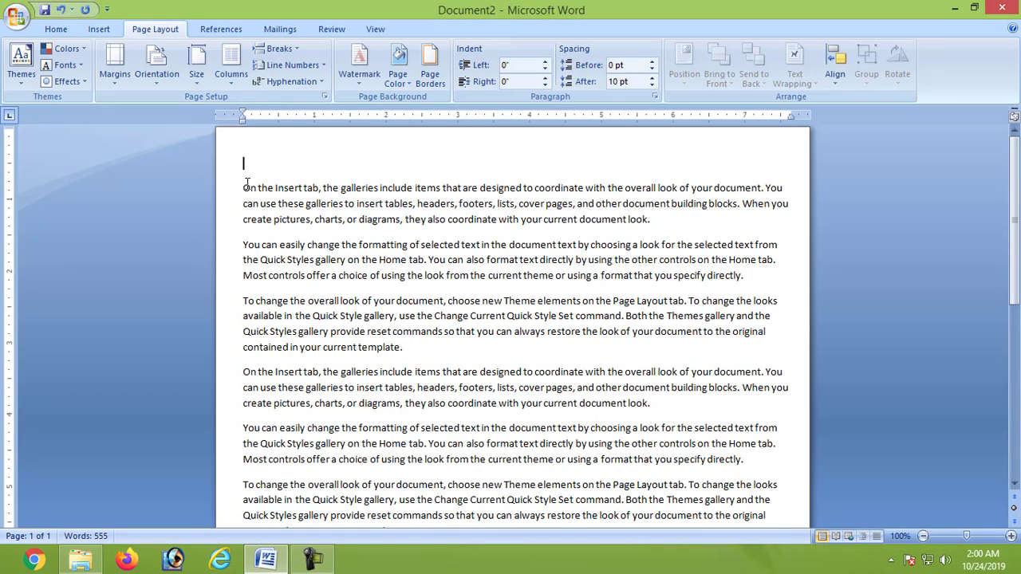
drag(245, 188, 431, 356)
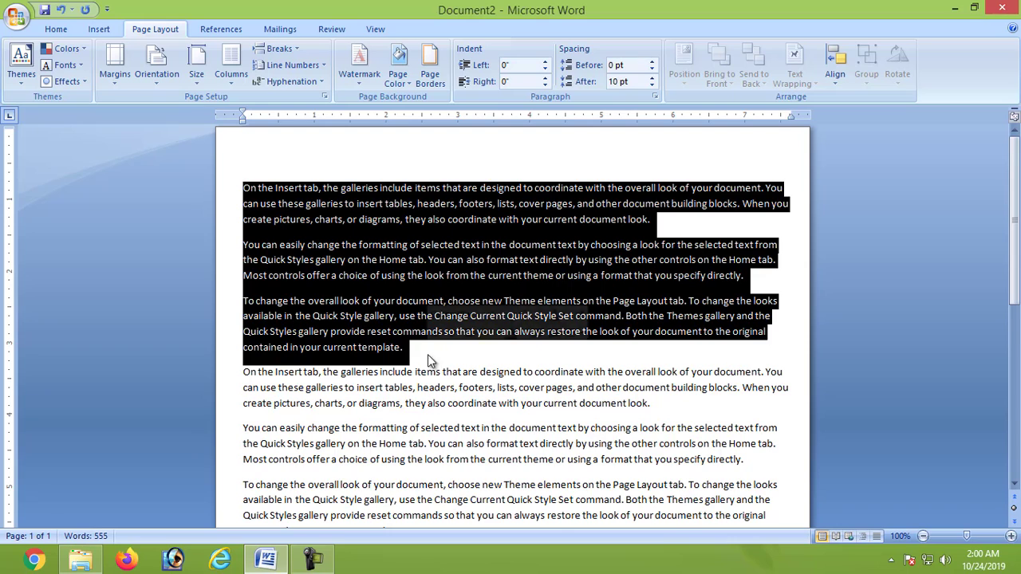
scroll(461, 407, down, 2)
scroll(461, 406, down, 1)
scroll(277, 252, up, 3)
click(257, 189)
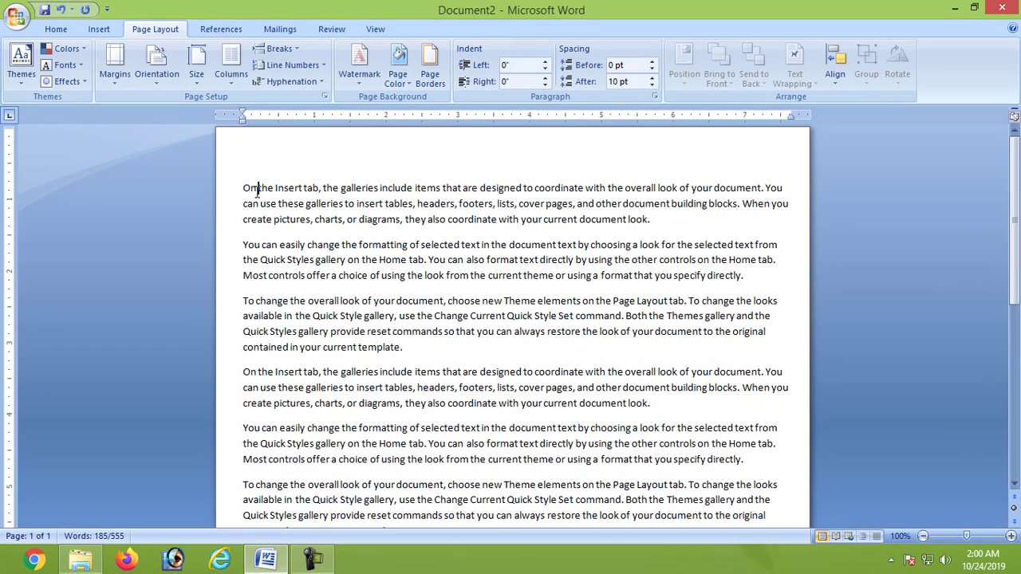
mouse_move(239, 188)
mouse_down()
mouse_move(634, 515)
mouse_move(663, 507)
mouse_move(458, 476)
mouse_up()
scroll(395, 435, up, 2)
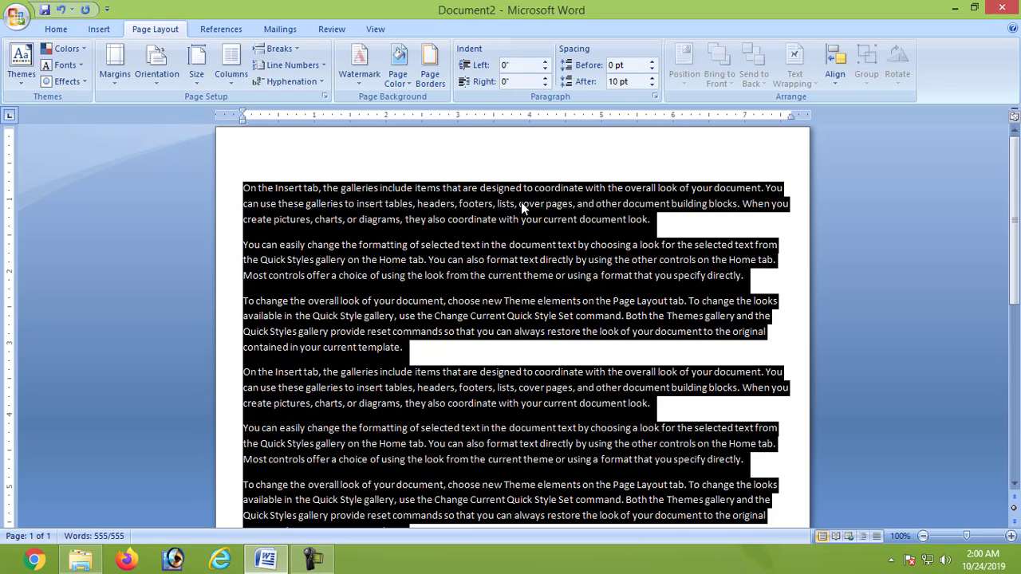
click(231, 79)
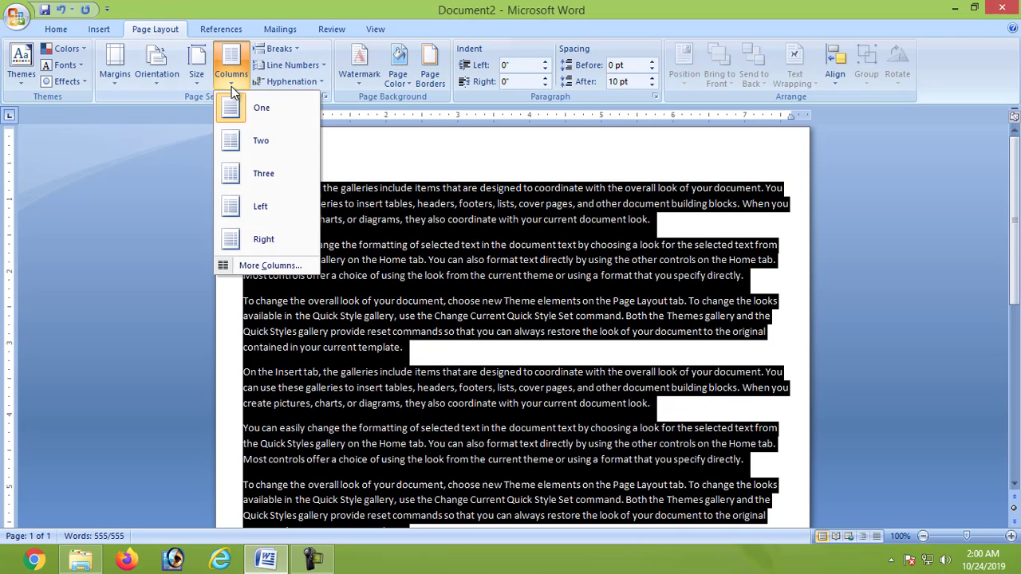
Lay the selected sample text out in two columns
click(237, 142)
click(506, 197)
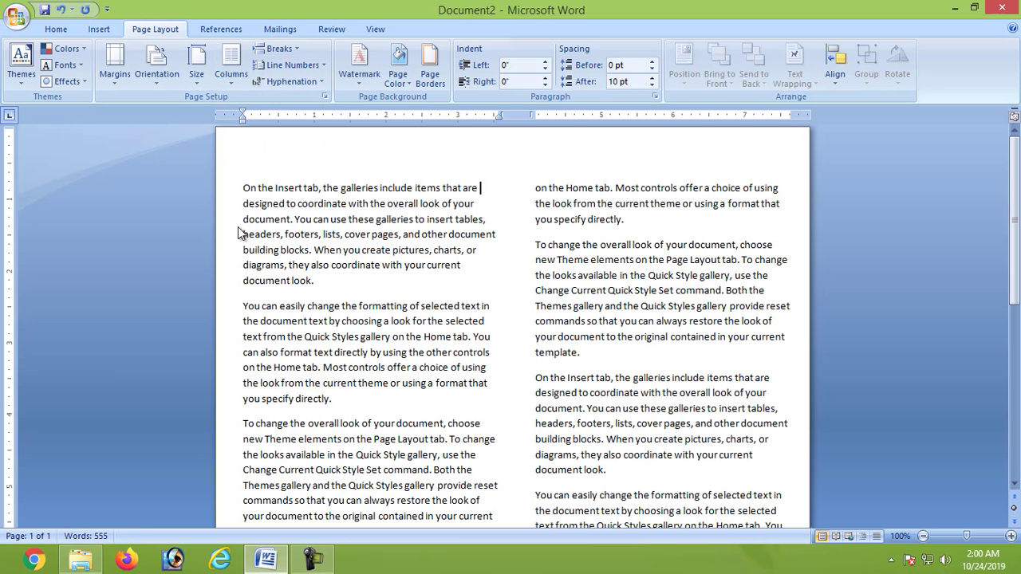
scroll(559, 386, down, 2)
scroll(559, 387, down, 4)
scroll(558, 387, up, 1)
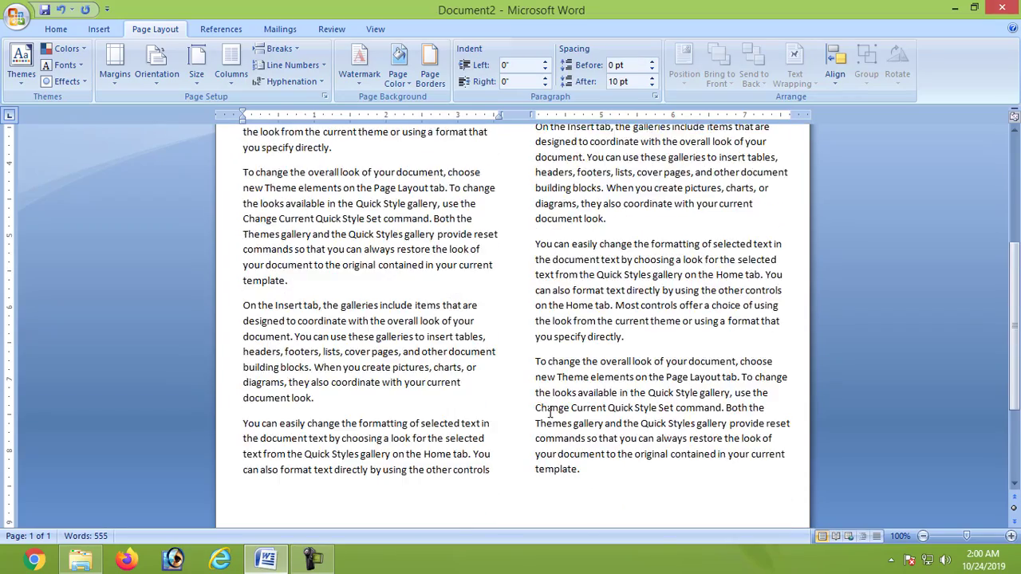
scroll(423, 296, up, 4)
scroll(335, 240, up, 2)
Select and then deselect passages in the left and right columns
drag(248, 188, 478, 519)
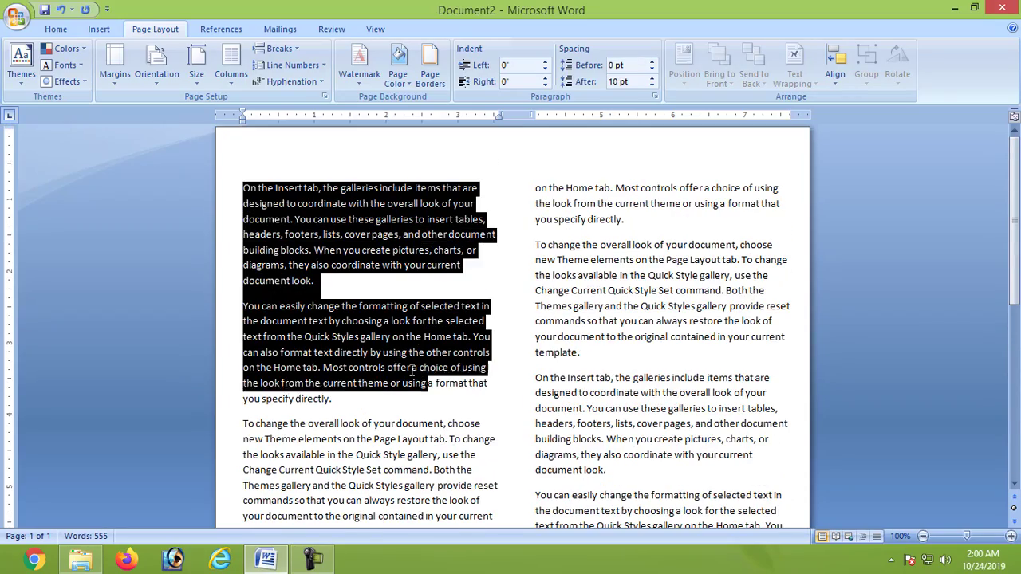
mouse_move(534, 139)
mouse_down()
mouse_move(634, 211)
mouse_move(691, 519)
mouse_up()
click(536, 360)
scroll(495, 365, up, 1)
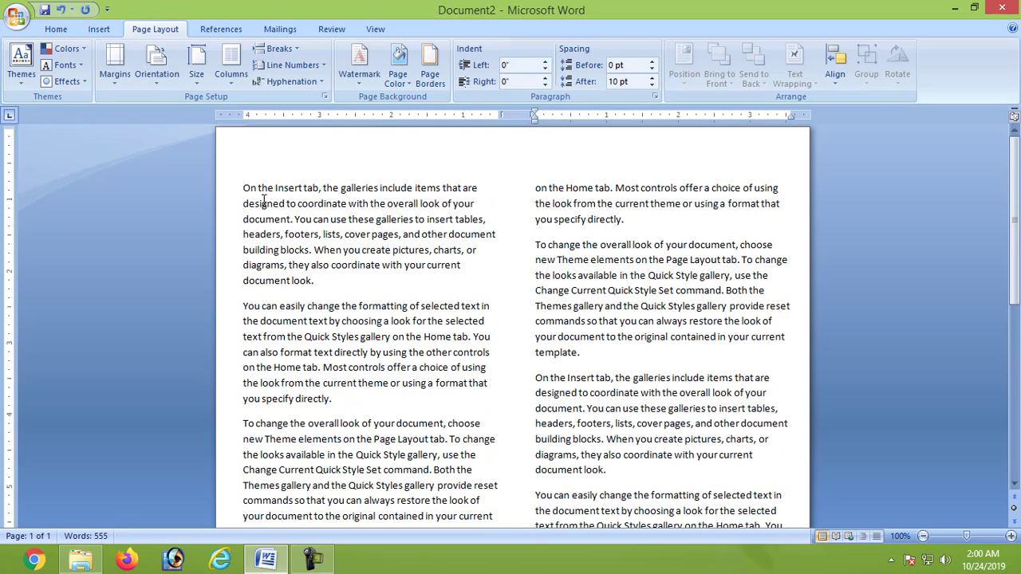
drag(246, 189, 496, 452)
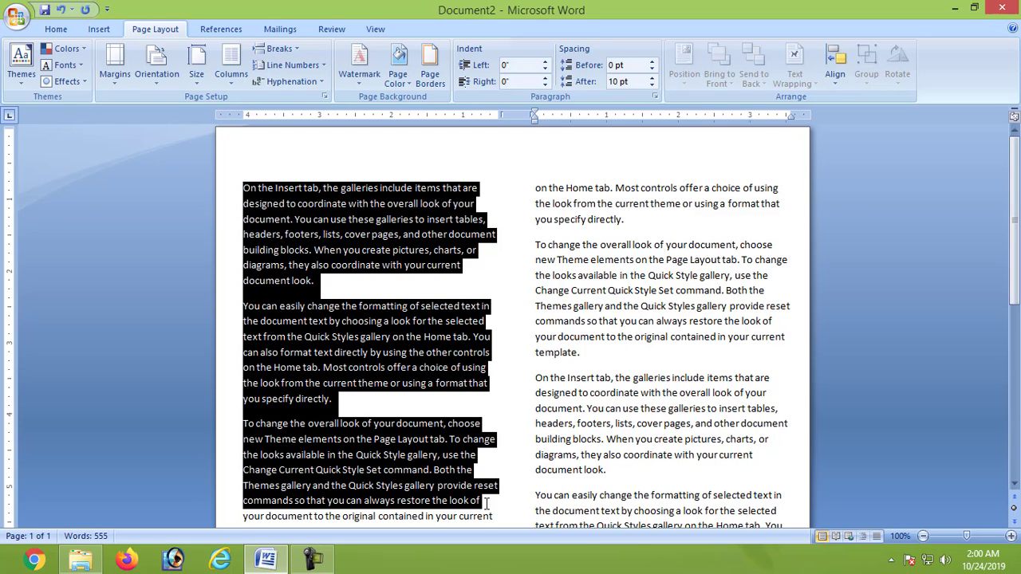
drag(496, 453, 483, 510)
click(518, 372)
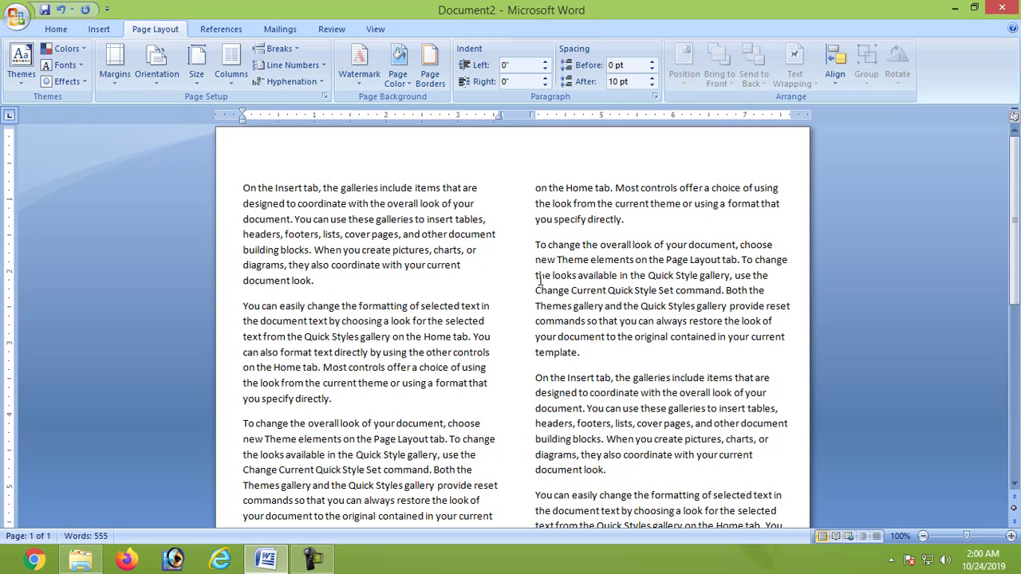
Reselect all the text and reflow it into three columns
mouse_move(244, 186)
mouse_down()
mouse_move(564, 547)
mouse_move(692, 436)
mouse_up()
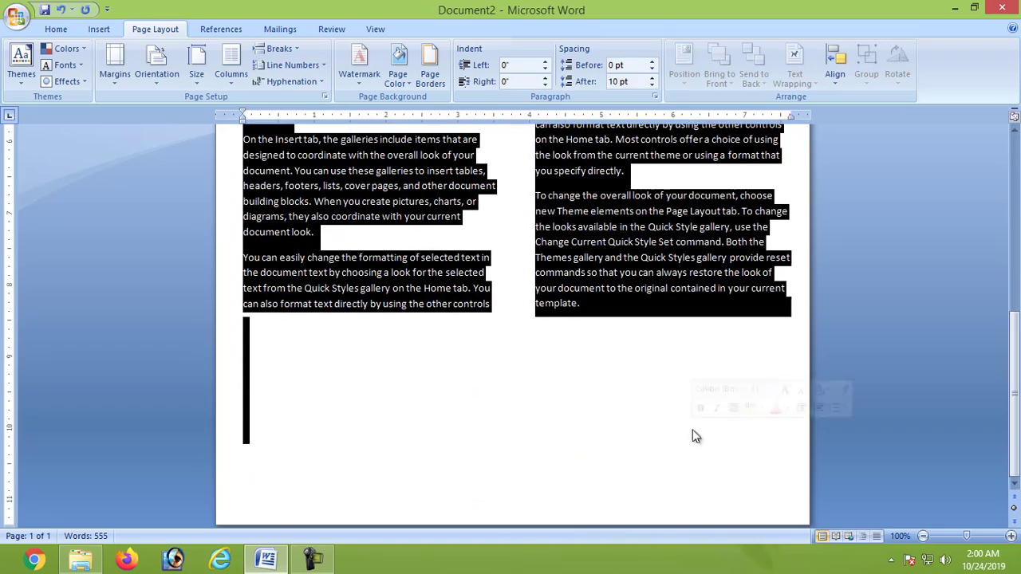
scroll(192, 286, up, 5)
click(231, 65)
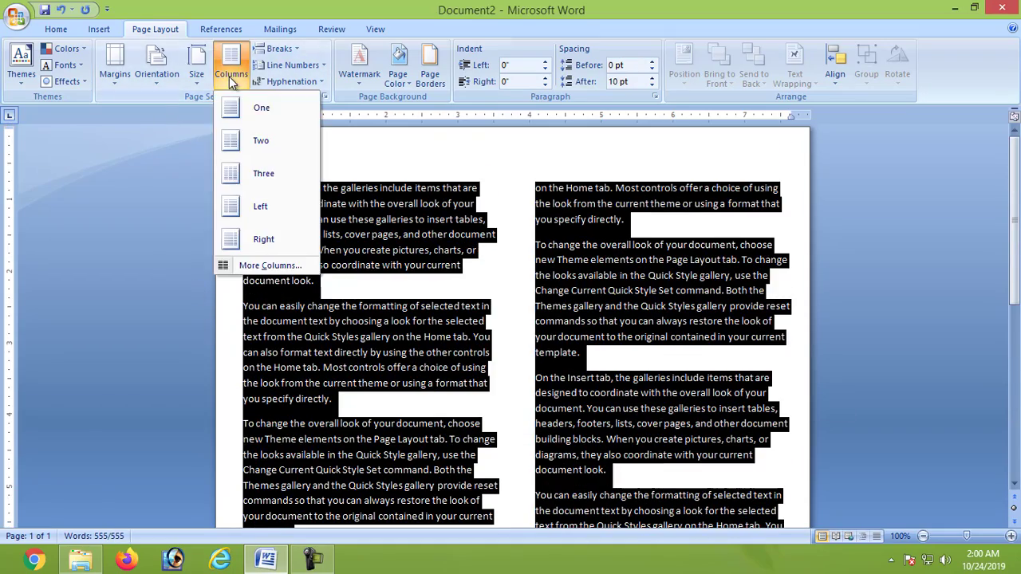
click(251, 187)
click(600, 238)
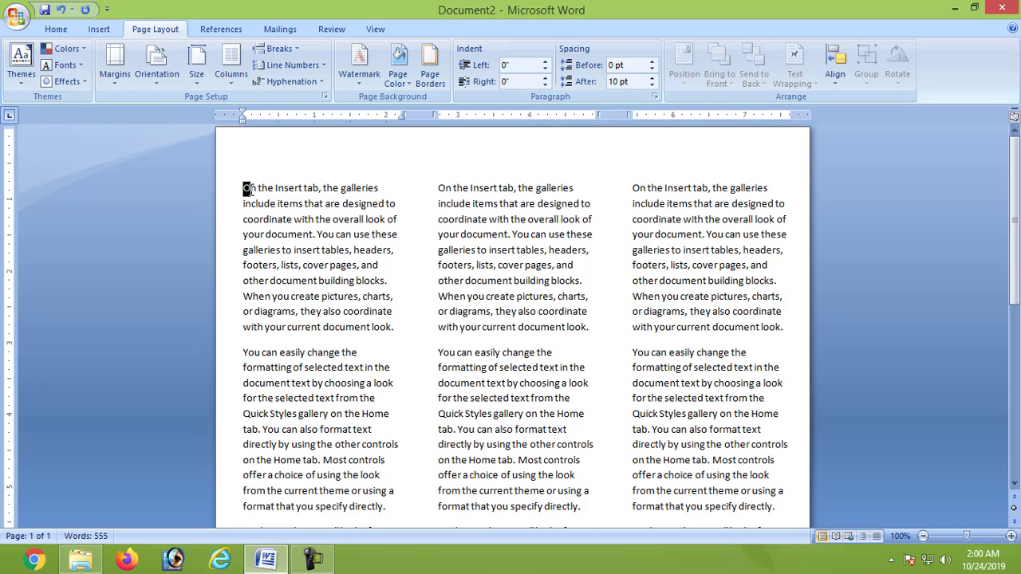
click(99, 28)
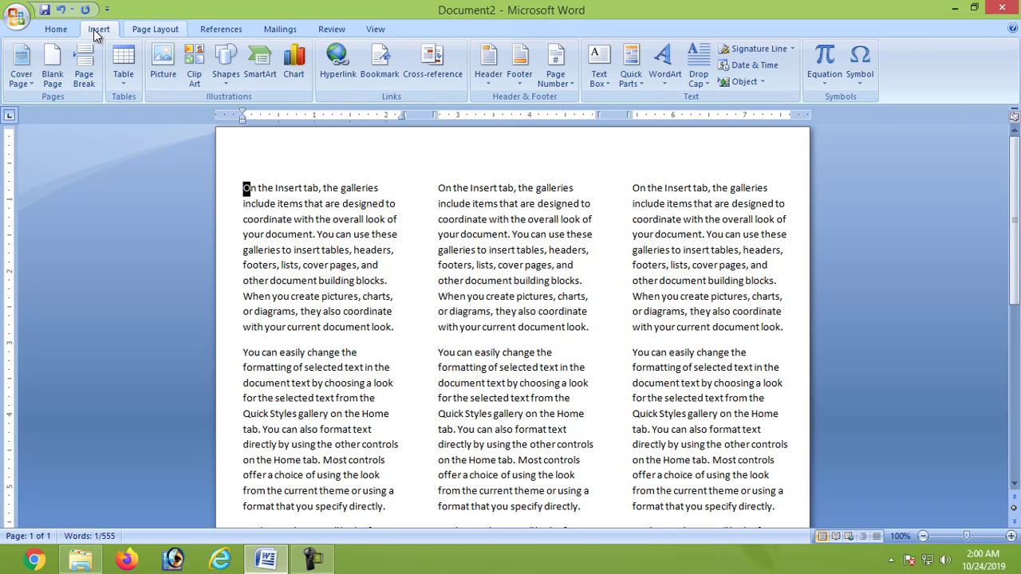
Give the first paragraph a dropped capital O and add a blank line after 'look.' in column 2
click(698, 72)
click(694, 150)
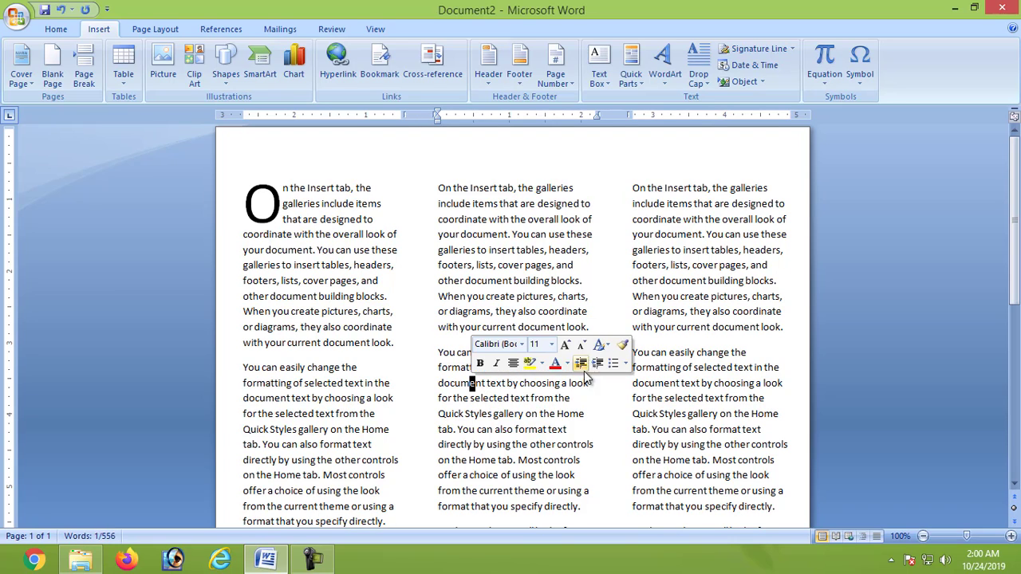
click(592, 326)
key(Return)
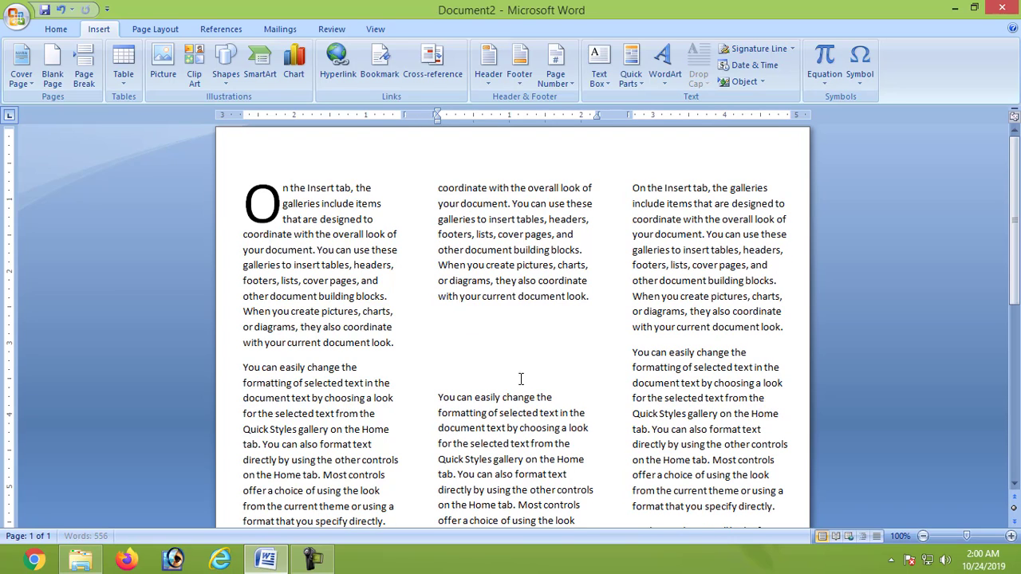
click(609, 82)
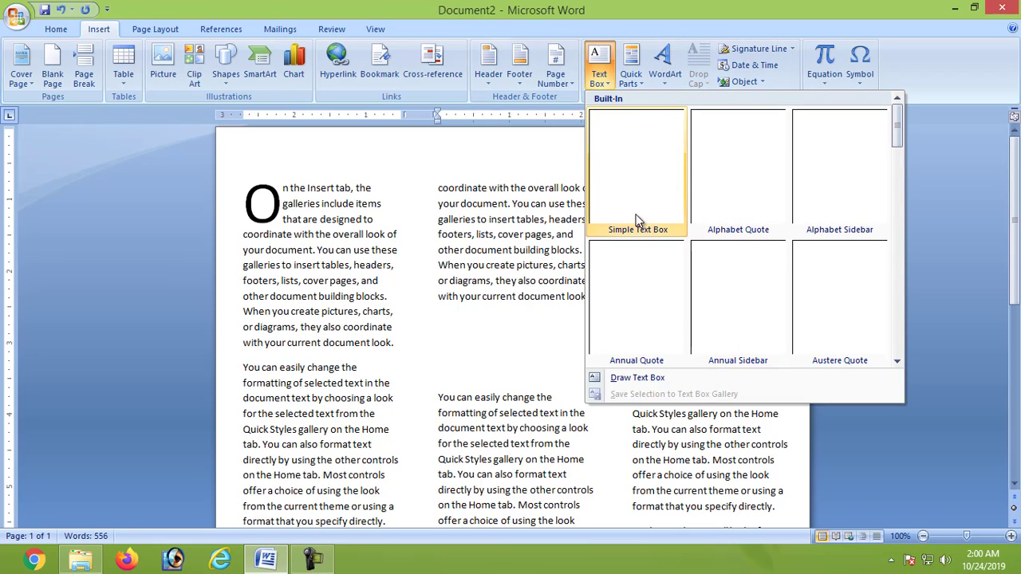
Insert a Simple Text Box over the middle column
click(538, 318)
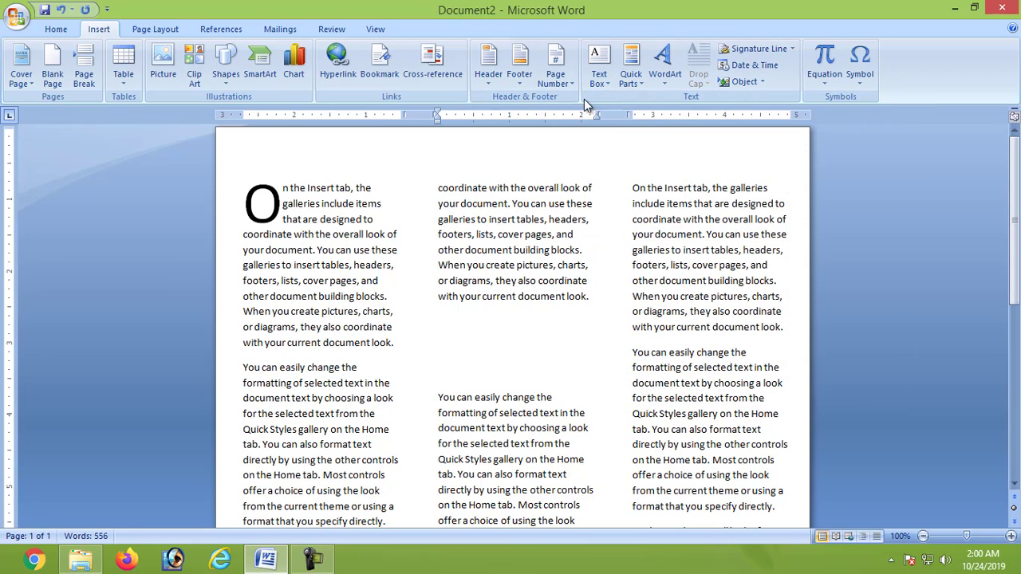
click(599, 75)
click(643, 160)
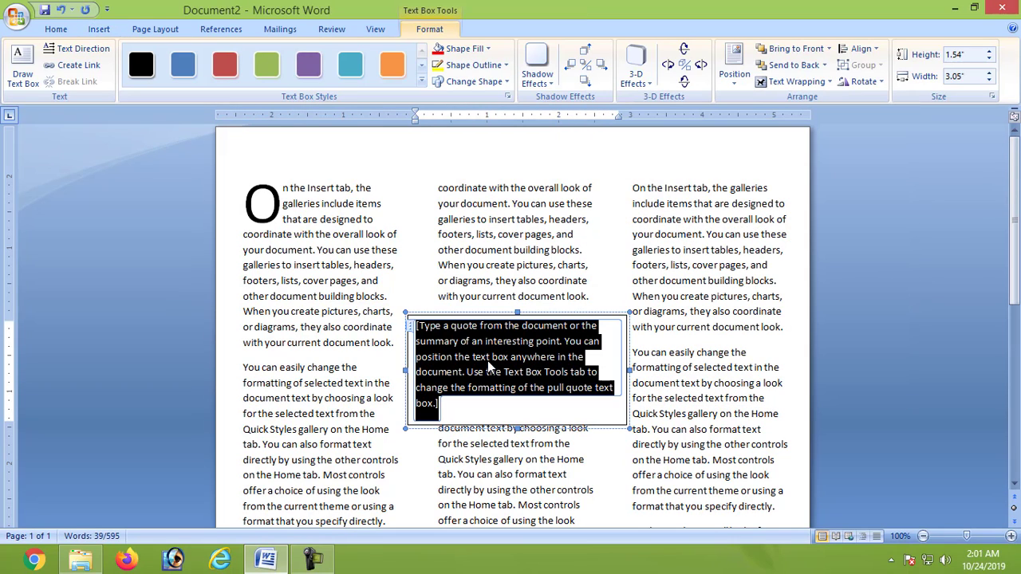
Replace the box's placeholder text with short lines such as DSSA SADFS and DFDSAFDSA
click(594, 421)
key(Delete)
text(D)
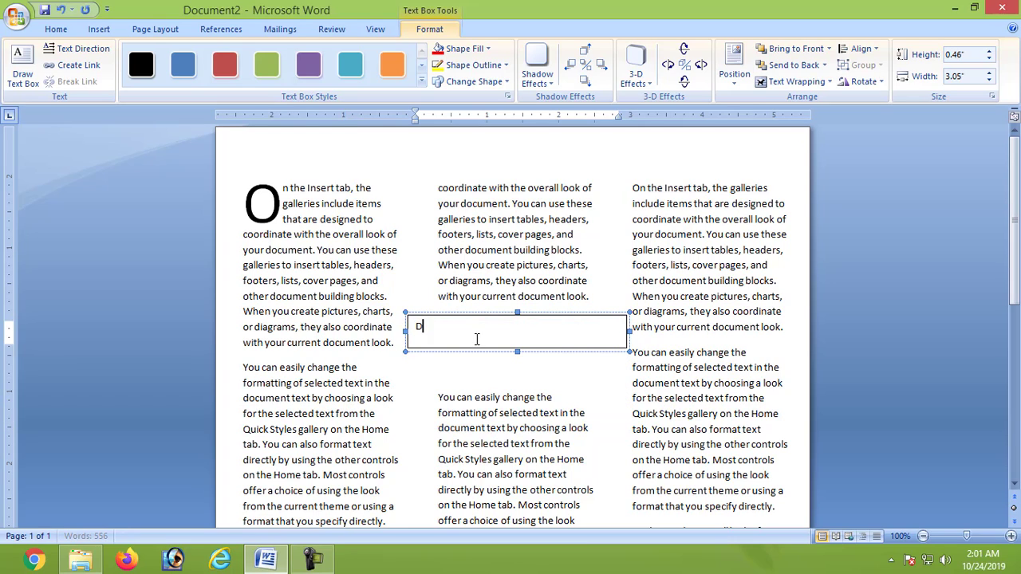
text(SSA SADFS)
key(Return)
text(DS)
key(Return)
text(DFDSA)
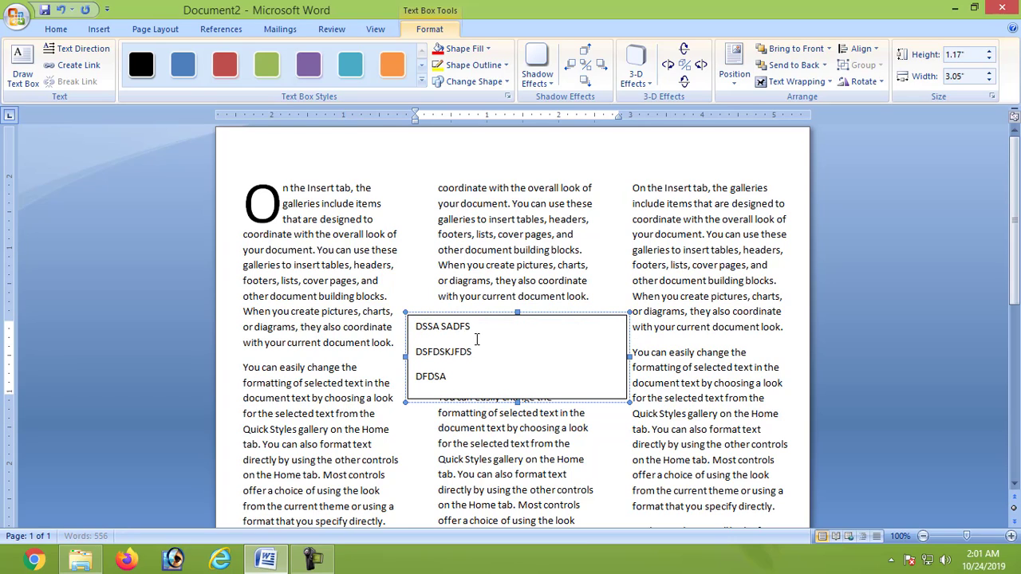
text(FDSA)
key(Return)
text(DFD)
key(Return)
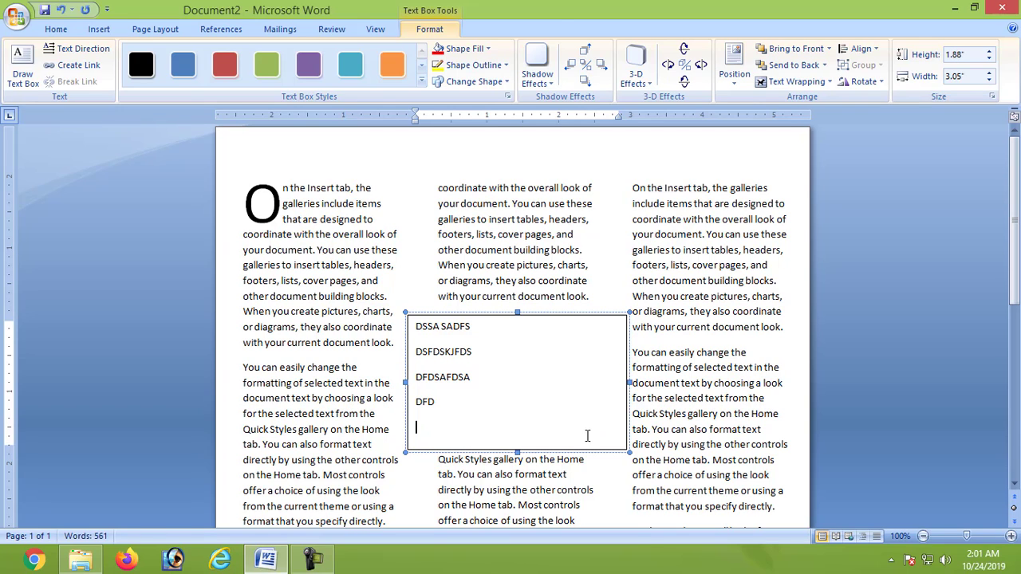
click(608, 493)
scroll(611, 494, down, 2)
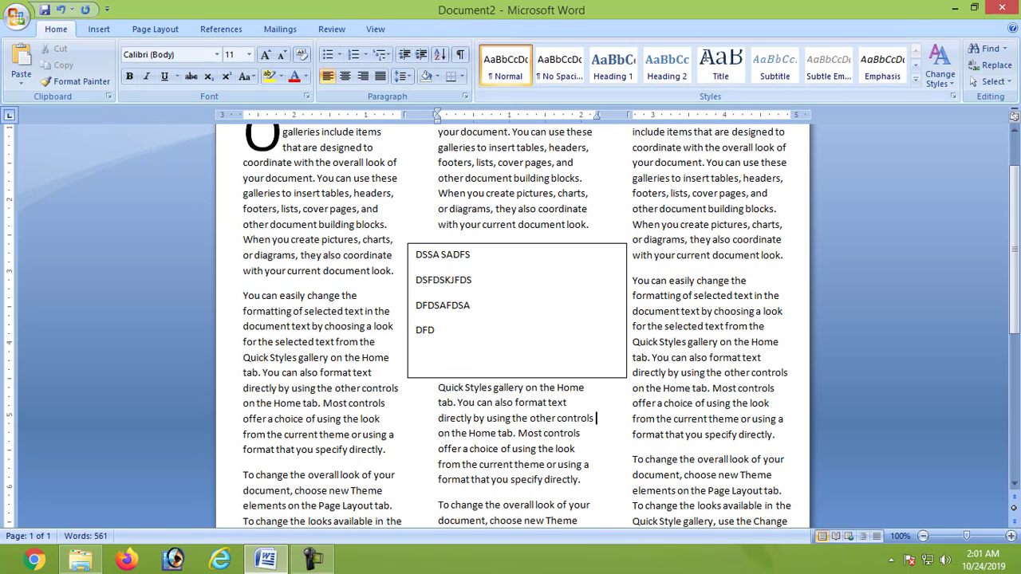
click(571, 324)
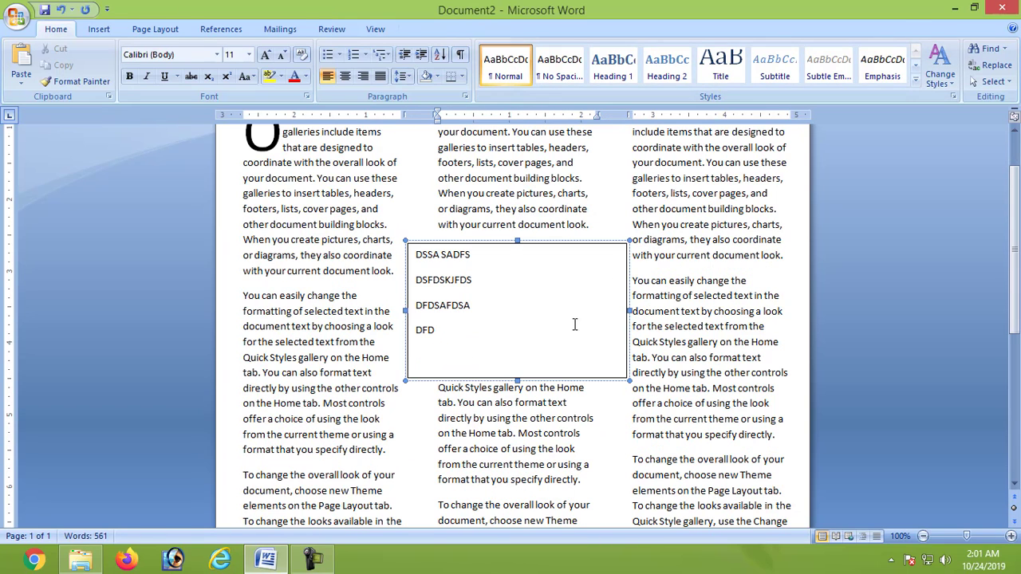
Insert the WhatsApp photo into the text box
click(101, 30)
click(162, 63)
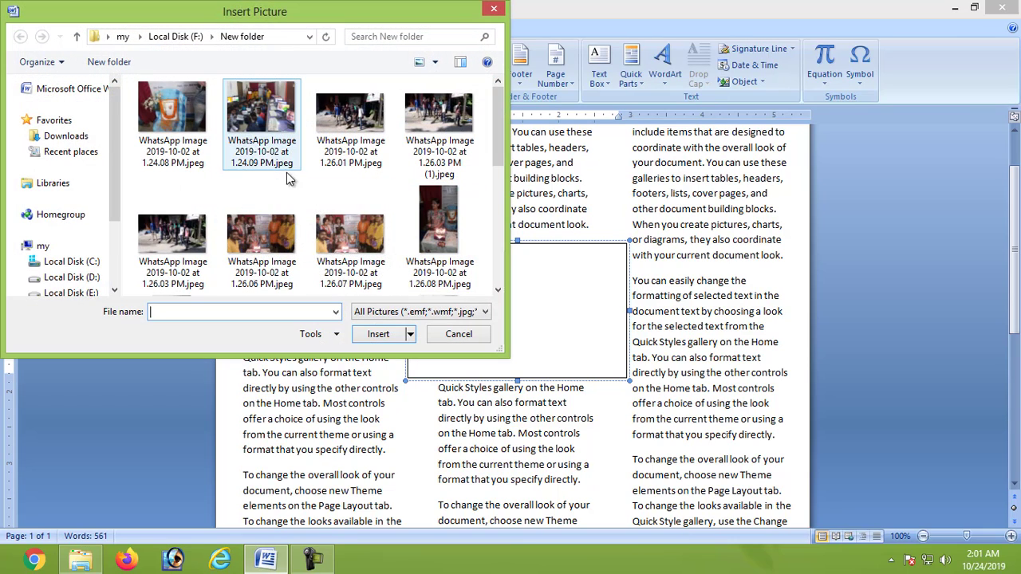
click(263, 126)
click(378, 334)
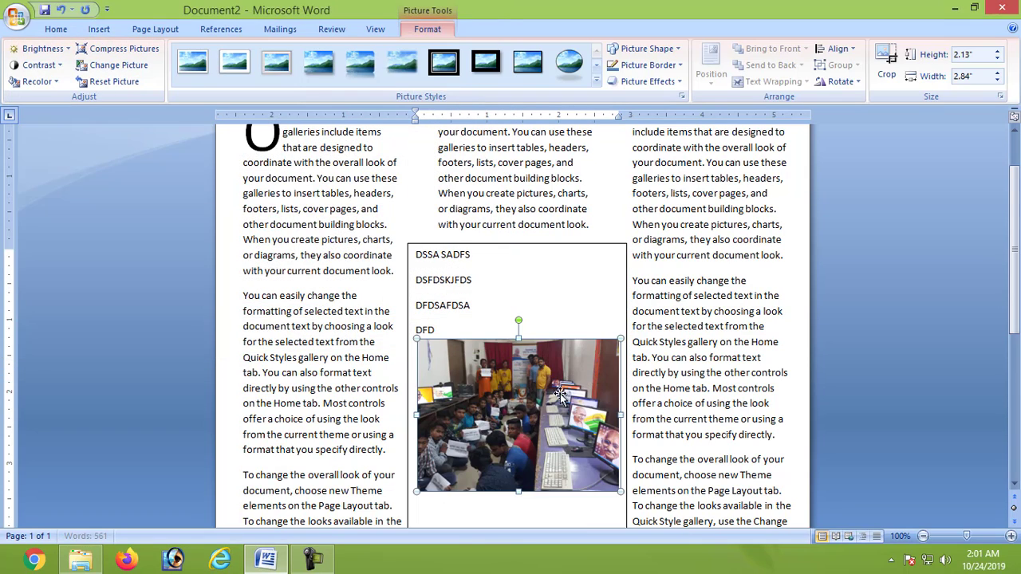
scroll(559, 363, down, 3)
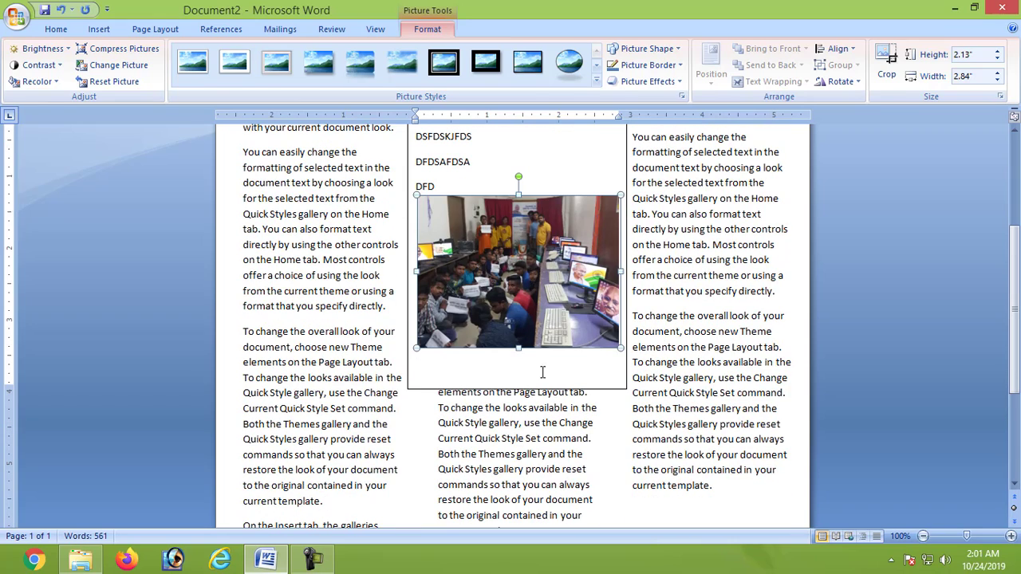
click(543, 372)
Resize the text box, then undo moving it leftward
click(626, 392)
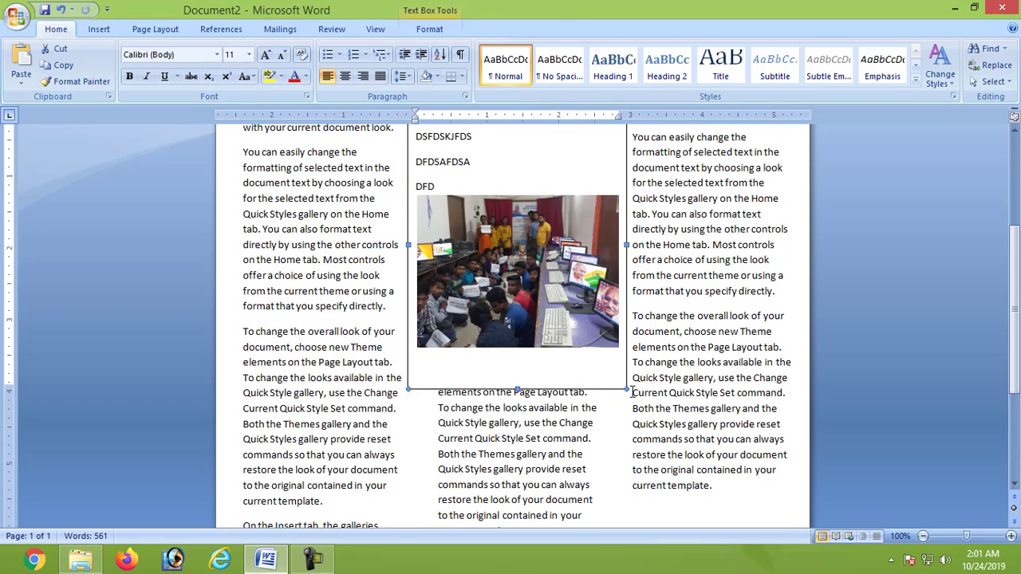
drag(626, 392, 614, 363)
scroll(554, 268, up, 2)
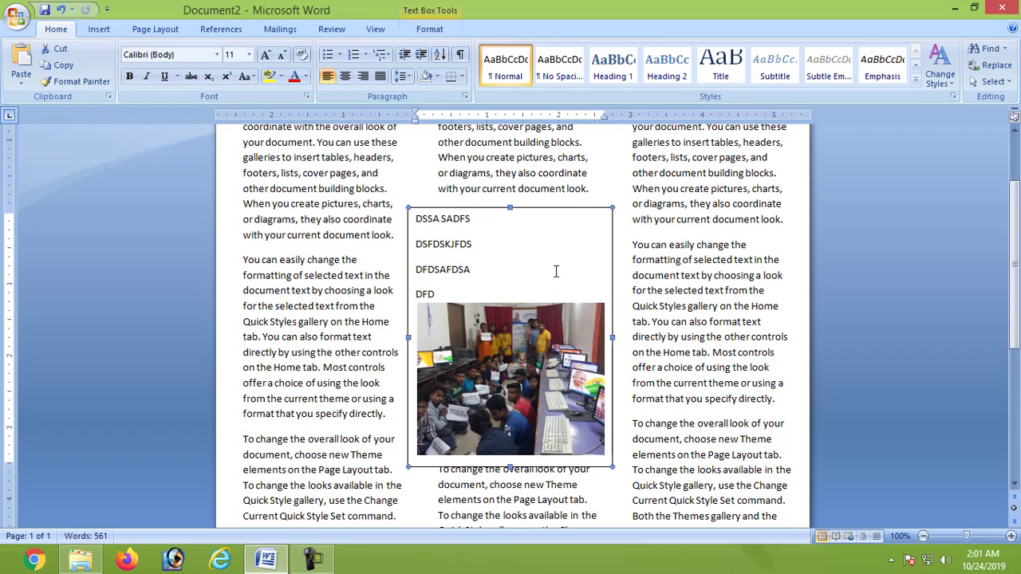
drag(506, 205, 358, 235)
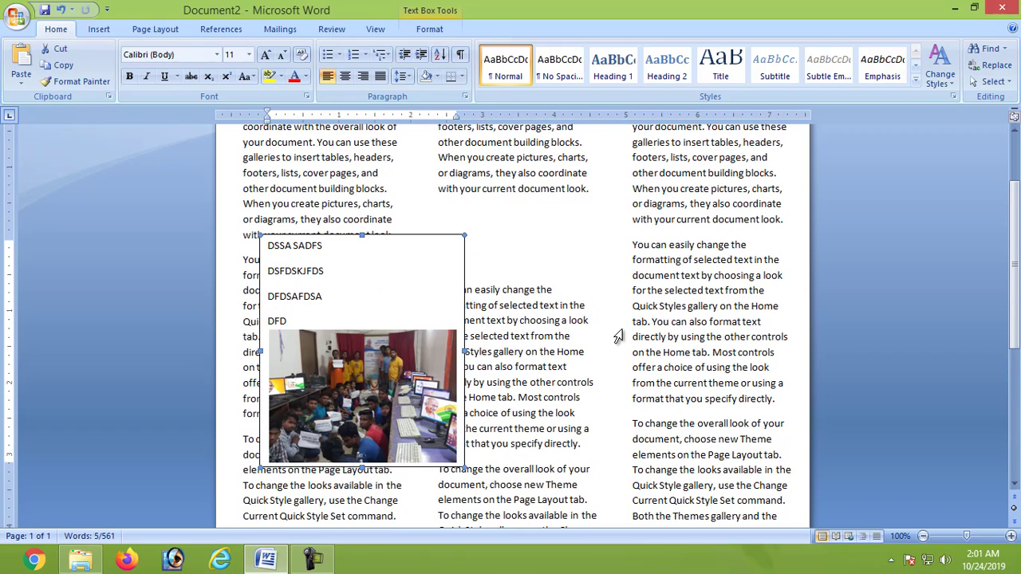
key(ctrl+z)
Merge the line after DSSA SADFS, then delete the text box with its photo
click(592, 204)
key(Delete)
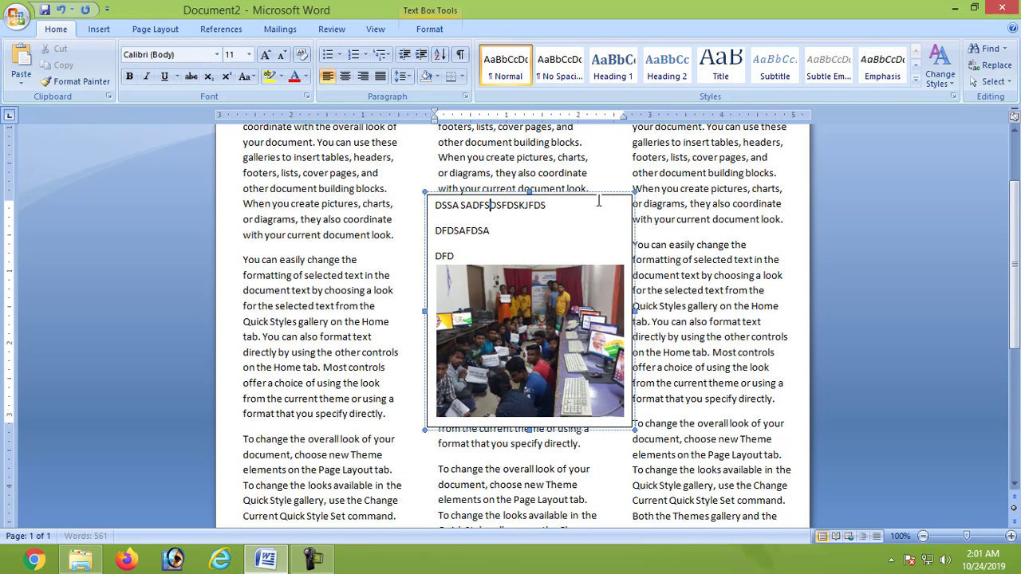
key(Delete)
click(603, 193)
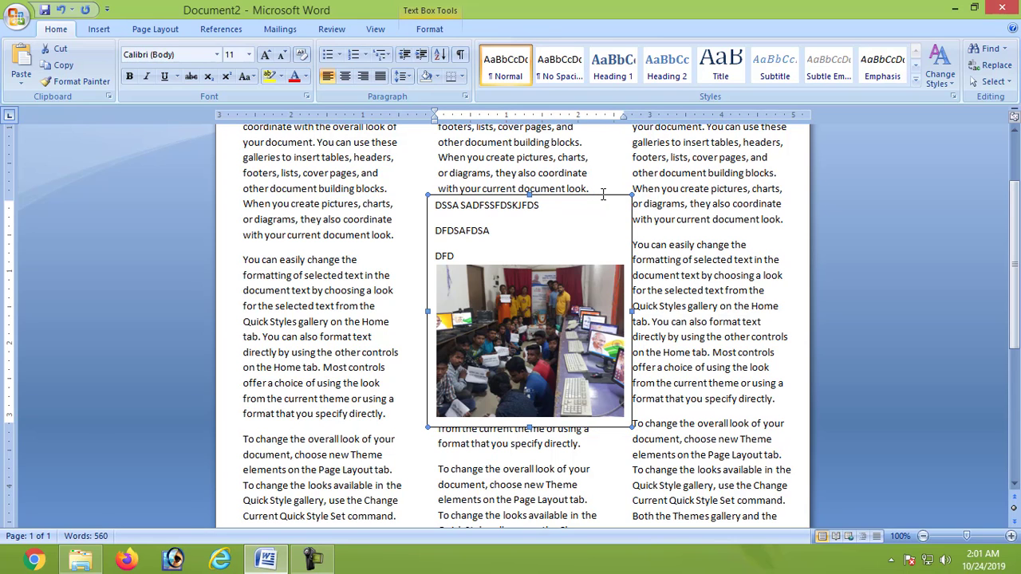
key(Delete)
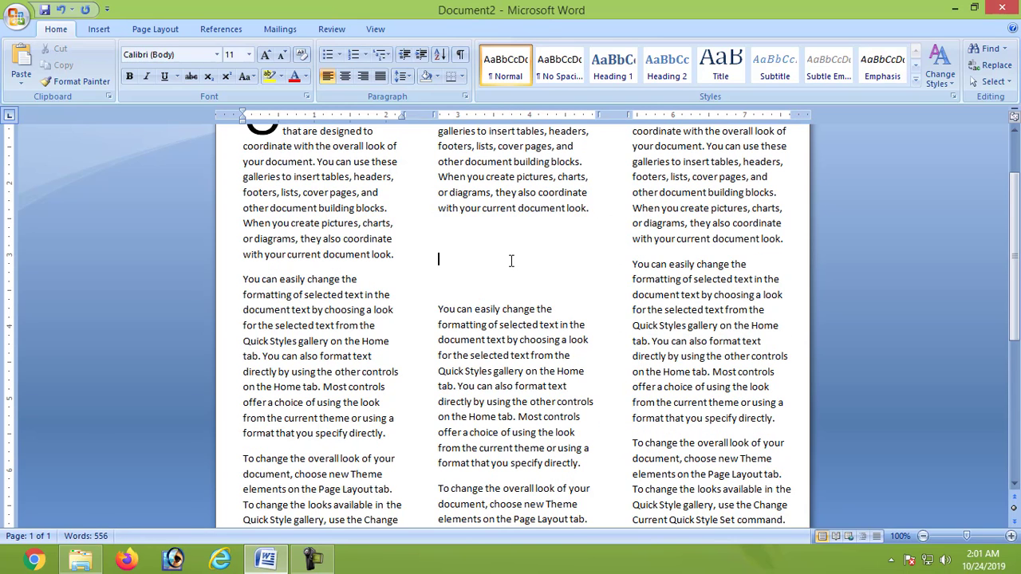
Switch to Page Layout and briefly select the whole document
scroll(309, 217, up, 2)
scroll(575, 239, down, 2)
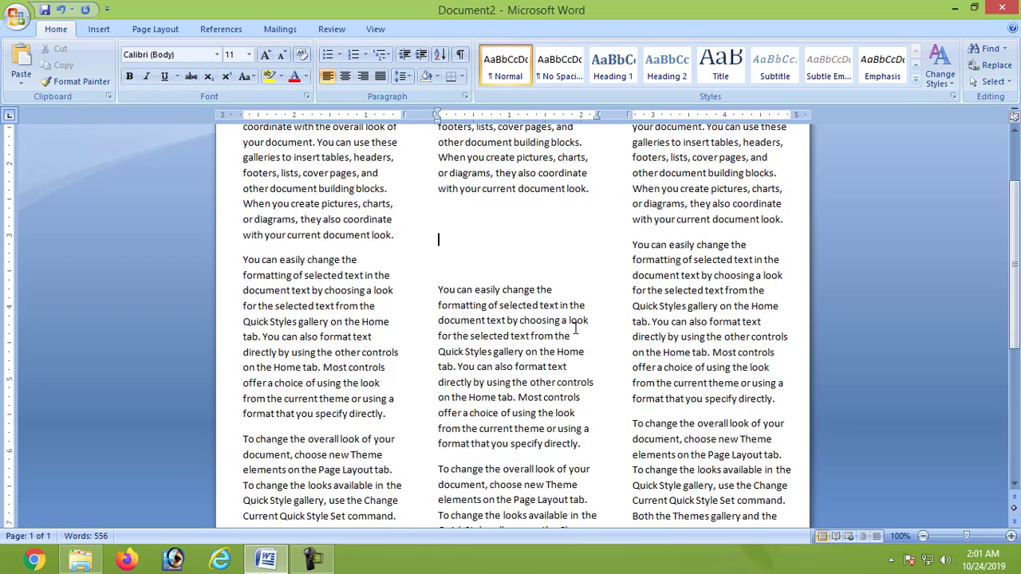
scroll(575, 319, down, 3)
scroll(343, 220, up, 1)
click(94, 30)
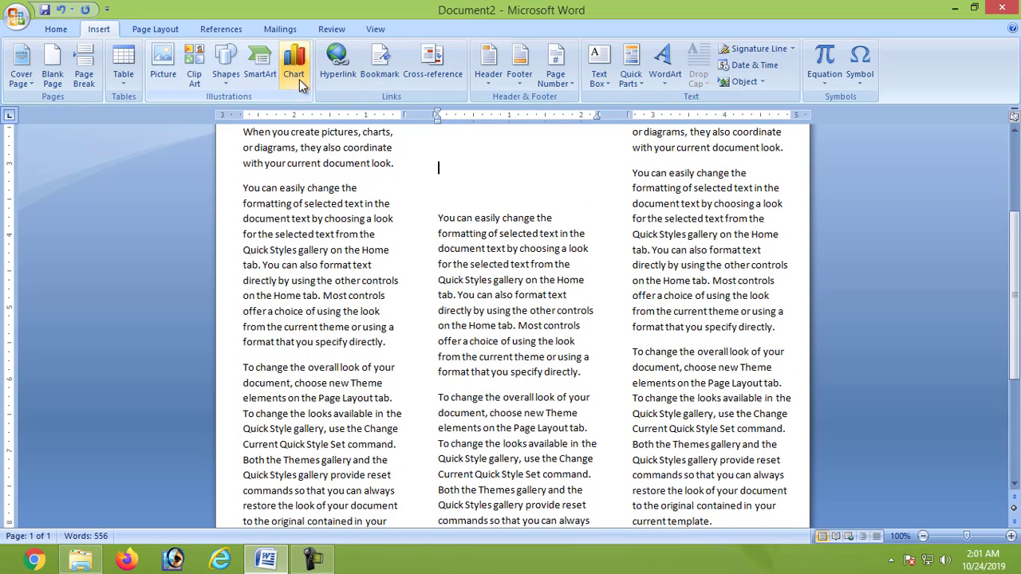
click(177, 28)
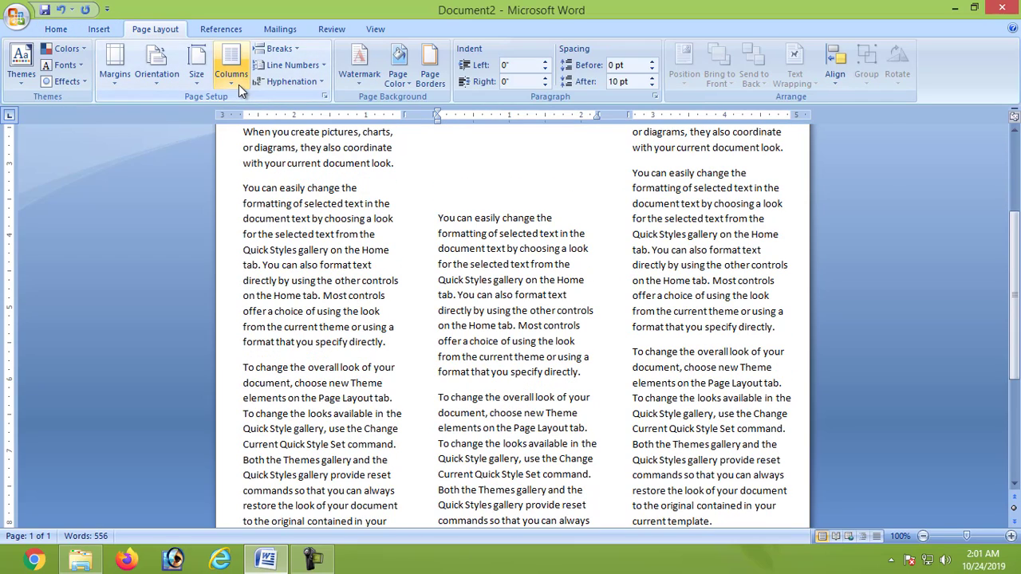
scroll(413, 240, down, 4)
scroll(412, 239, up, 5)
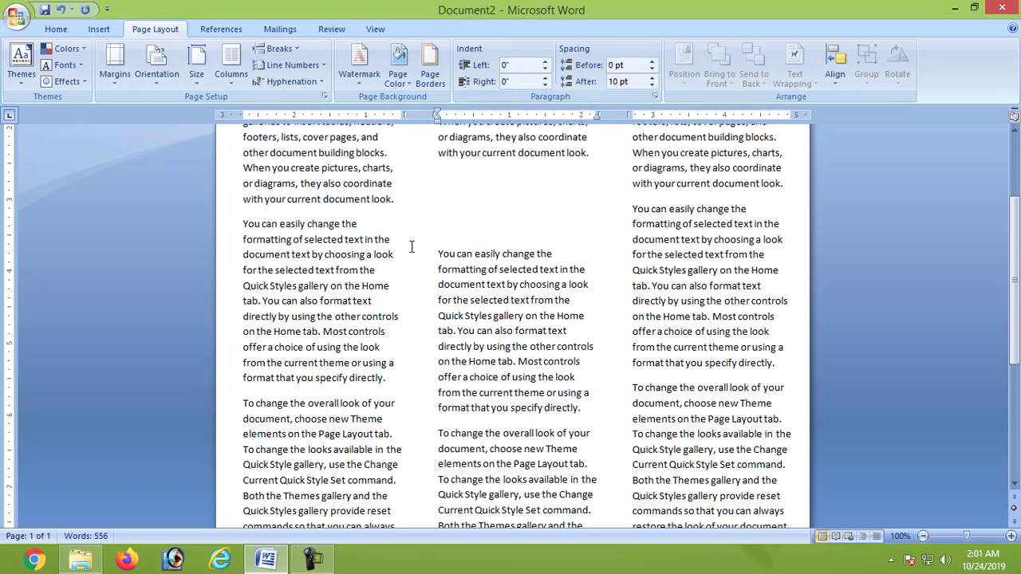
scroll(413, 239, up, 2)
drag(281, 151, 787, 526)
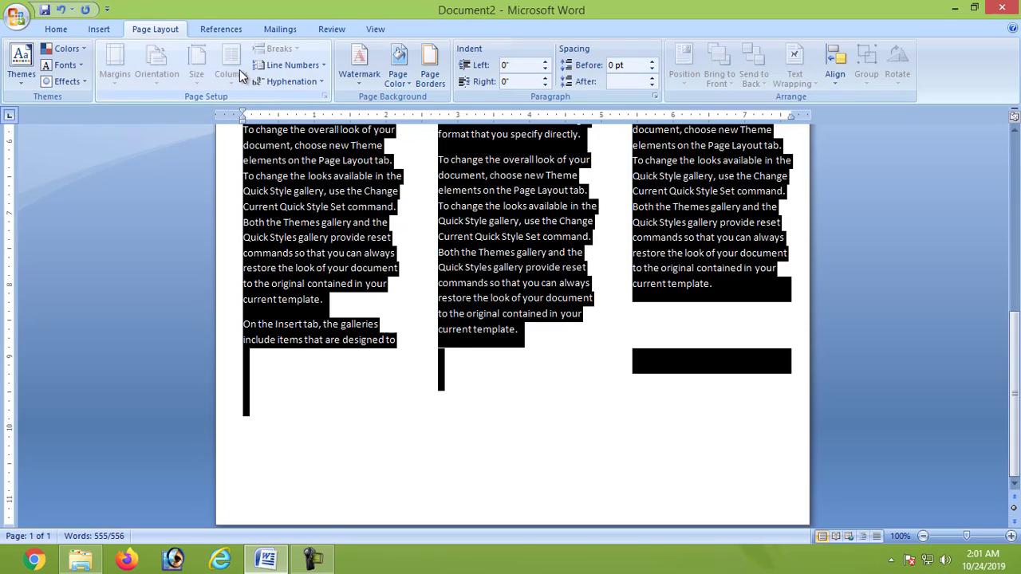
click(477, 387)
Select from column 2 to the end and reformat it into two columns
scroll(421, 389, up, 5)
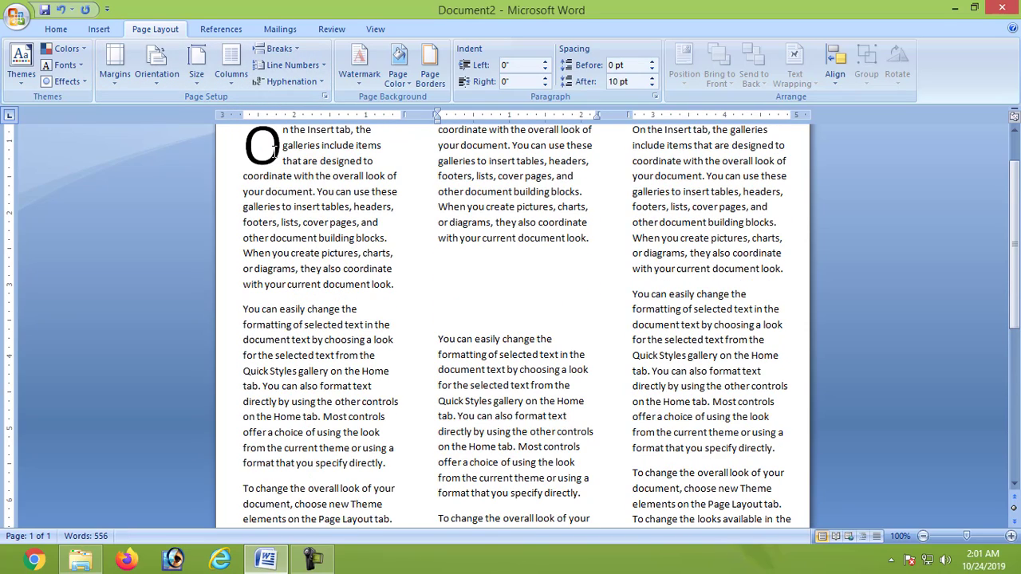
key(ctrl+shift+End)
click(235, 80)
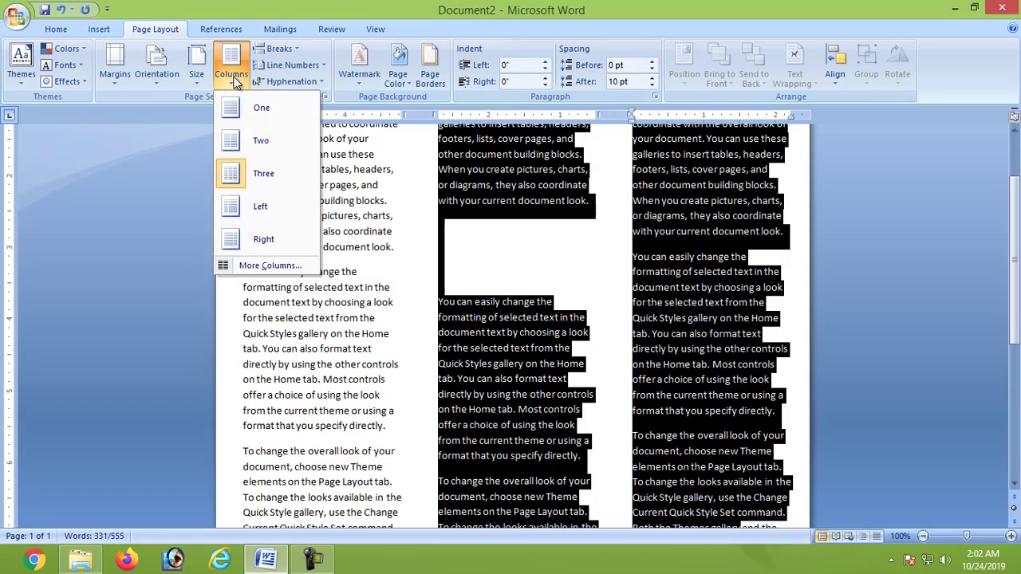
click(239, 141)
click(521, 359)
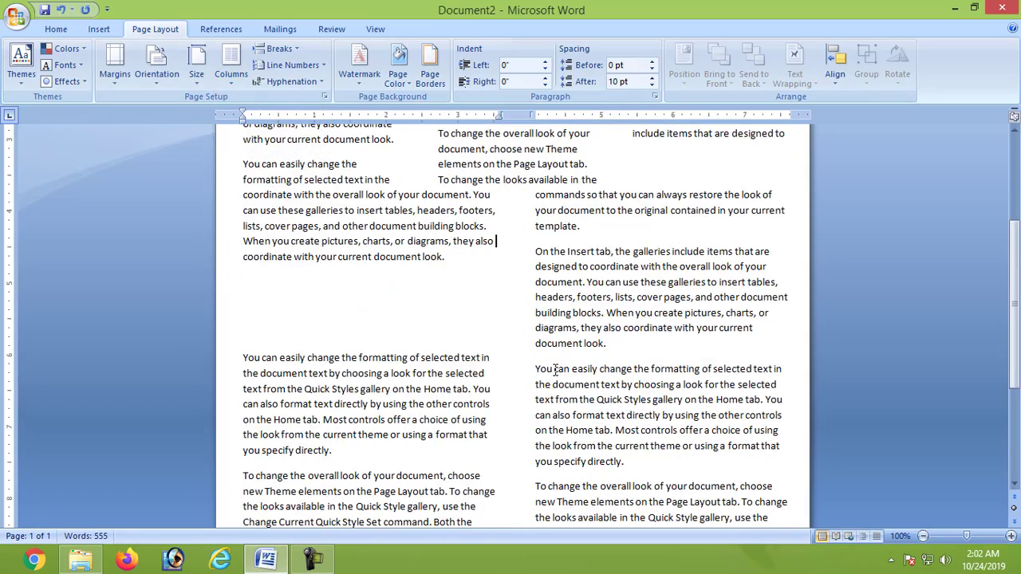
scroll(525, 477, down, 3)
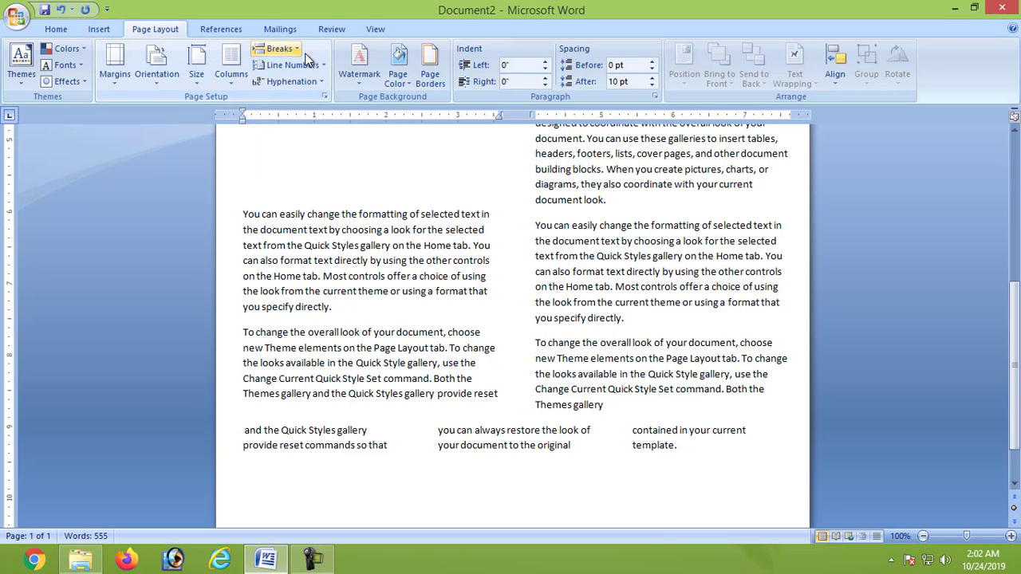
Insert a text wrapping break at the start of the right-column paragraph
click(281, 49)
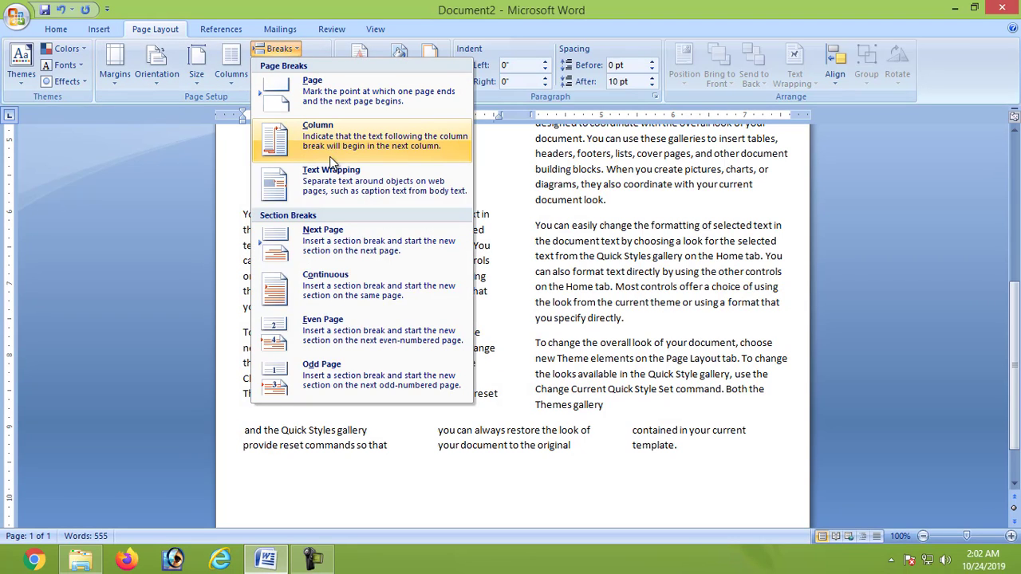
click(486, 260)
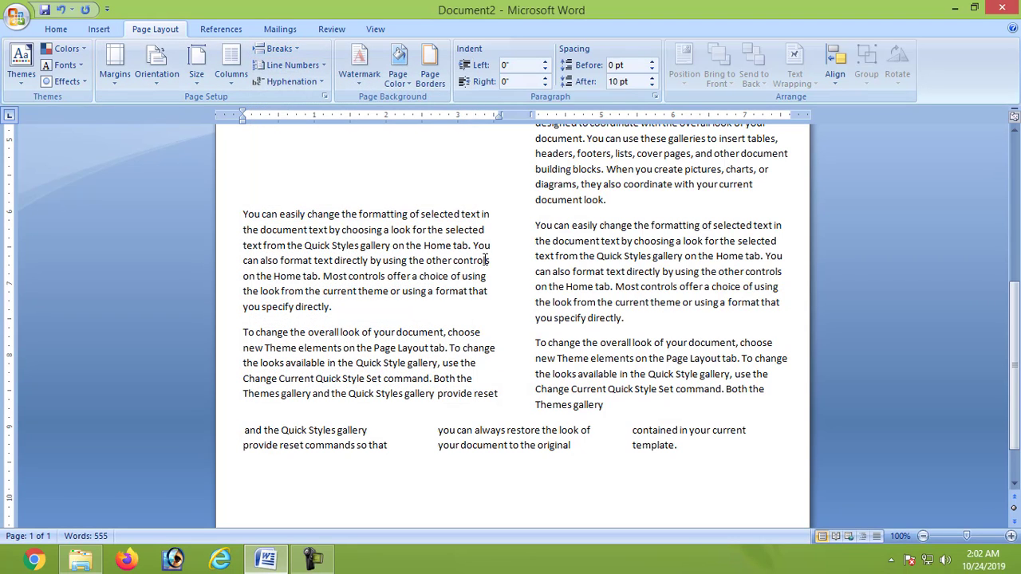
click(537, 230)
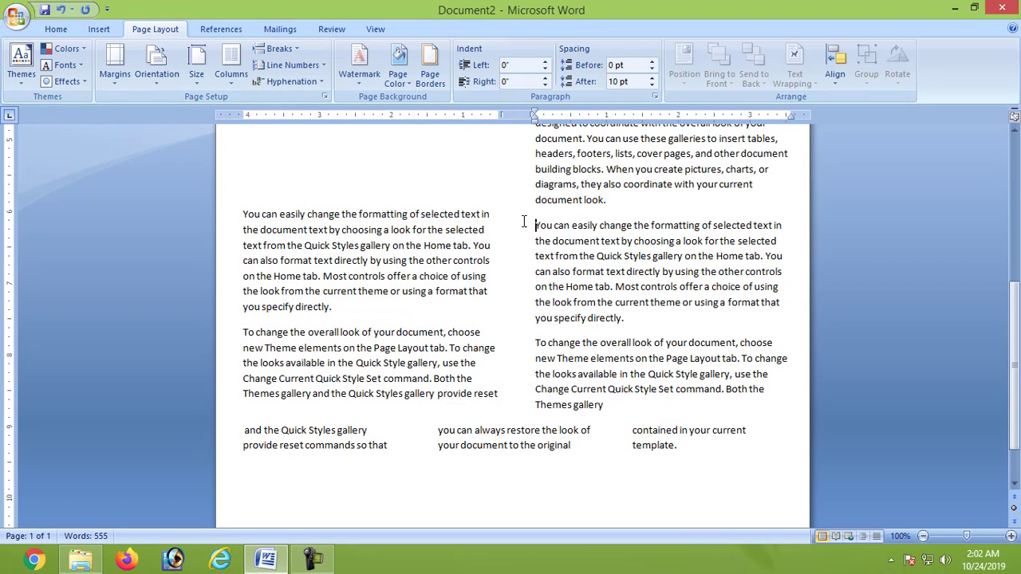
click(289, 51)
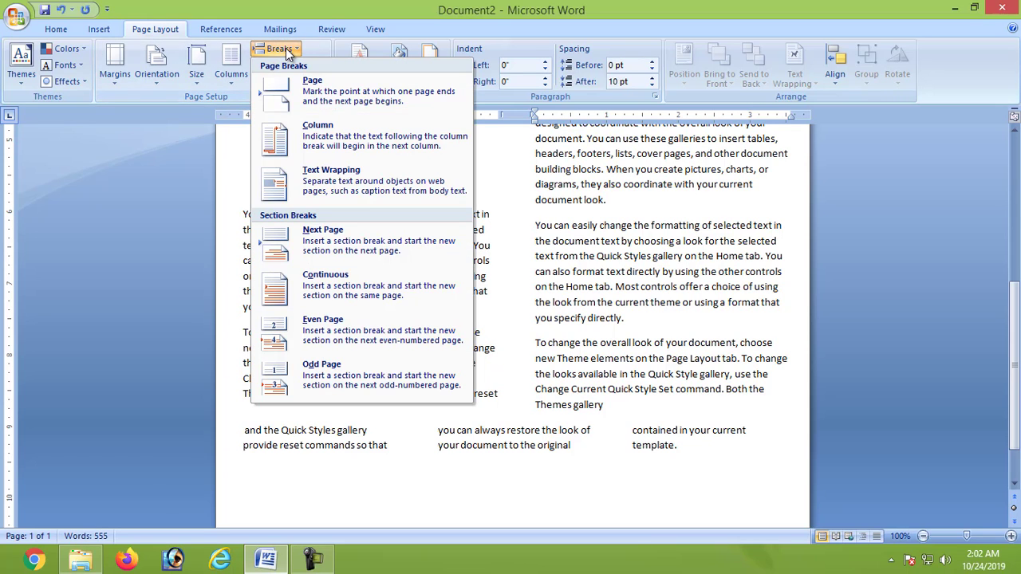
click(318, 177)
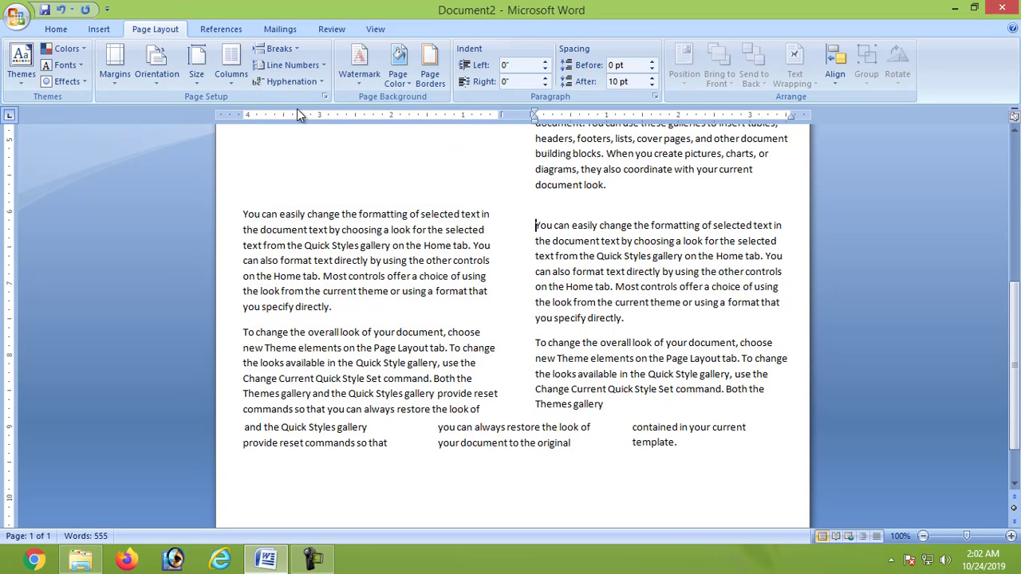
Insert a next-page section break and return to the first page's text
click(294, 65)
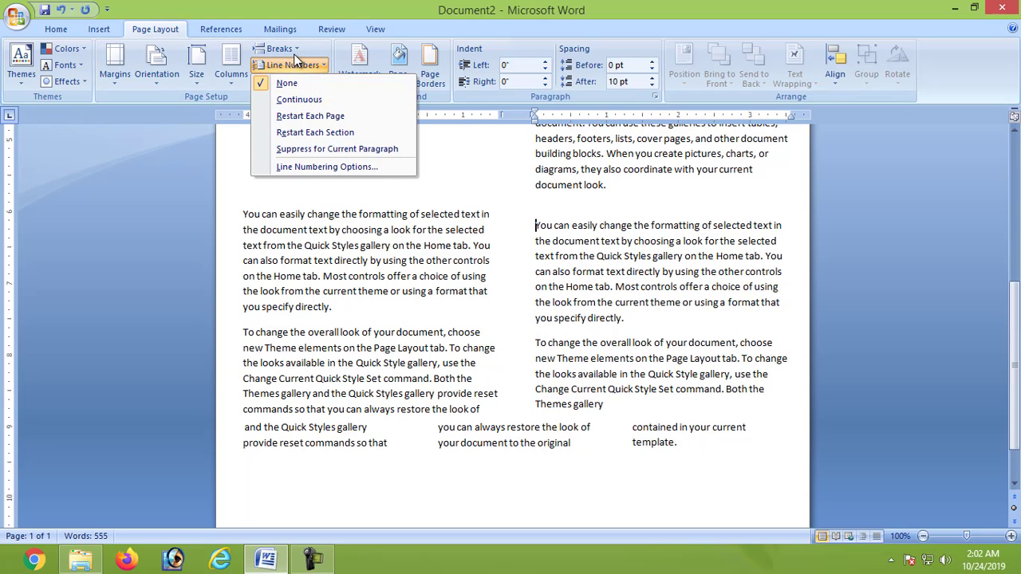
click(293, 51)
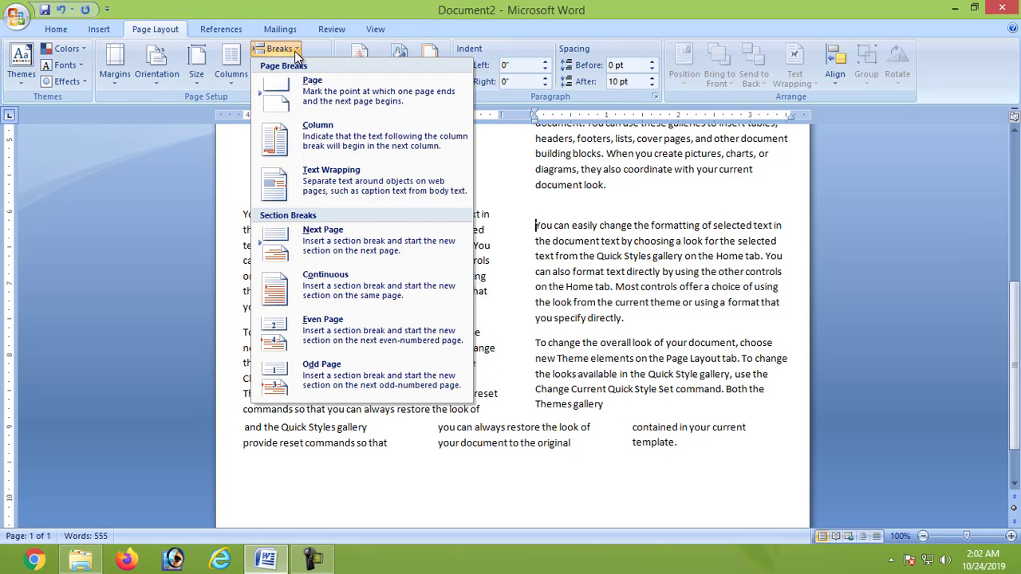
click(341, 245)
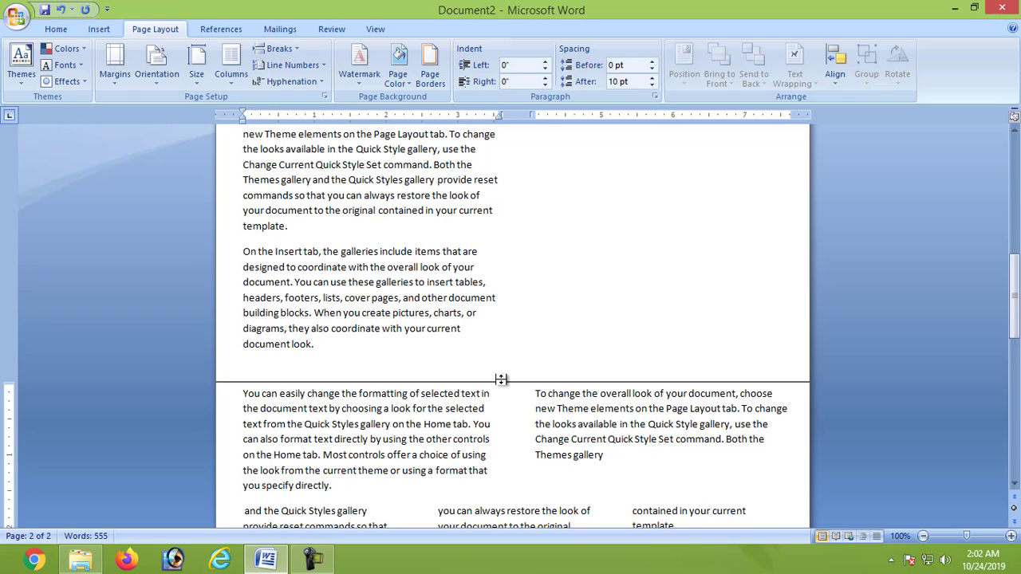
click(509, 379)
click(402, 219)
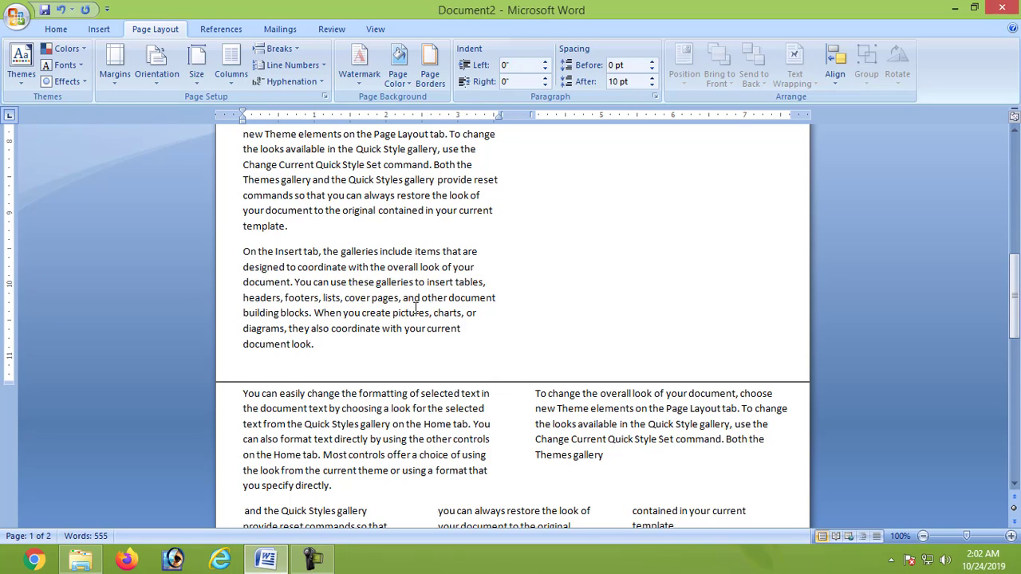
scroll(415, 309, down, 3)
scroll(538, 338, down, 3)
scroll(684, 310, up, 3)
scroll(295, 141, up, 1)
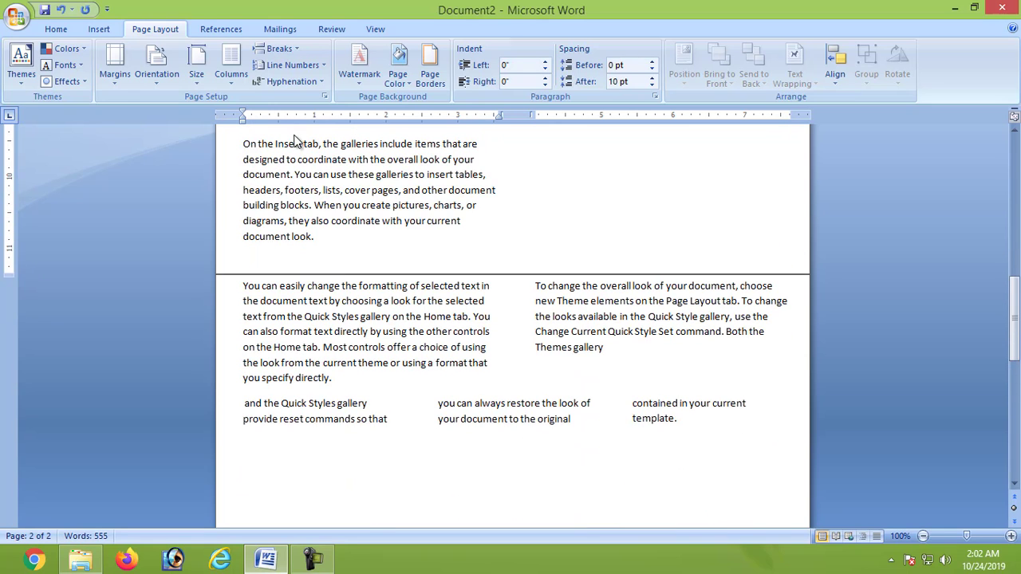
Show the white space between pages and delete the section break to restore three columns
click(294, 49)
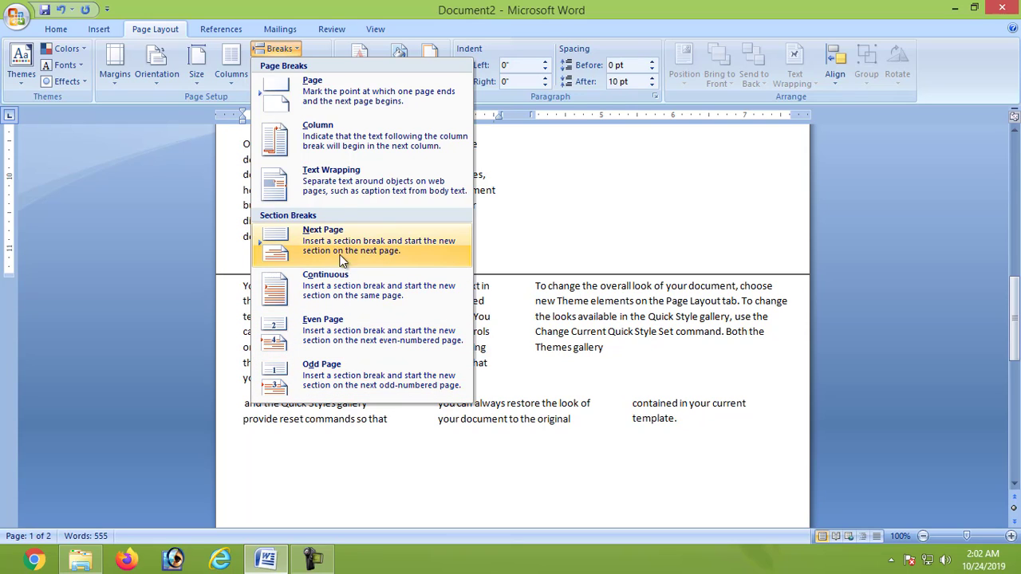
click(521, 274)
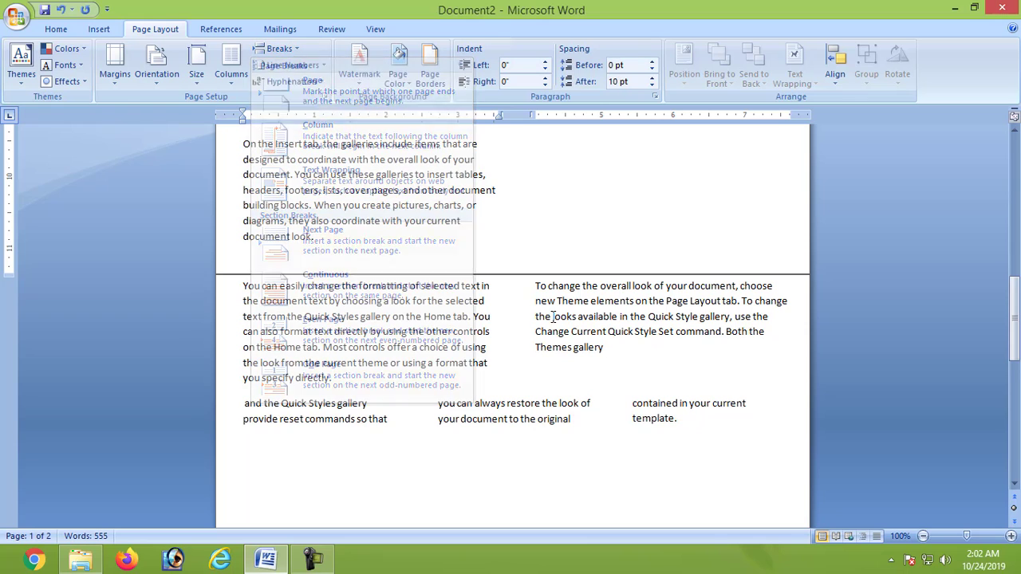
double_click(521, 273)
scroll(450, 271, down, 3)
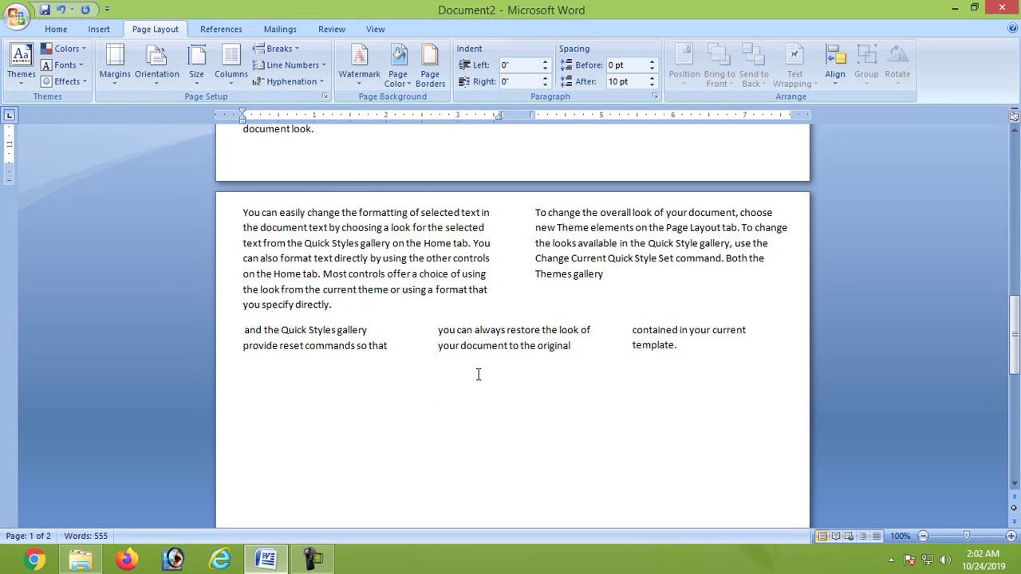
scroll(479, 374, up, 4)
key(Delete)
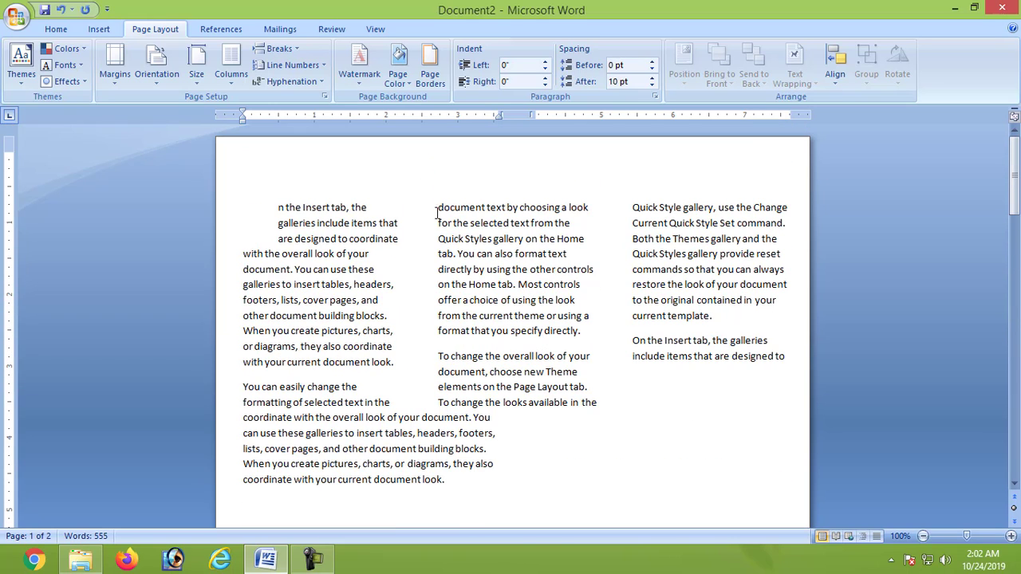
Browse the Watermark gallery and close it without applying one
click(365, 91)
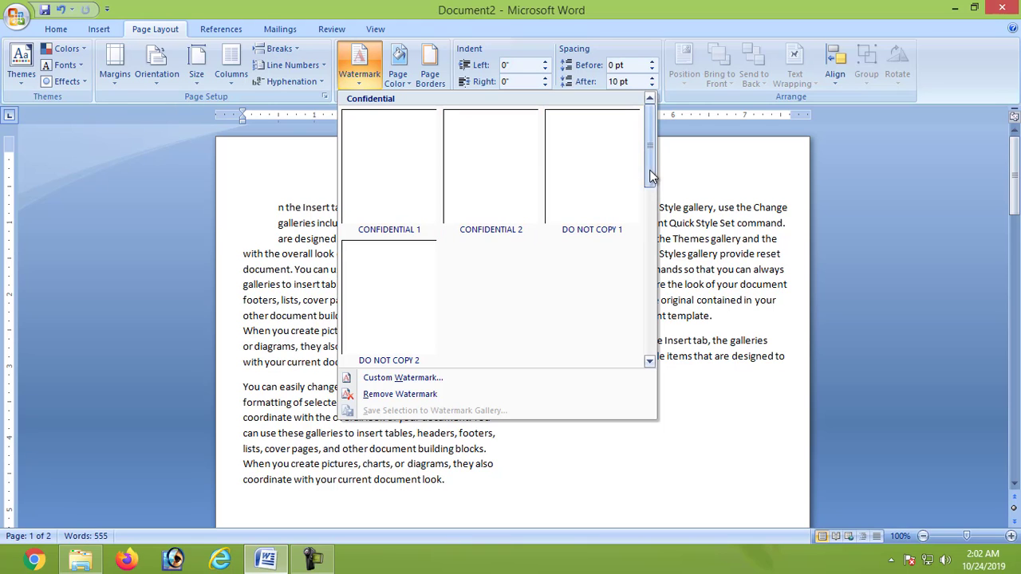
drag(651, 177, 651, 240)
click(649, 474)
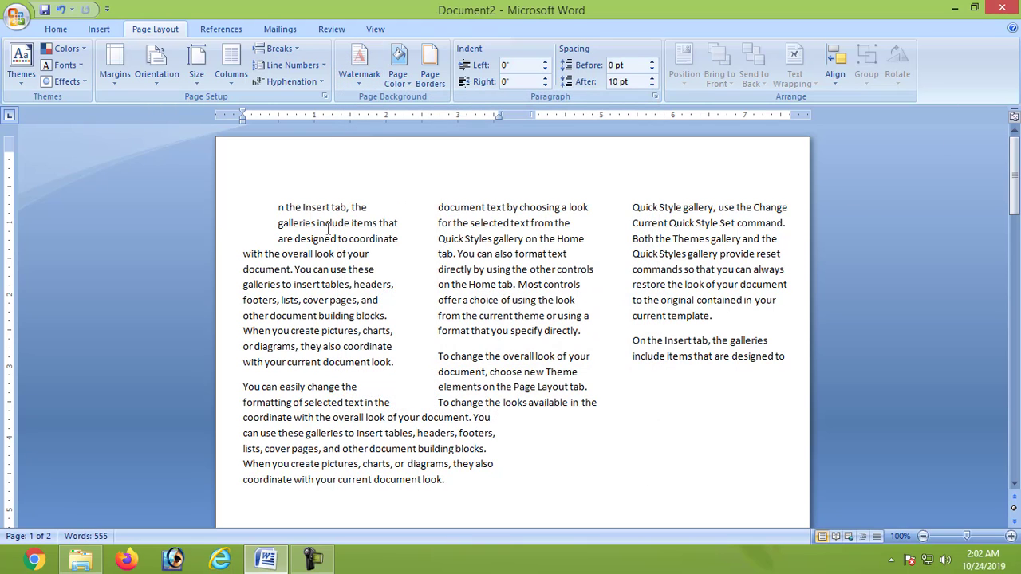
drag(285, 202, 597, 402)
scroll(153, 273, down, 5)
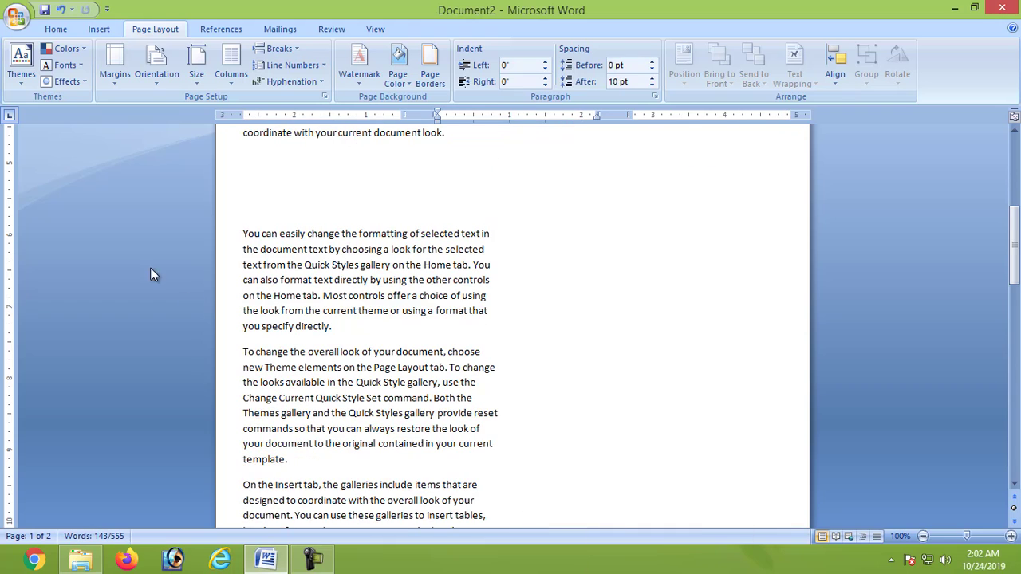
Create a new blank document and close Document2 without saving
click(16, 16)
click(32, 52)
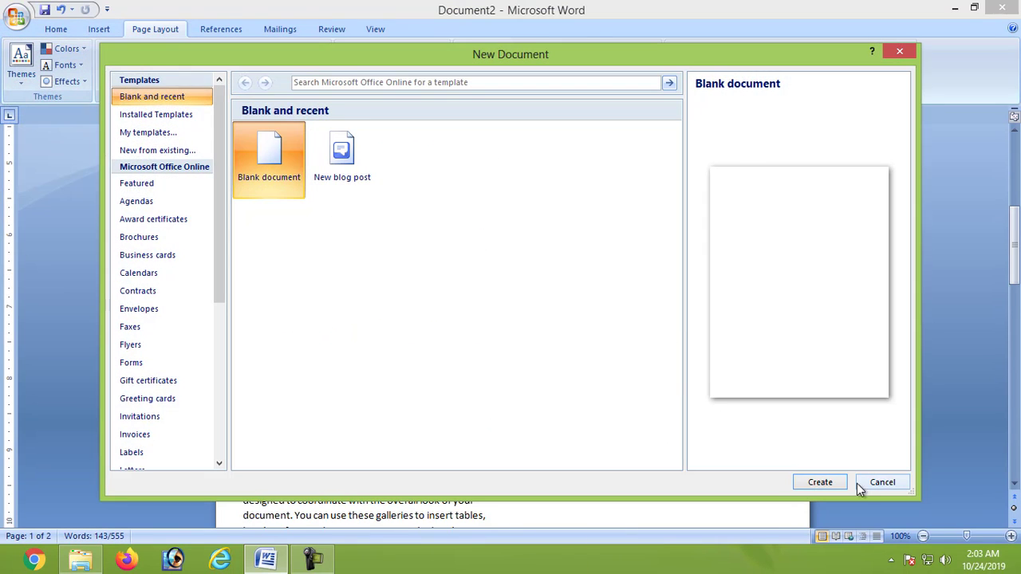
click(818, 485)
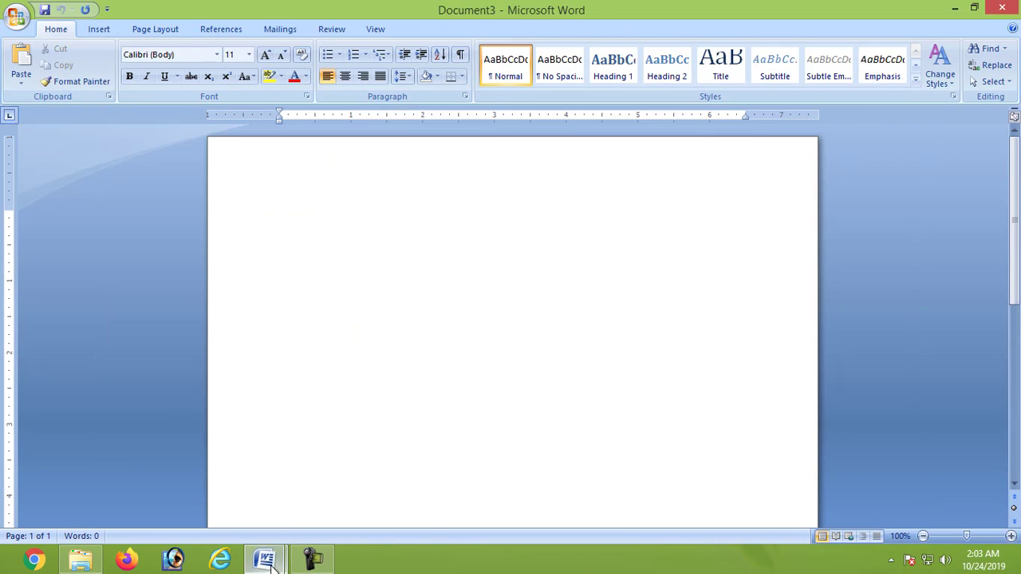
mouse_move(263, 559)
click(253, 435)
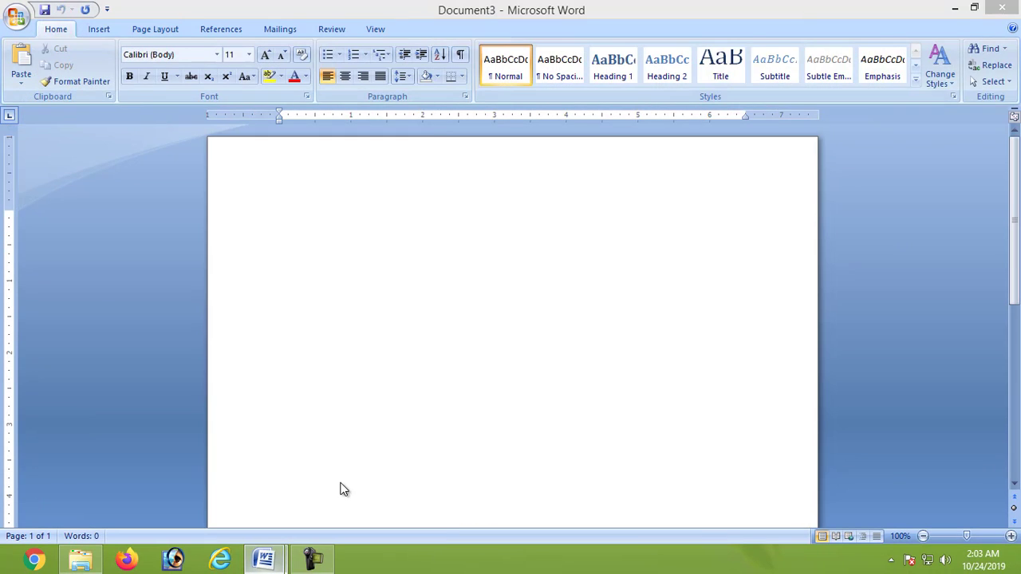
click(512, 318)
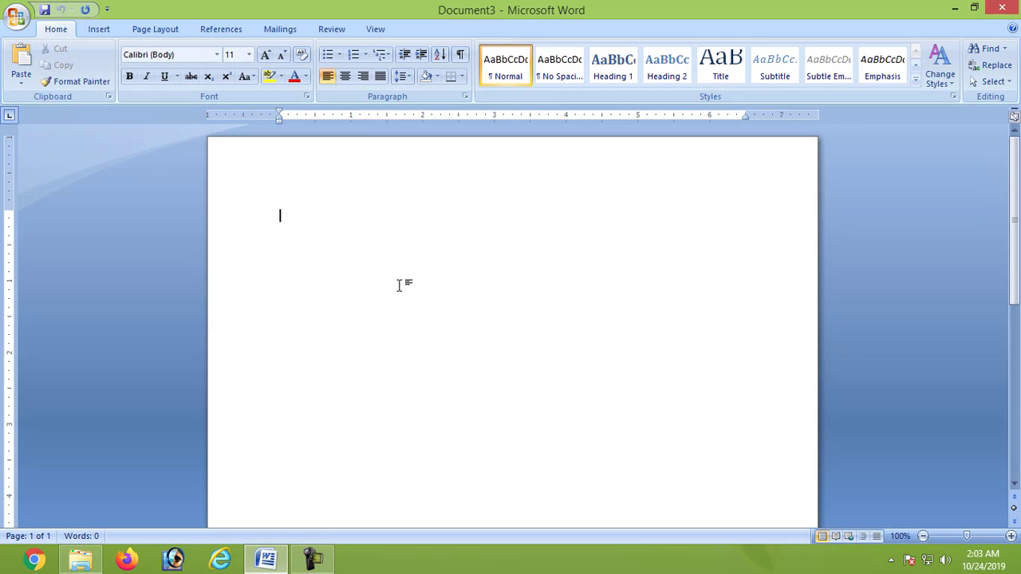
Apply the diagonal CONFIDENTIAL watermark, then switch to the horizontal CONFIDENTIAL one
click(169, 31)
click(365, 84)
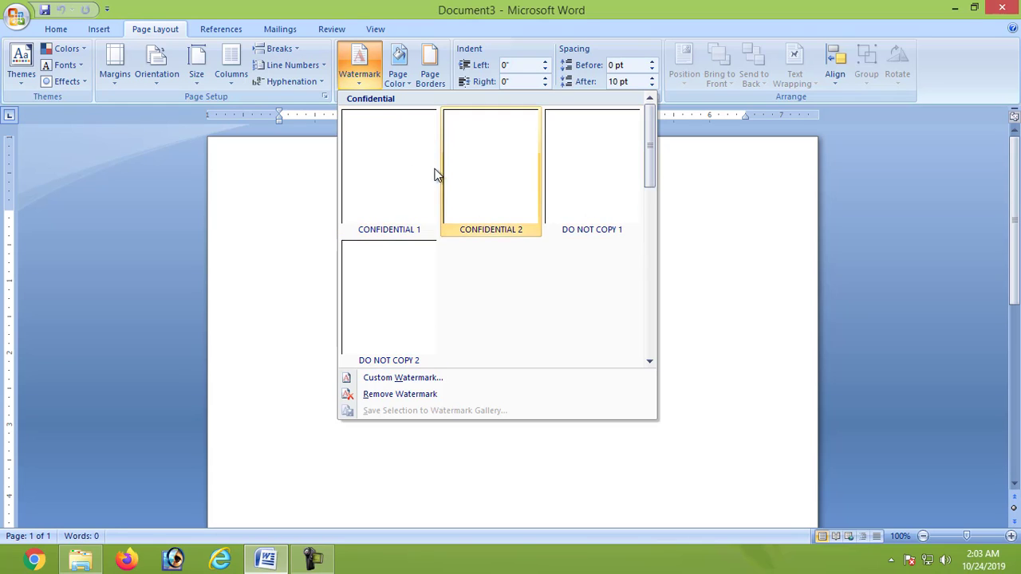
click(391, 189)
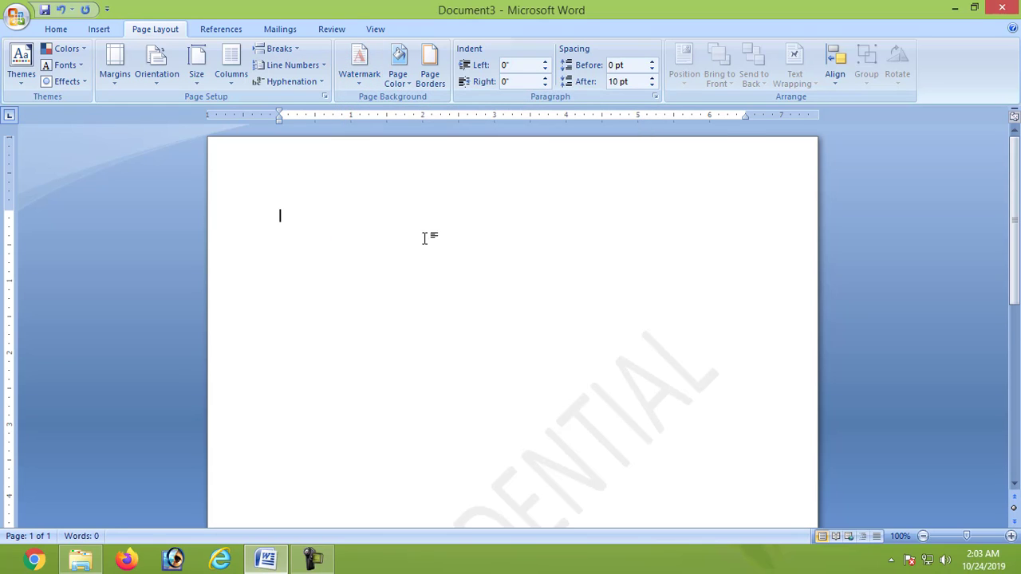
scroll(595, 372, down, 5)
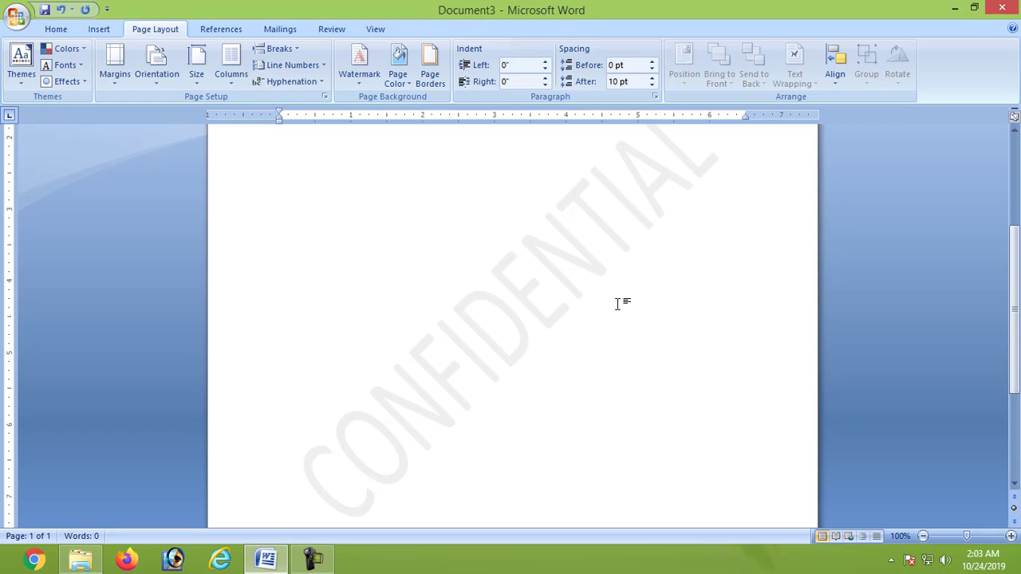
scroll(537, 349, up, 2)
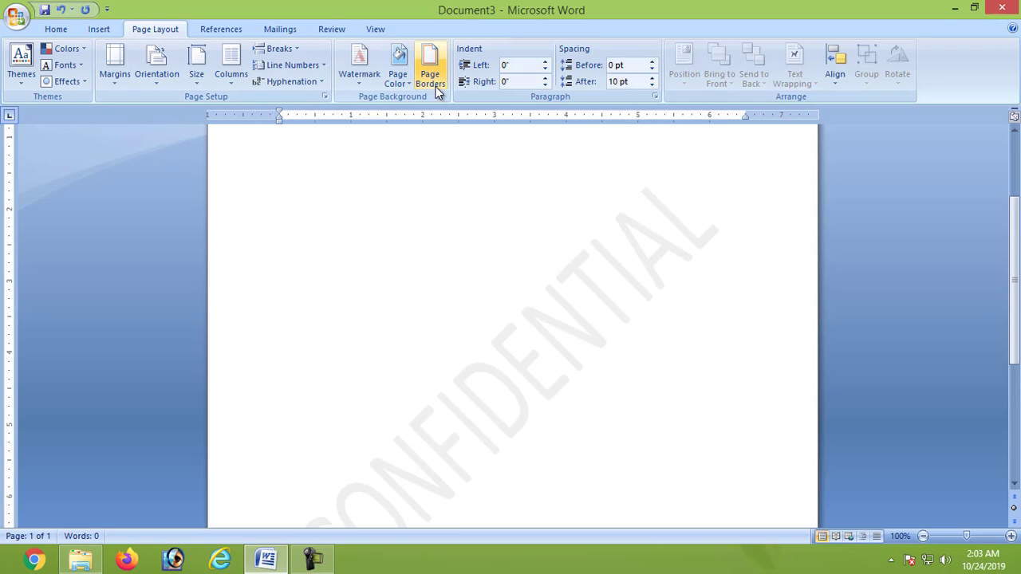
click(360, 72)
click(484, 183)
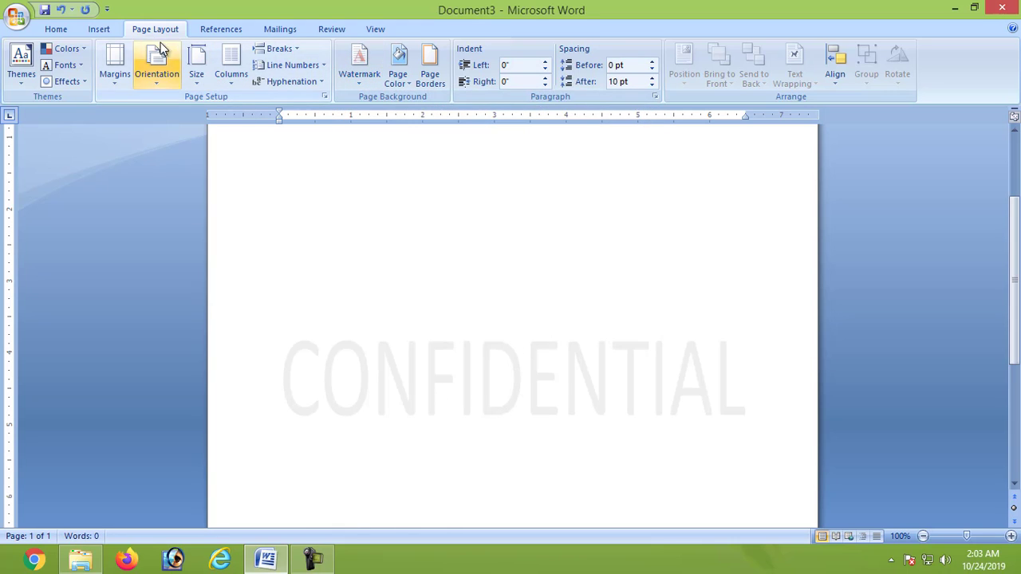
Replace the CONFIDENTIAL watermark with the diagonal DO NOT COPY 1 watermark
click(362, 77)
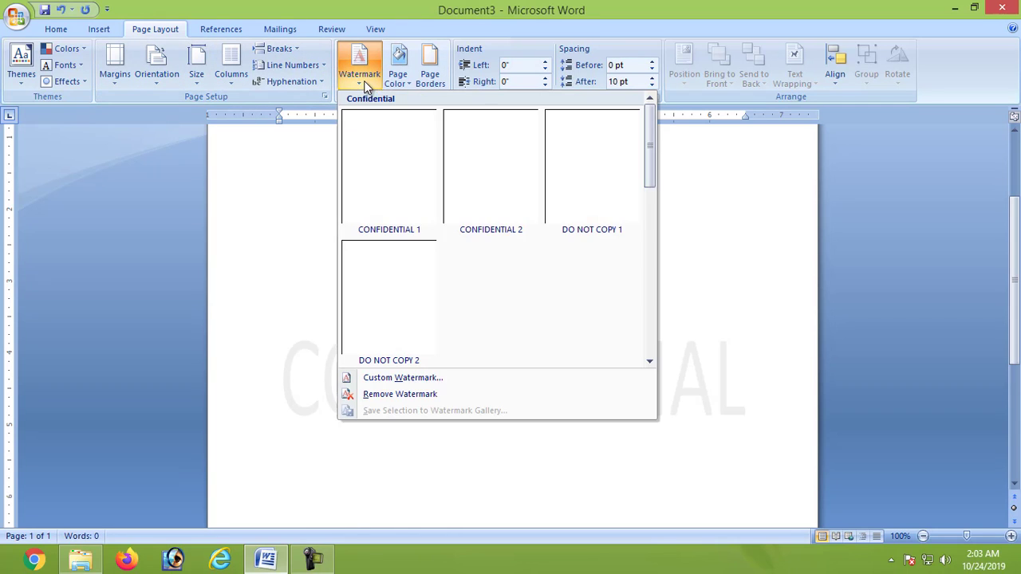
click(593, 185)
scroll(611, 349, up, 3)
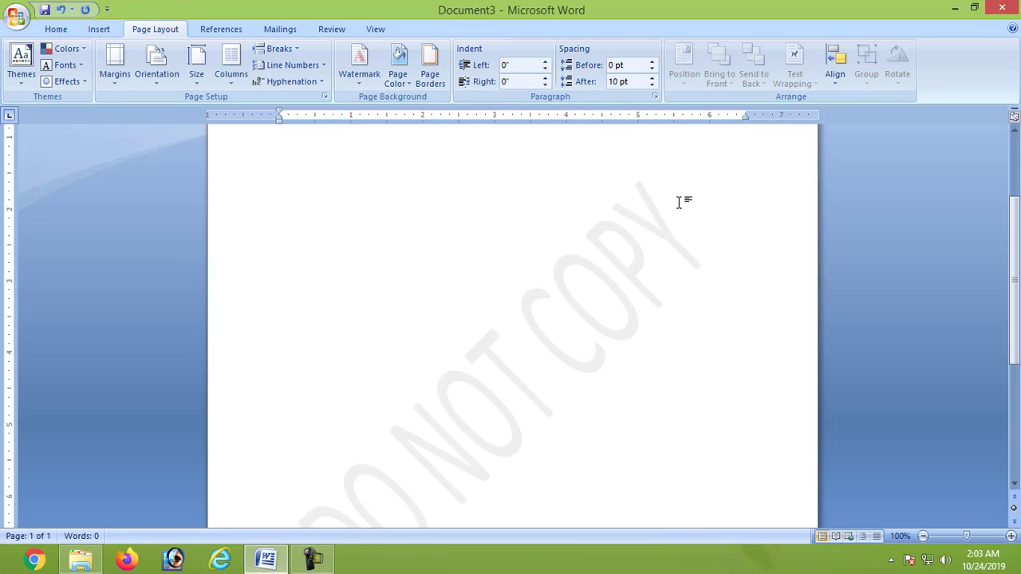
scroll(551, 303, down, 3)
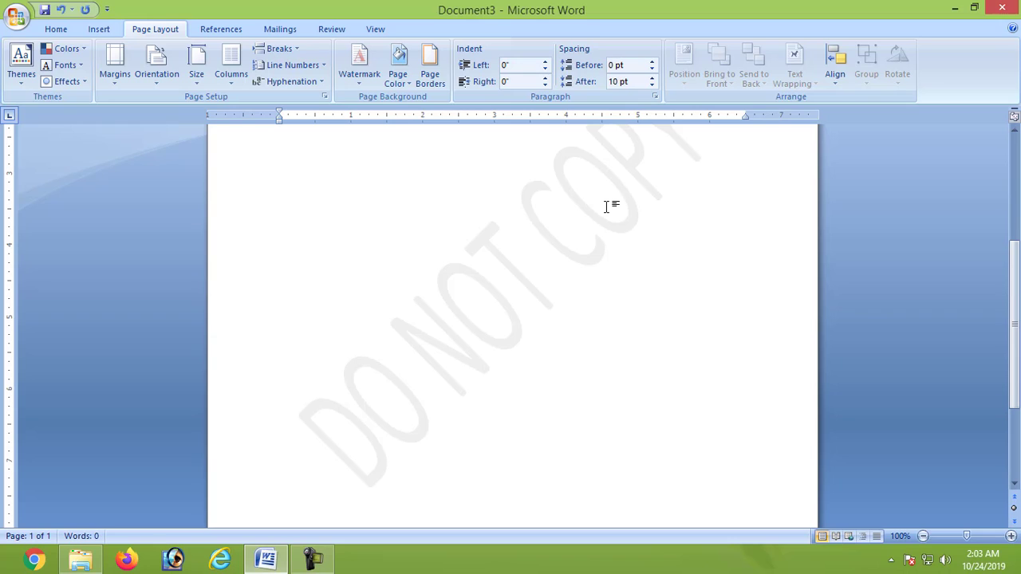
scroll(499, 371, up, 2)
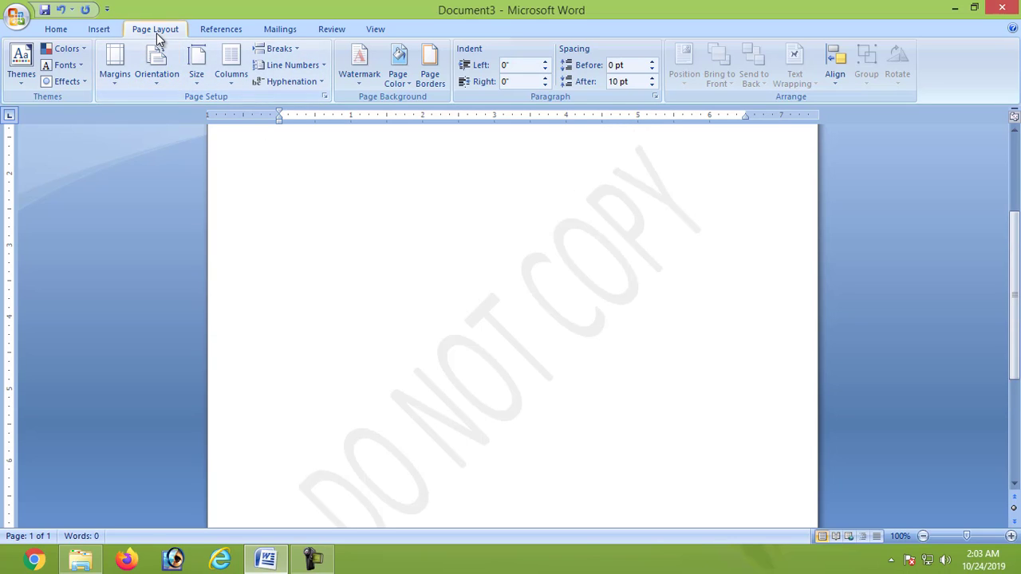
click(356, 88)
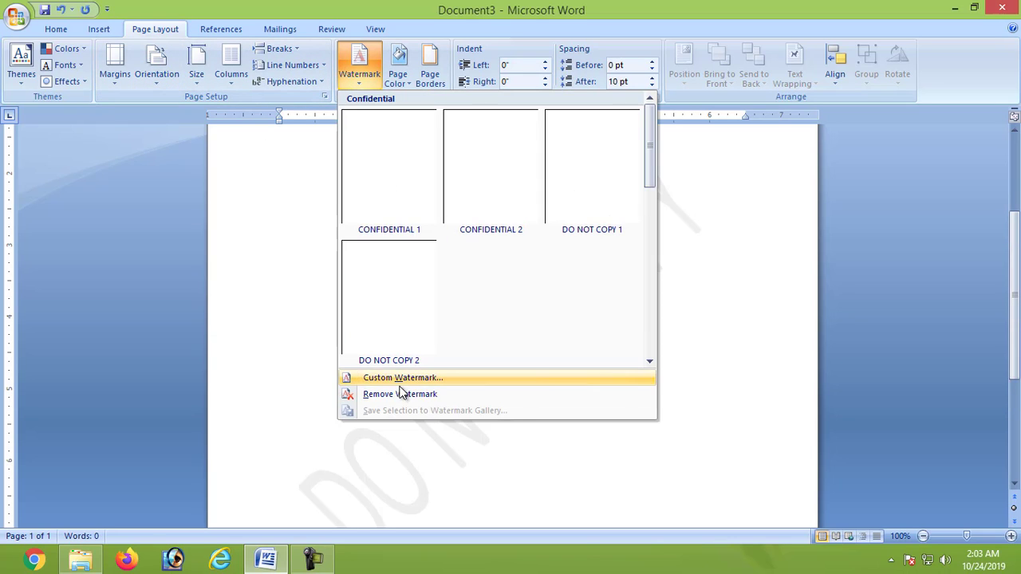
click(433, 381)
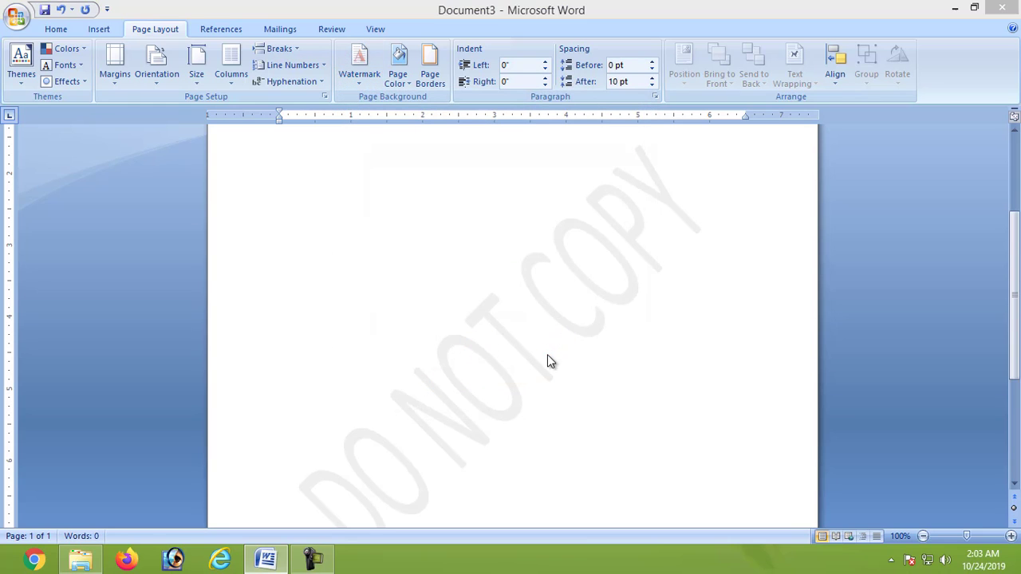
Set the custom text watermark to SOFTCARE COMPUTER in red and apply it
click(494, 276)
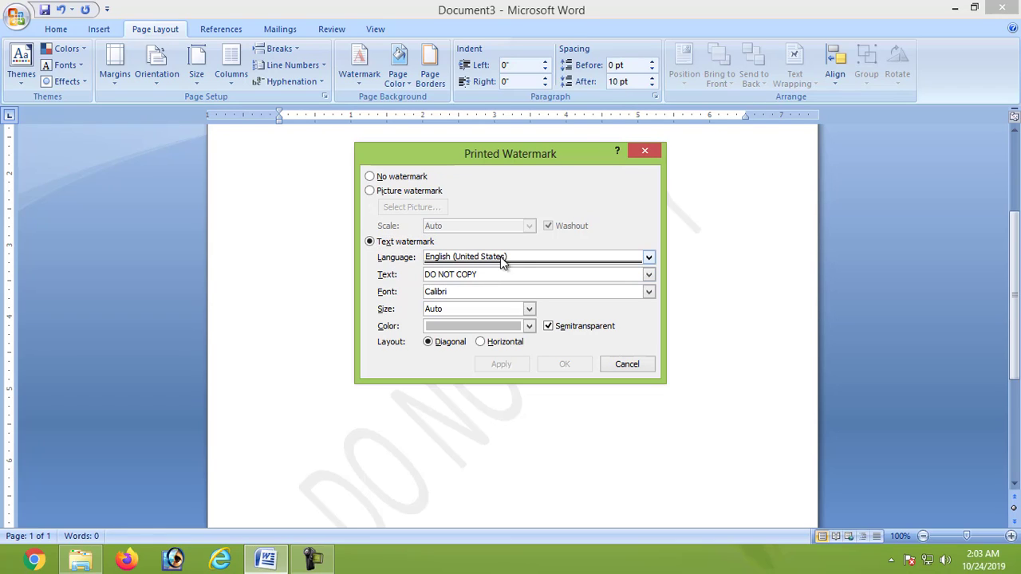
drag(487, 276, 450, 282)
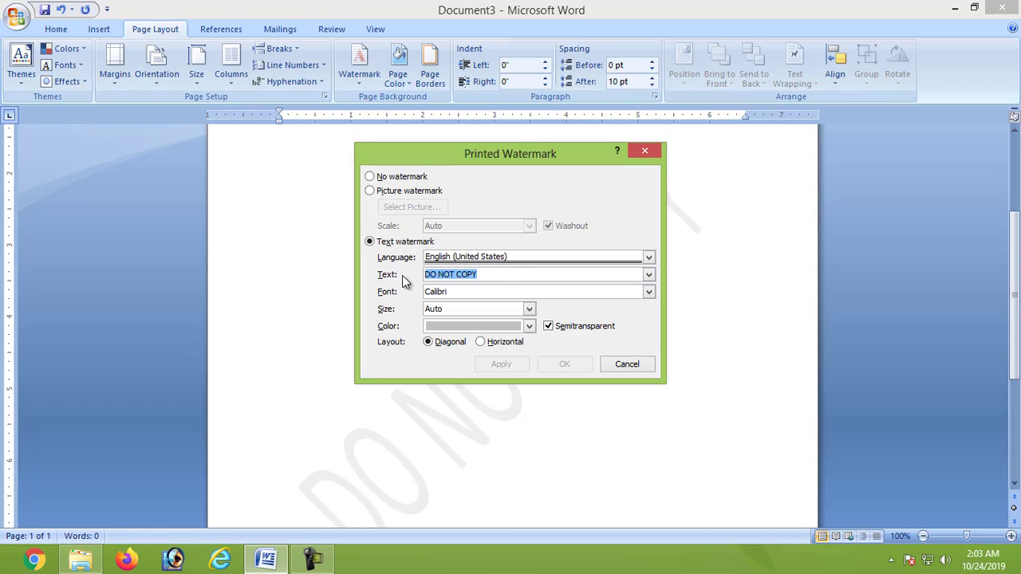
key(BackSpace)
text(SOFTCARE)
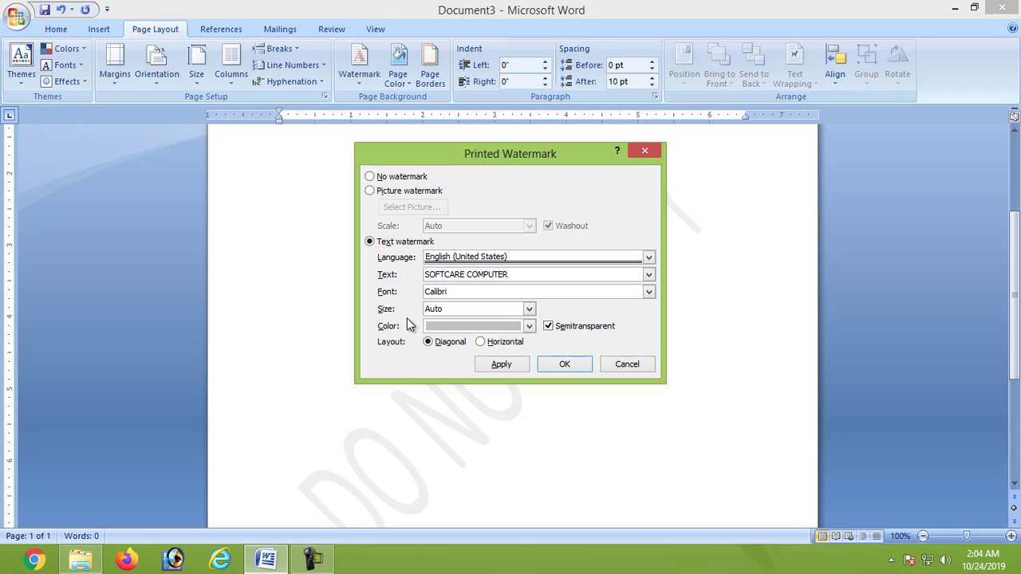
click(495, 326)
click(445, 454)
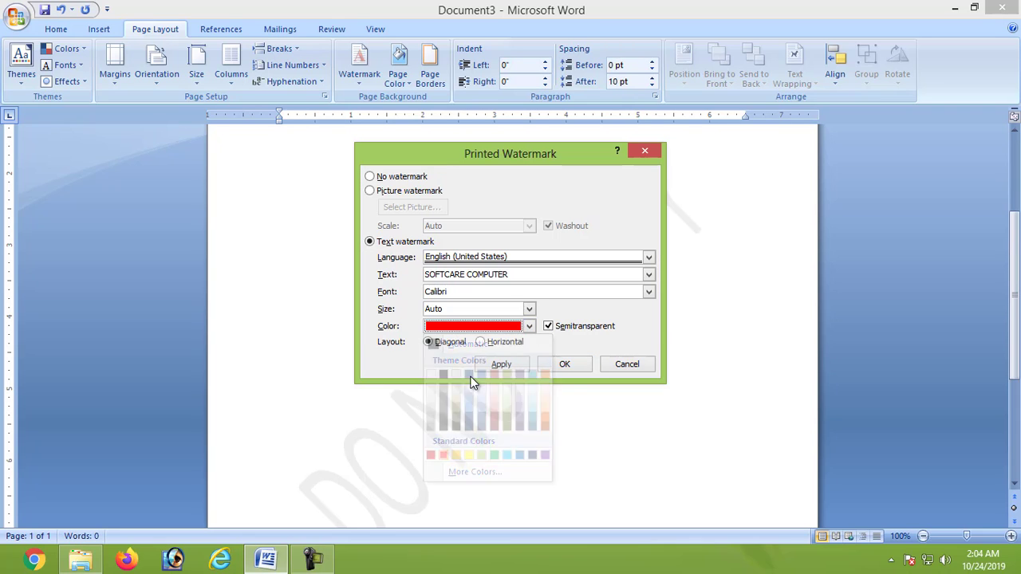
click(576, 367)
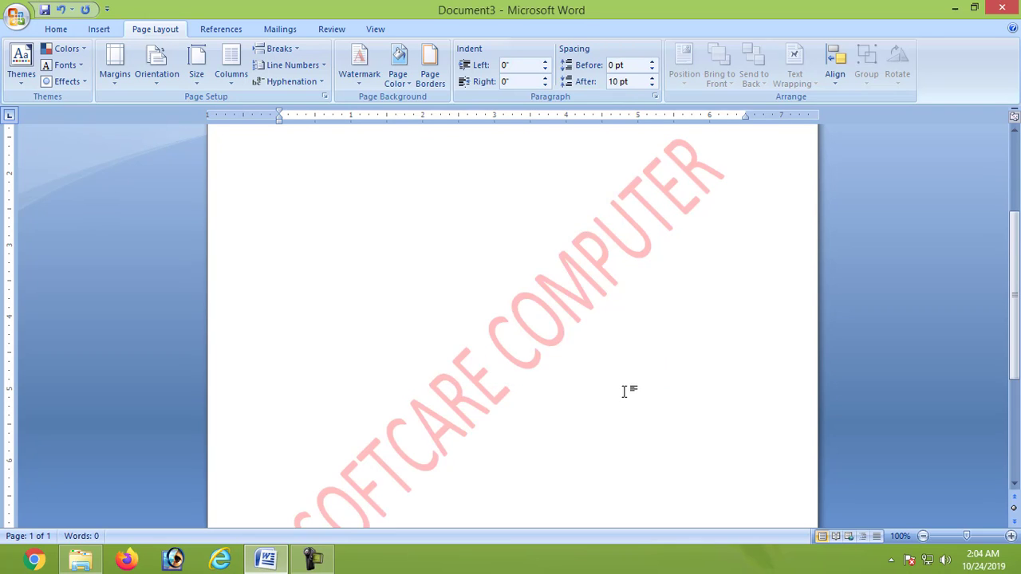
scroll(624, 395, down, 3)
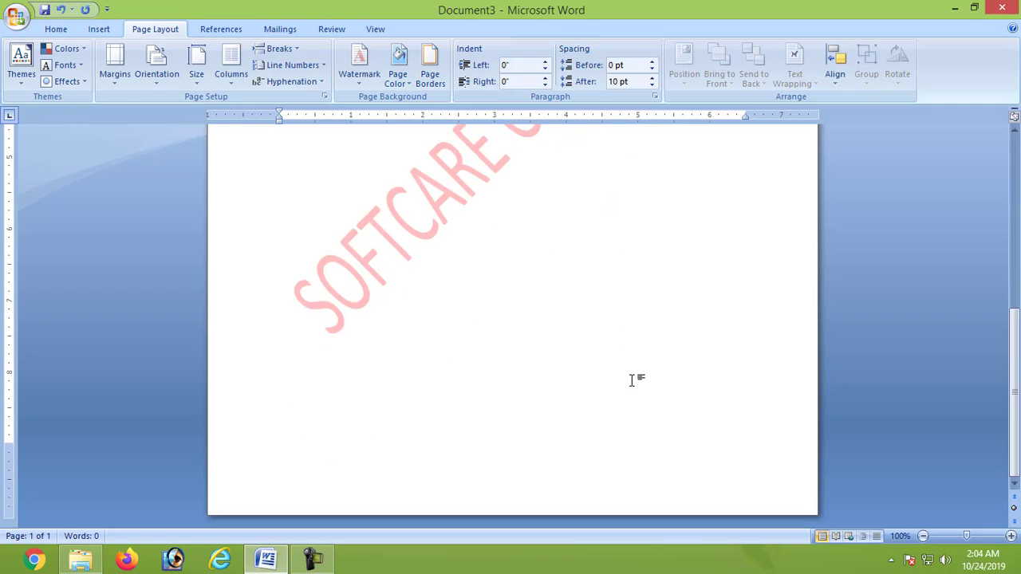
scroll(613, 414, up, 5)
scroll(507, 413, down, 1)
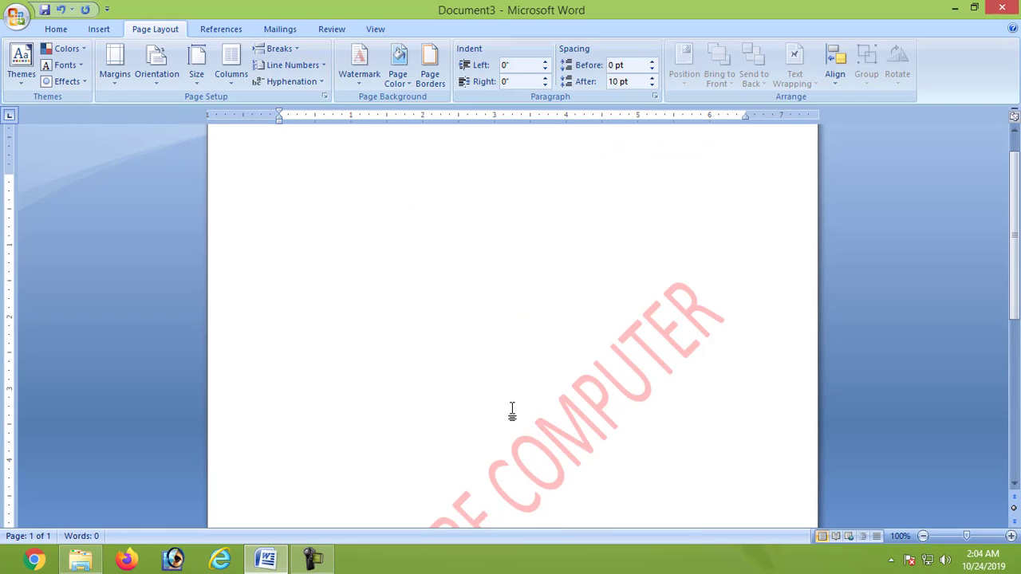
scroll(510, 412, down, 5)
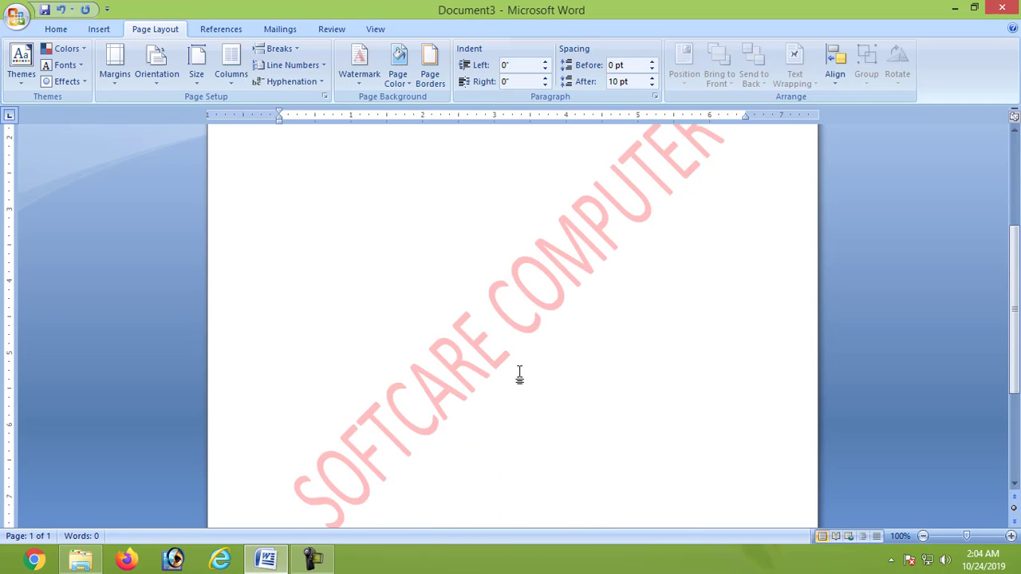
Remove the SOFTCARE COMPUTER watermark and choose a picture watermark in Custom Watermark
click(355, 73)
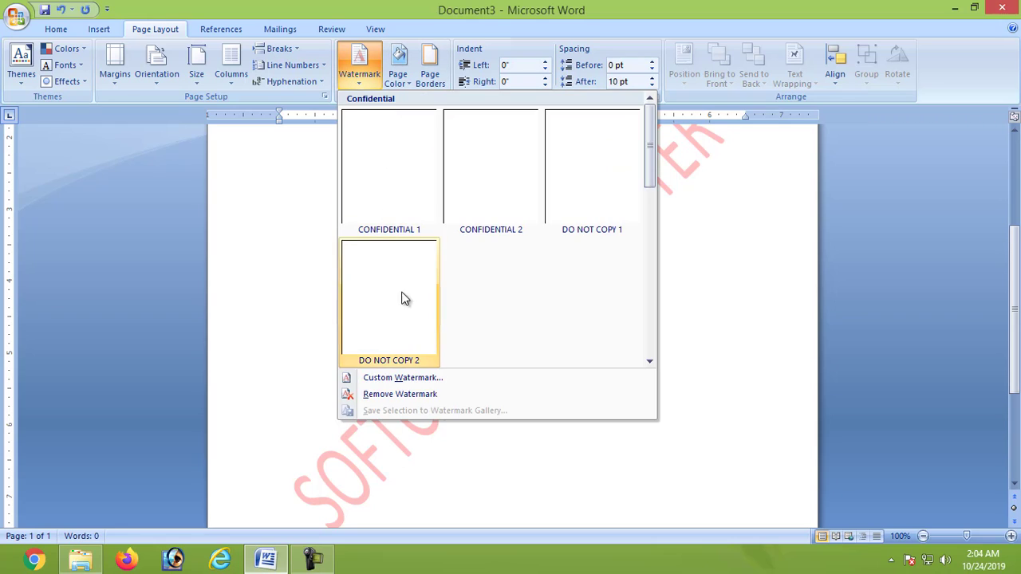
click(407, 395)
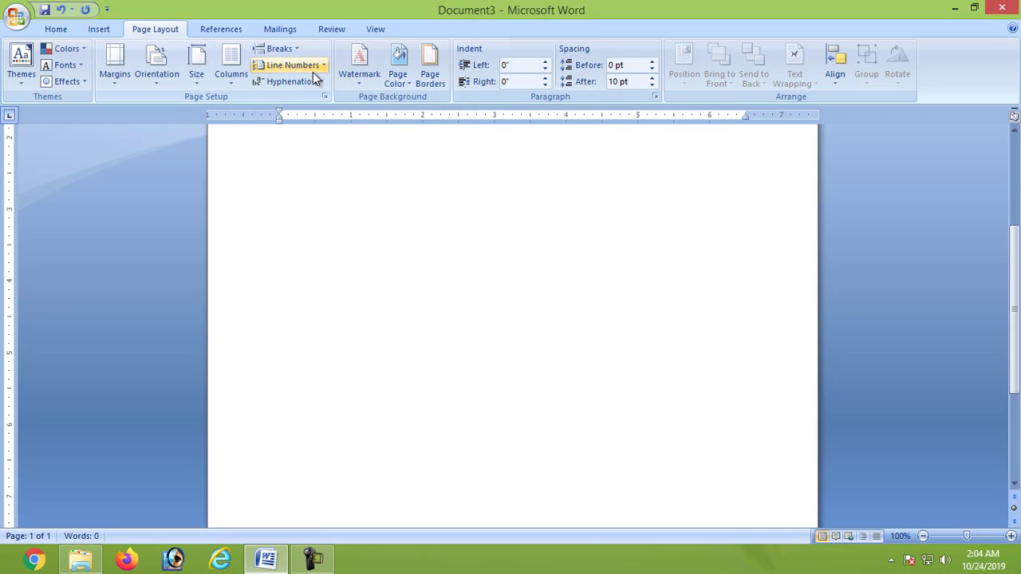
click(371, 76)
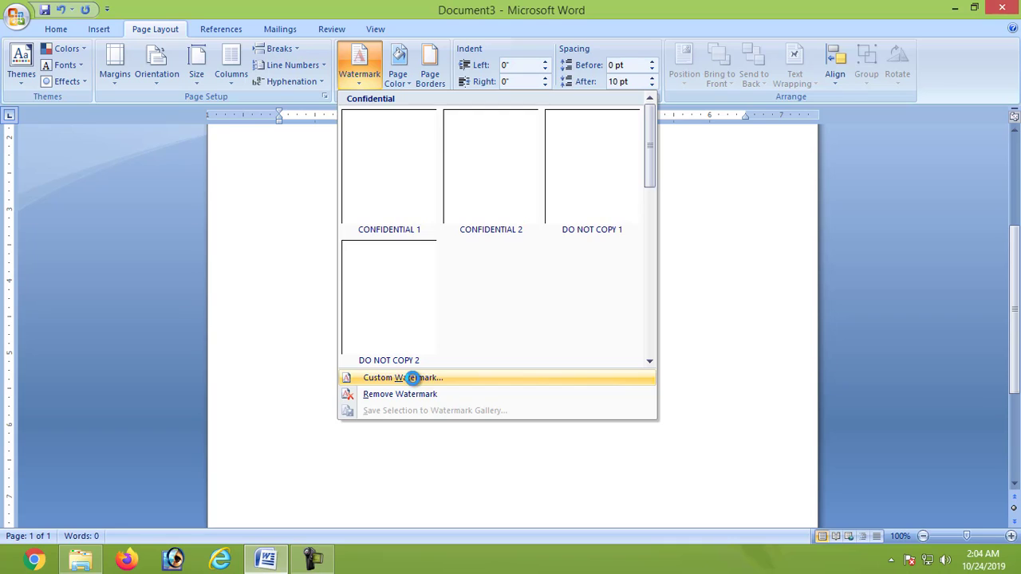
click(413, 378)
click(380, 192)
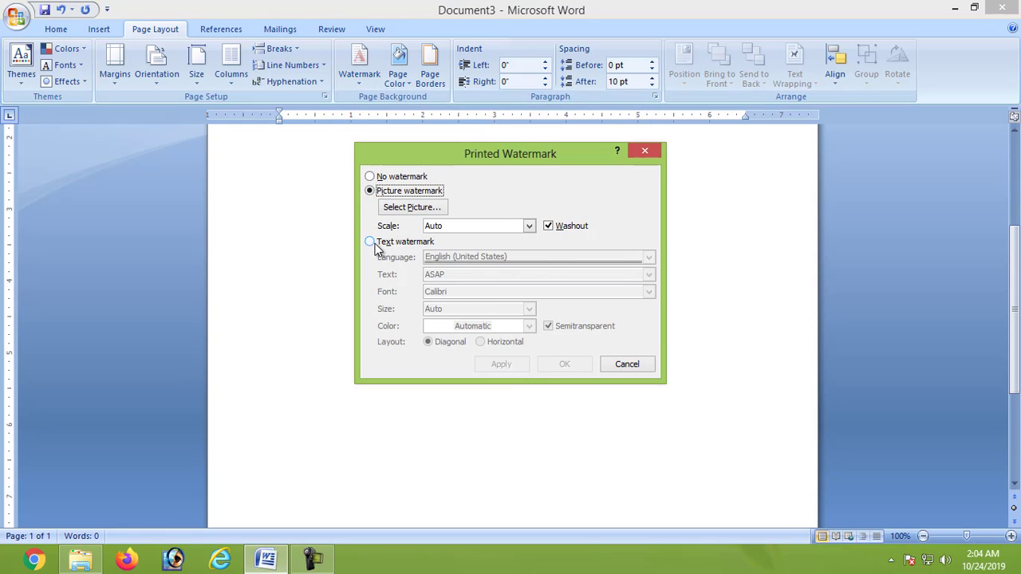
Use the WhatsApp photo taken at 1.26.03 PM as a faded watermark
click(412, 209)
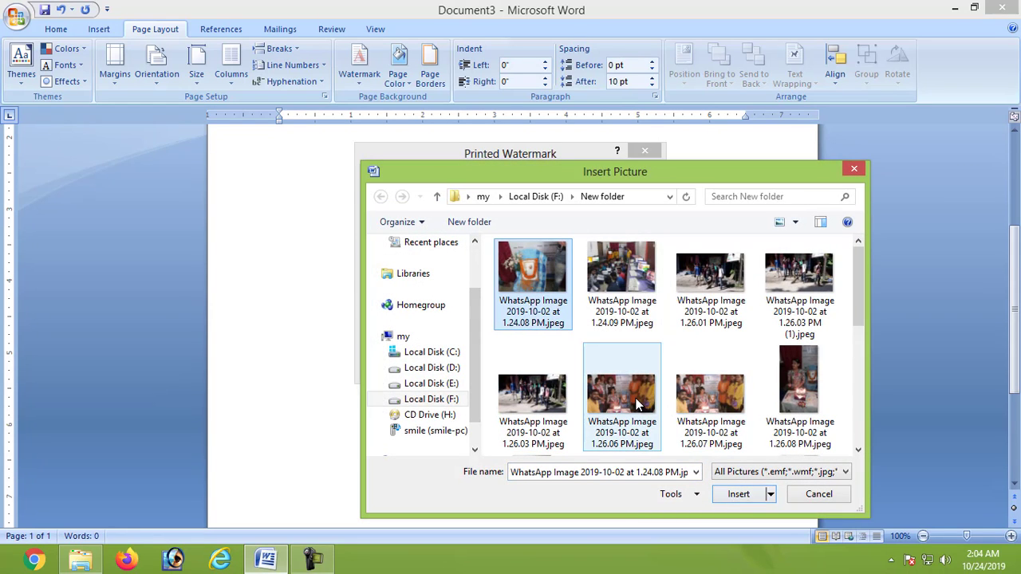
click(533, 394)
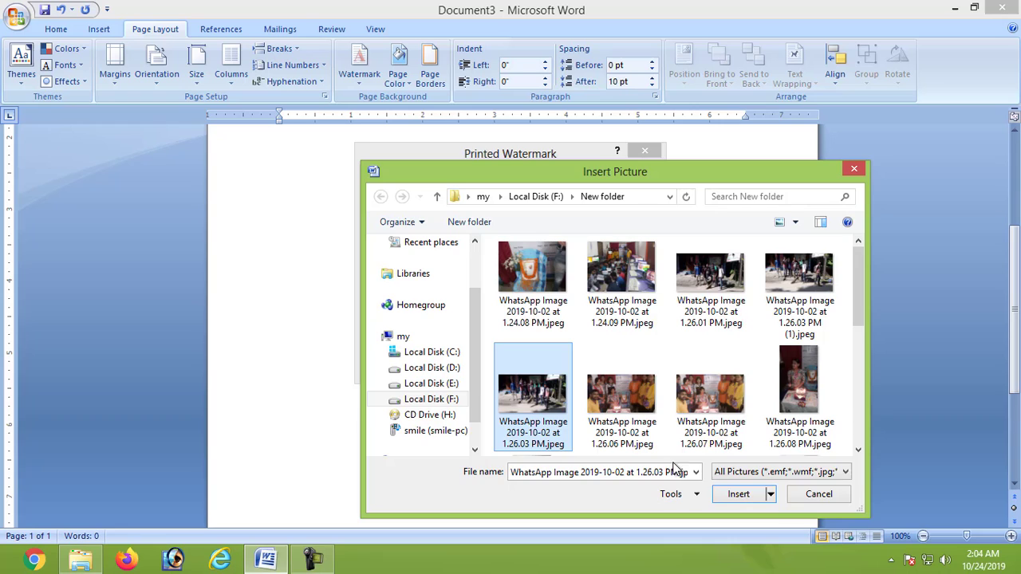
click(739, 494)
click(553, 366)
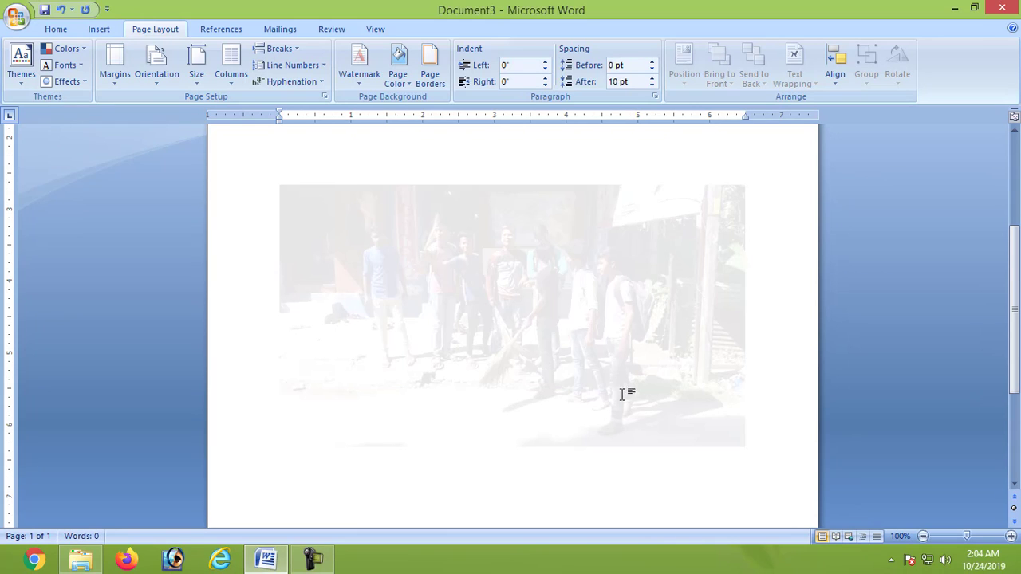
scroll(614, 265, down, 2)
scroll(551, 292, up, 5)
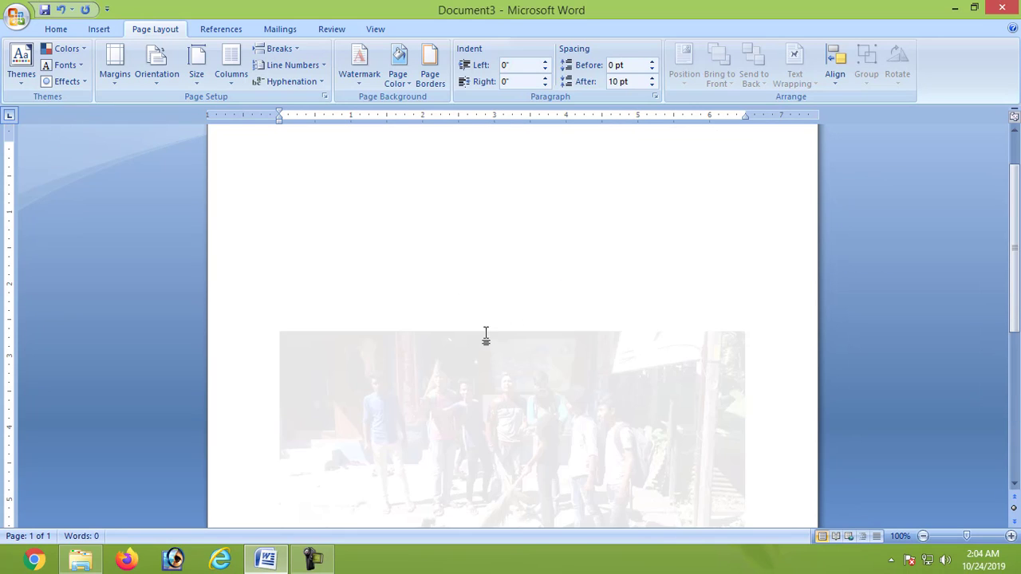
scroll(519, 387, down, 3)
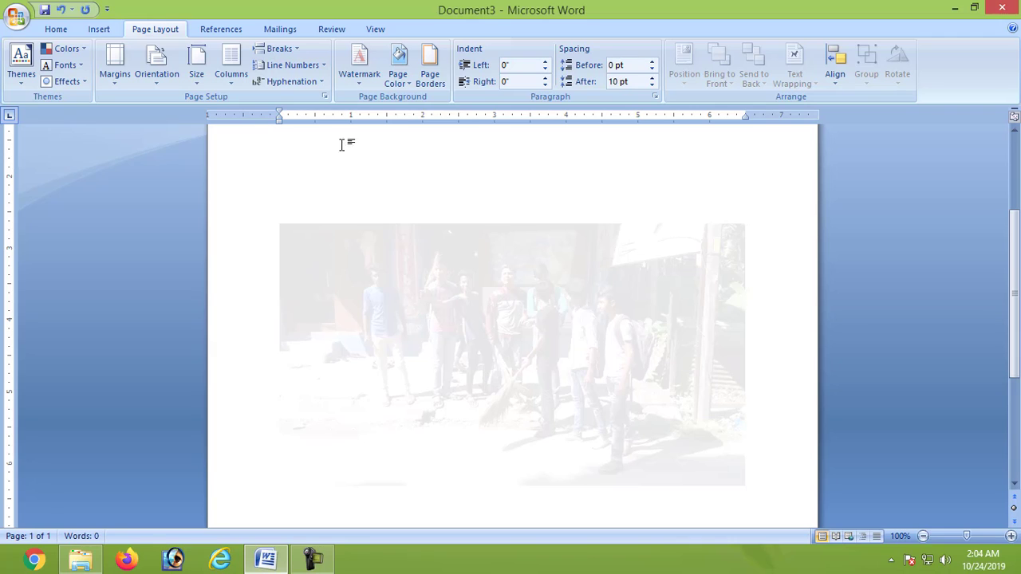
Remove the photo watermark and open the Custom Watermark settings
click(367, 92)
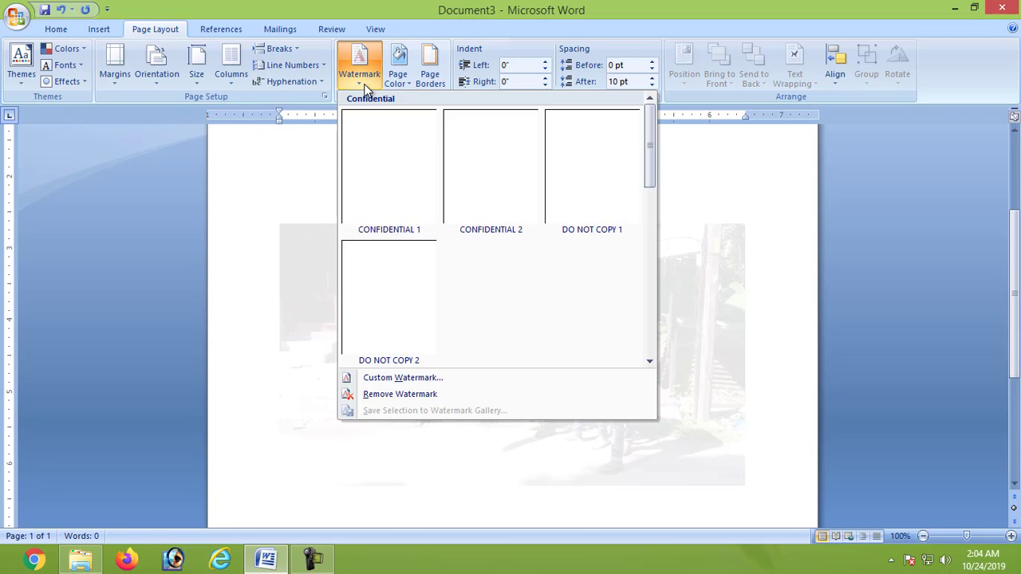
click(409, 397)
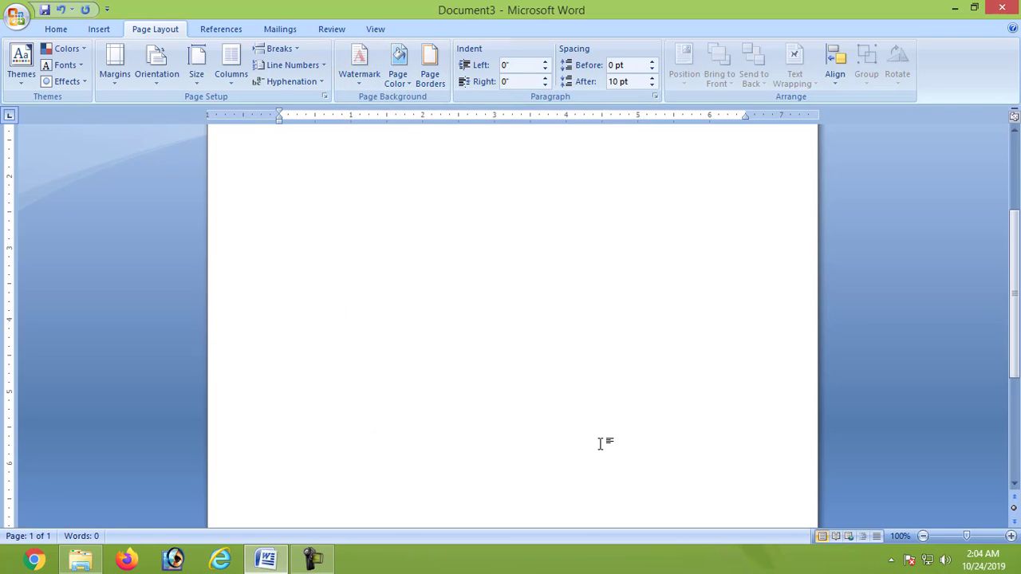
click(351, 76)
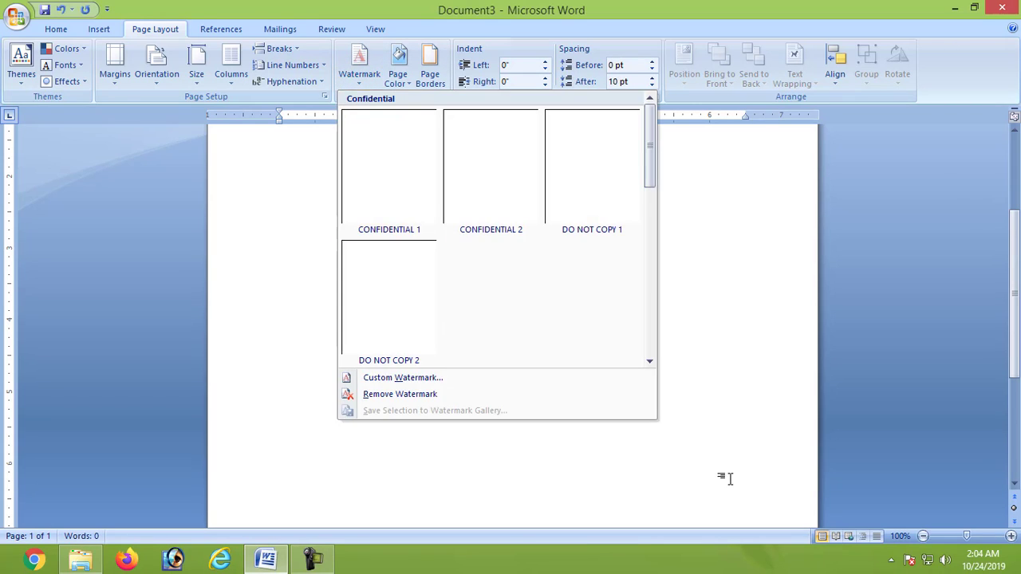
click(491, 348)
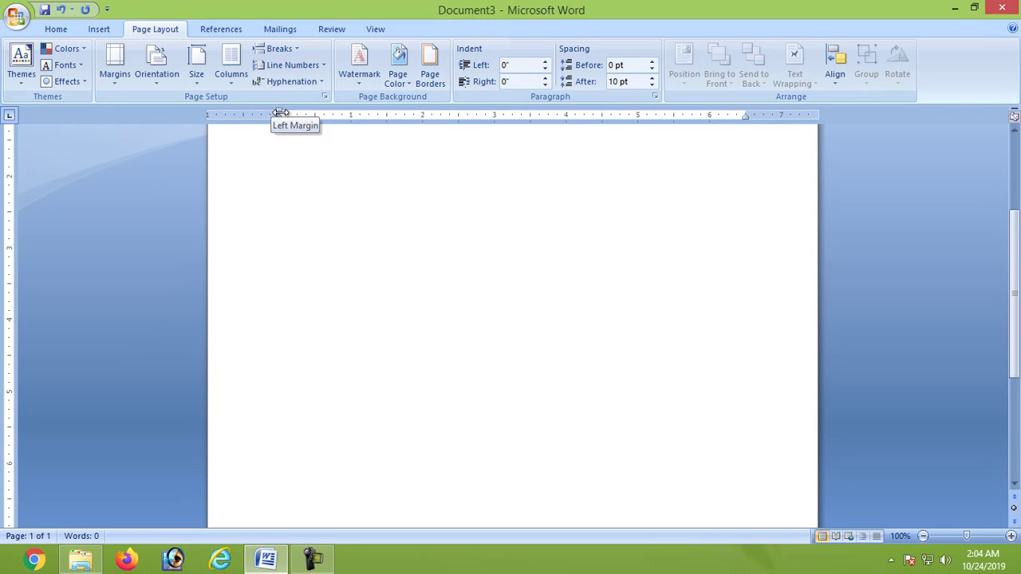
click(356, 80)
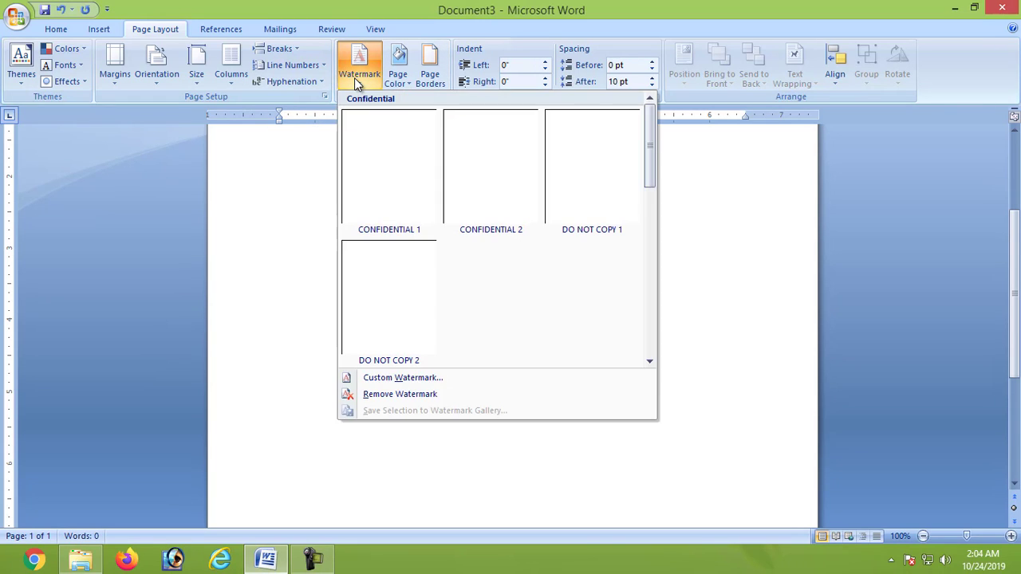
click(425, 380)
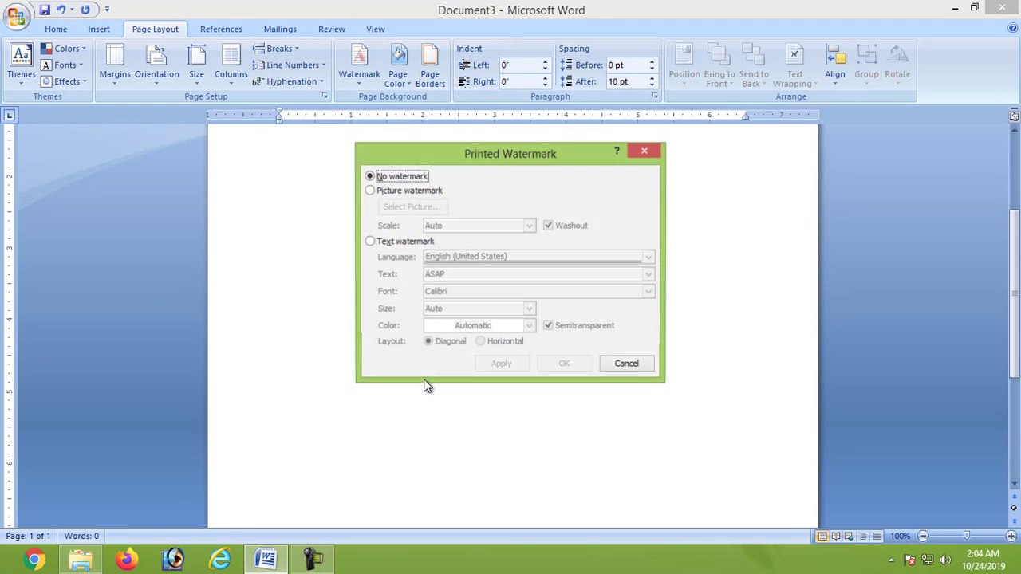
Switch to a text watermark and replace ASAP with SOFTCARE COMPUTER
click(371, 242)
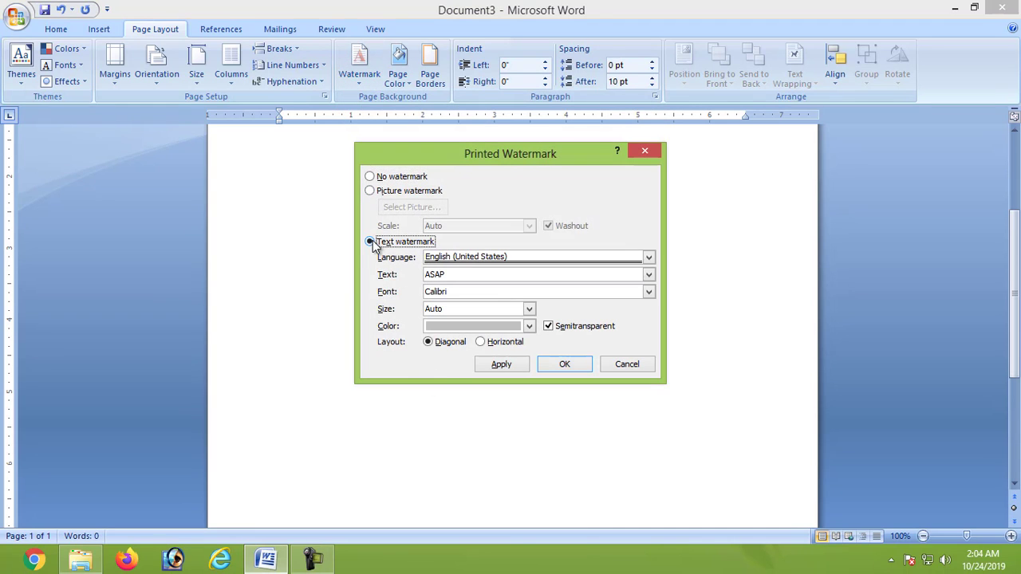
double_click(435, 274)
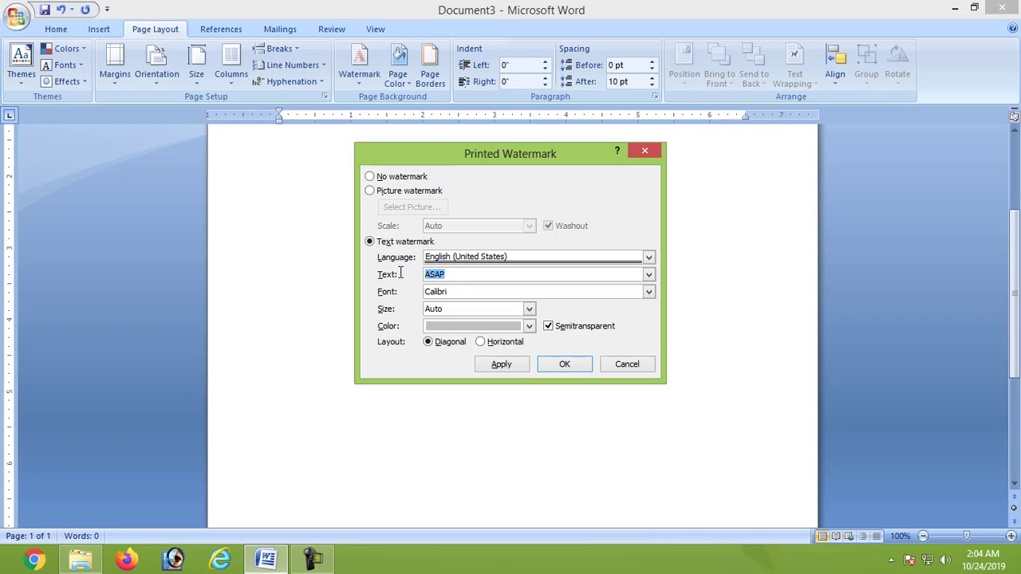
key(BackSpace)
text(SOFT)
text(CARE C)
text(OMPUTER)
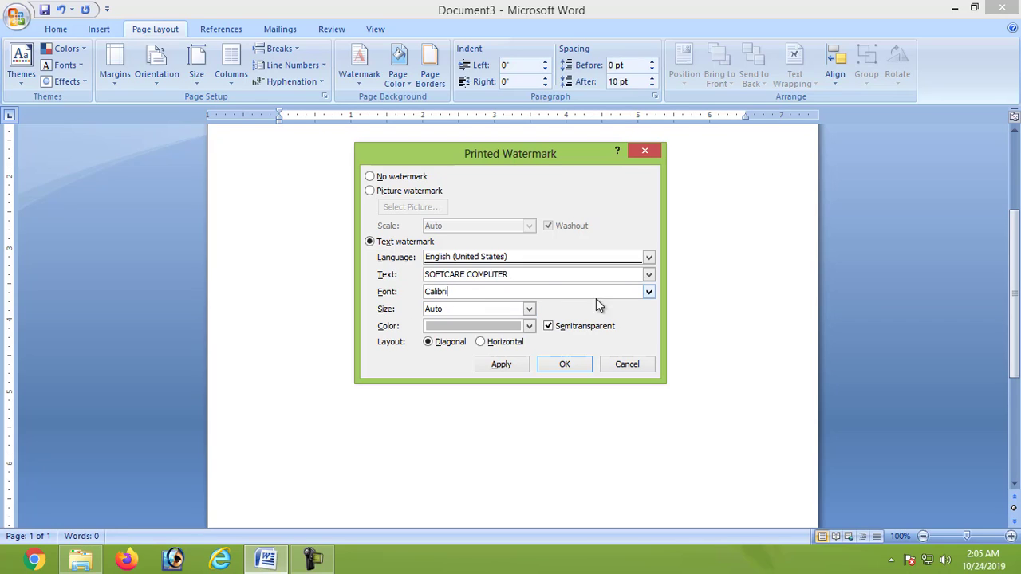
Make the watermark Calligrapher, red, size 54, horizontal, and apply it
click(648, 292)
click(498, 331)
click(529, 325)
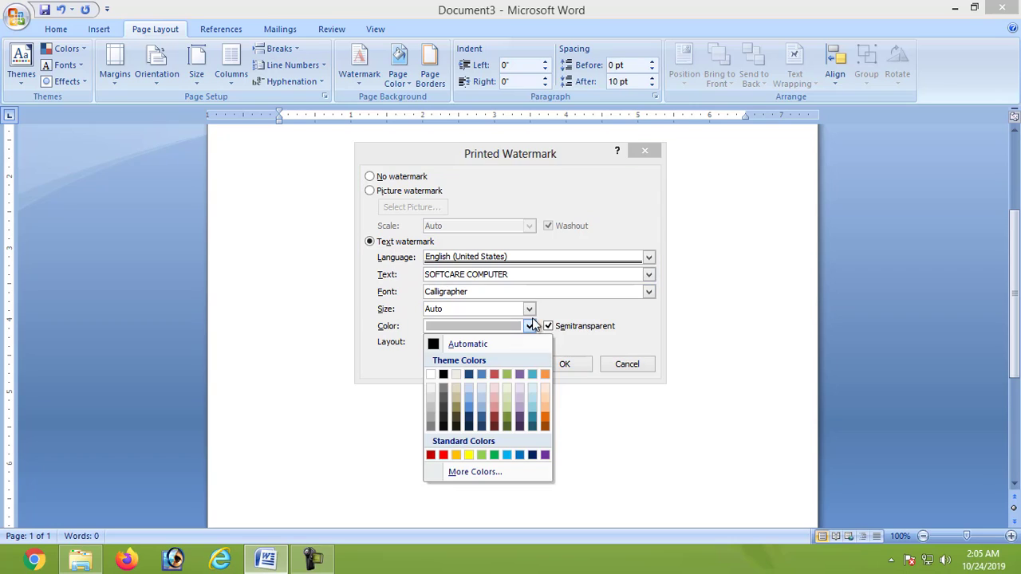
click(444, 455)
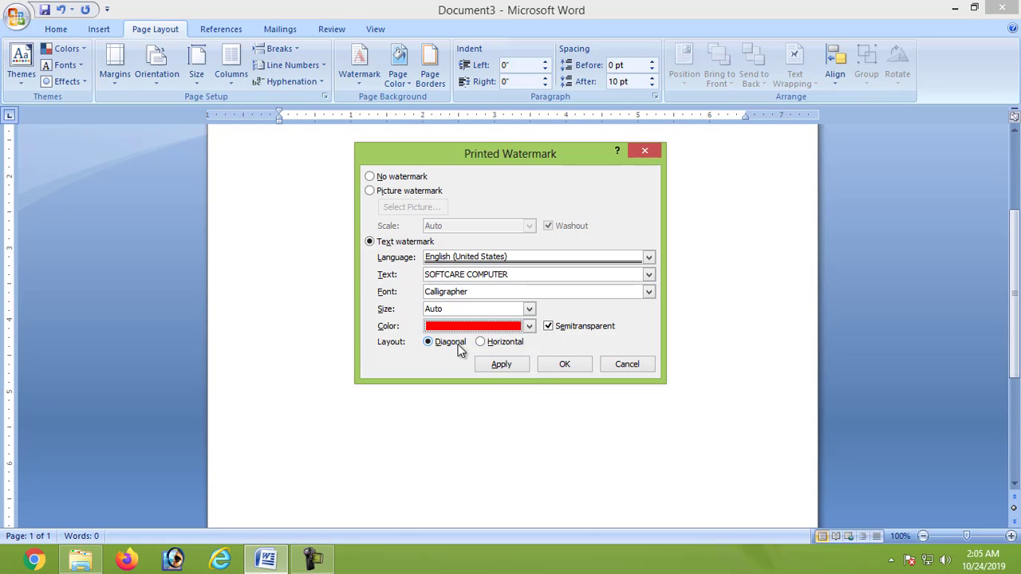
click(529, 309)
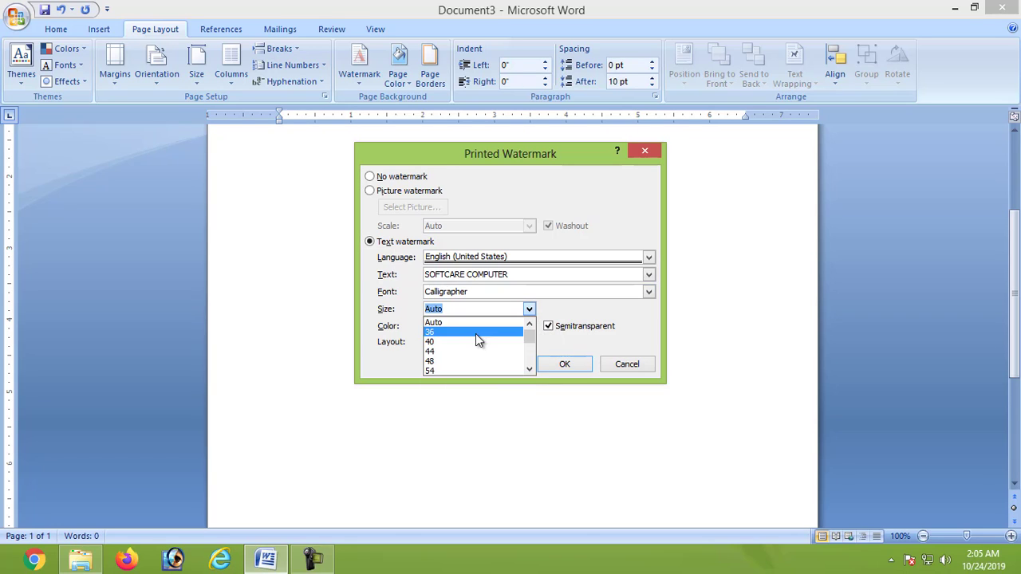
click(446, 368)
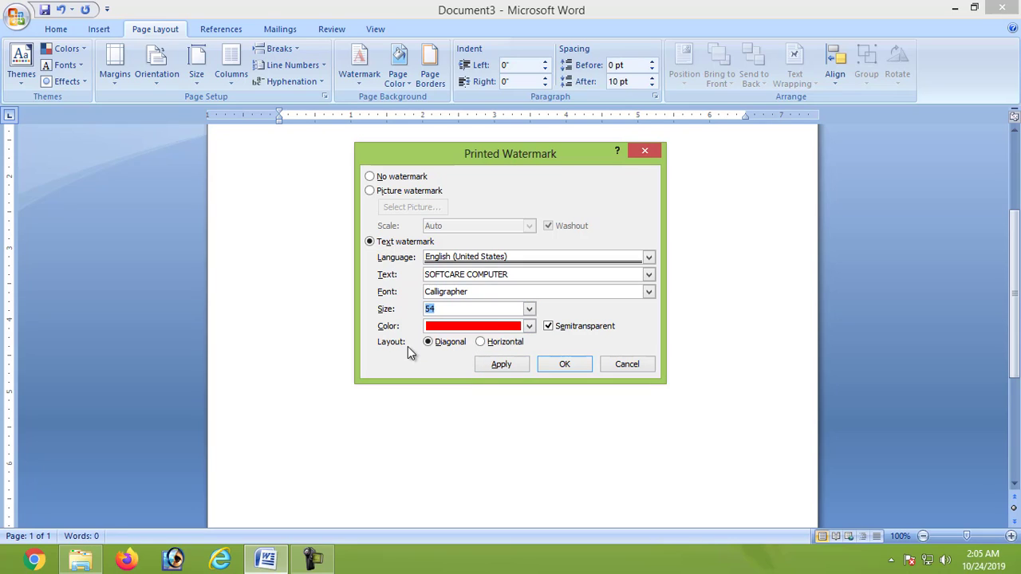
click(480, 343)
click(572, 364)
scroll(661, 424, down, 3)
Leave the page uncoloured at first, then reopen the Page Color palette
scroll(504, 388, up, 4)
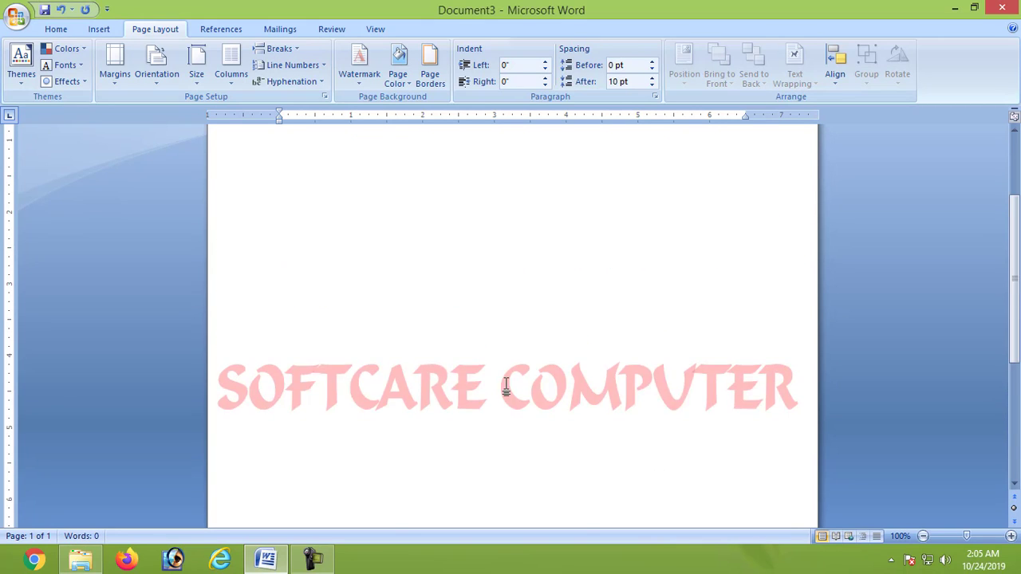
scroll(656, 445, down, 2)
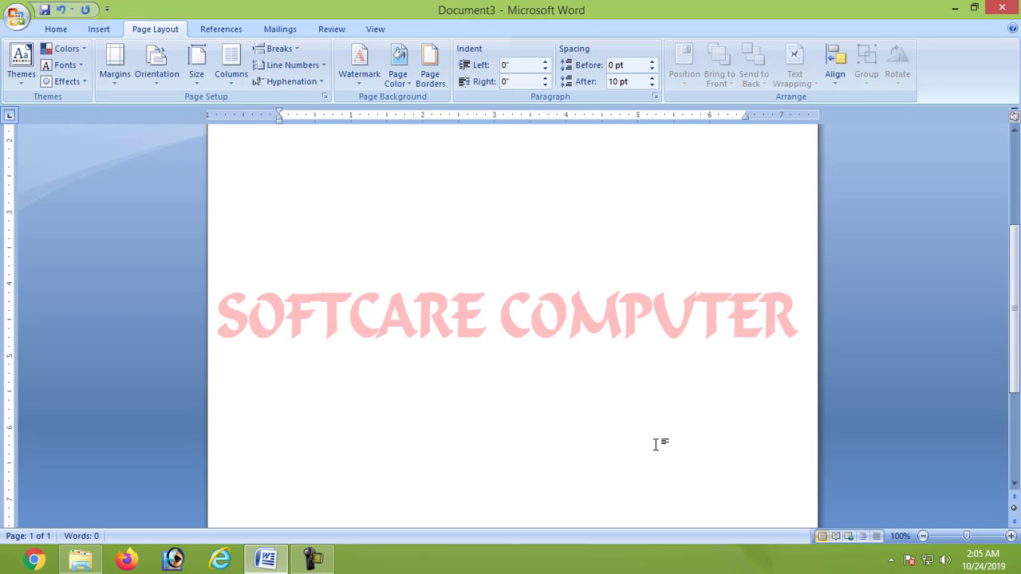
scroll(656, 445, down, 4)
scroll(608, 449, up, 3)
scroll(487, 372, up, 5)
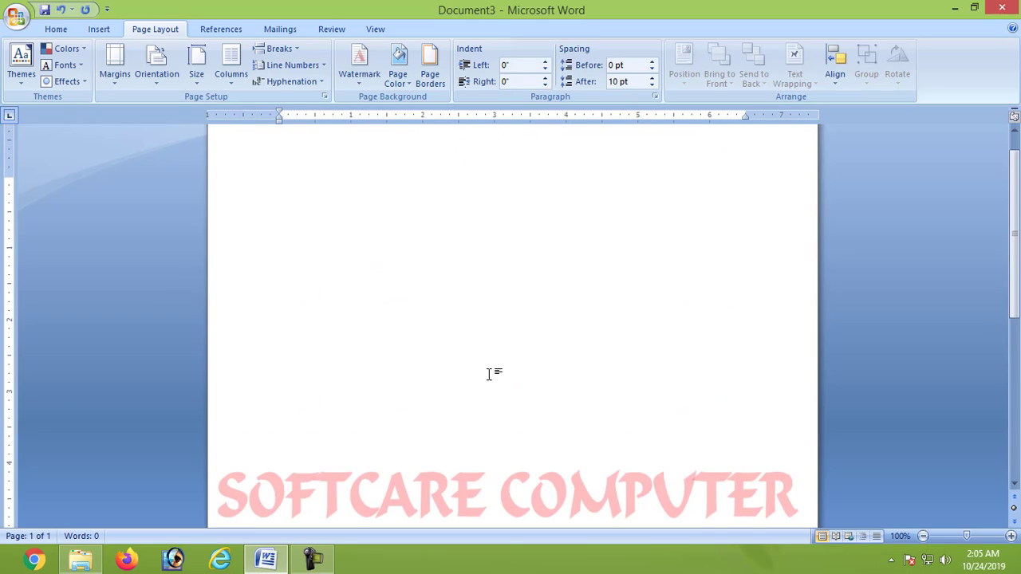
scroll(474, 370, up, 1)
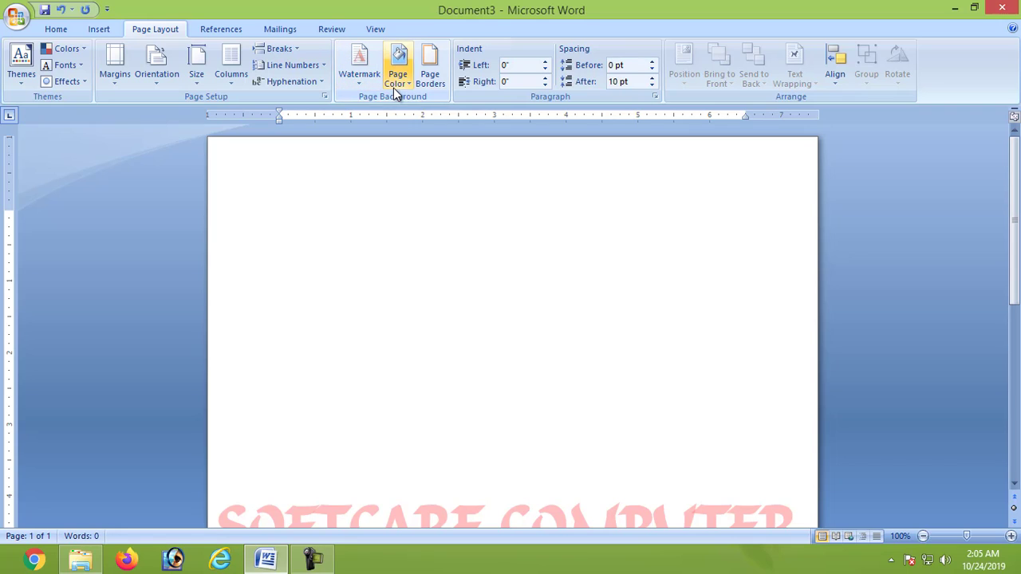
click(360, 73)
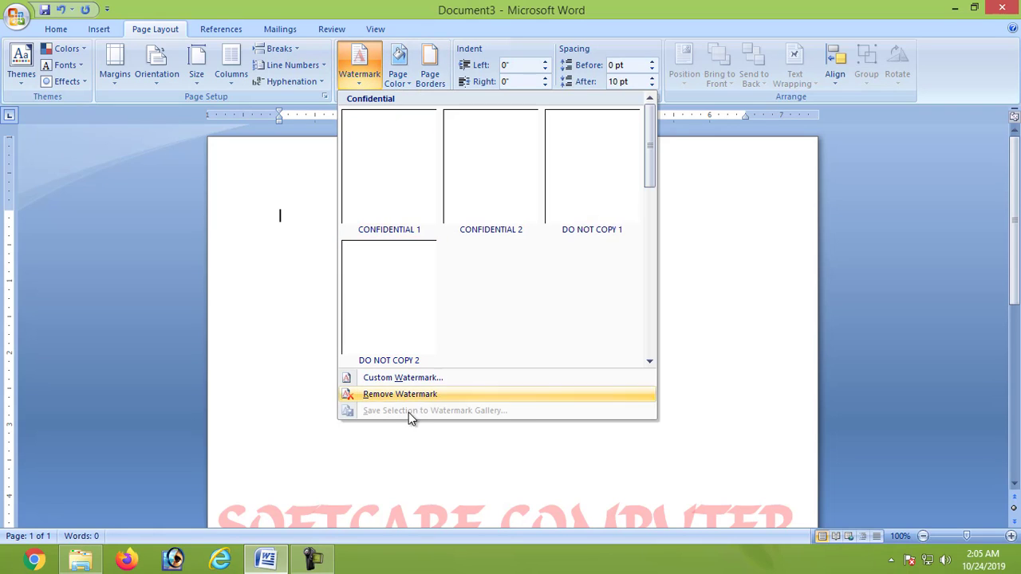
click(405, 80)
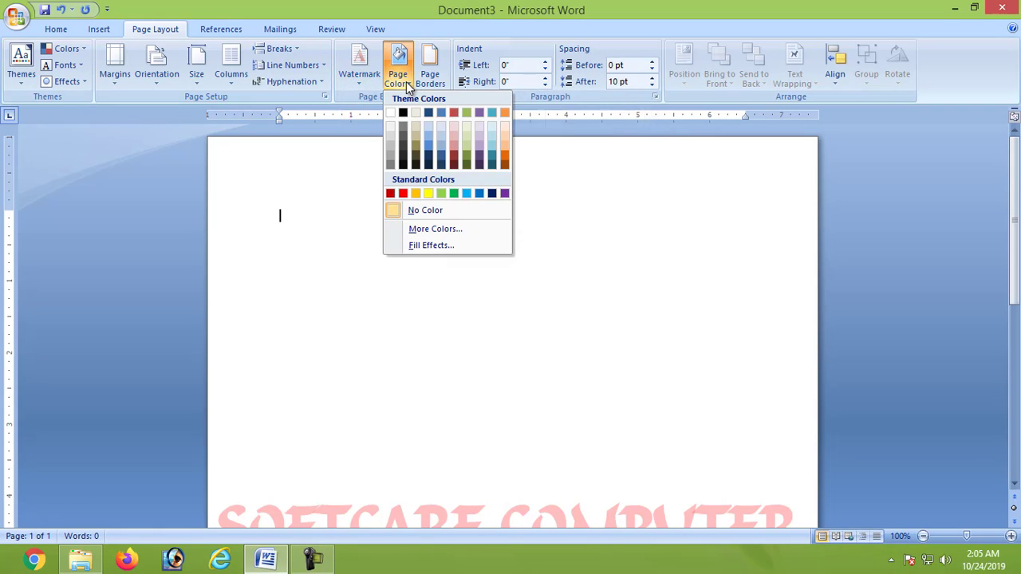
click(447, 212)
scroll(593, 404, down, 4)
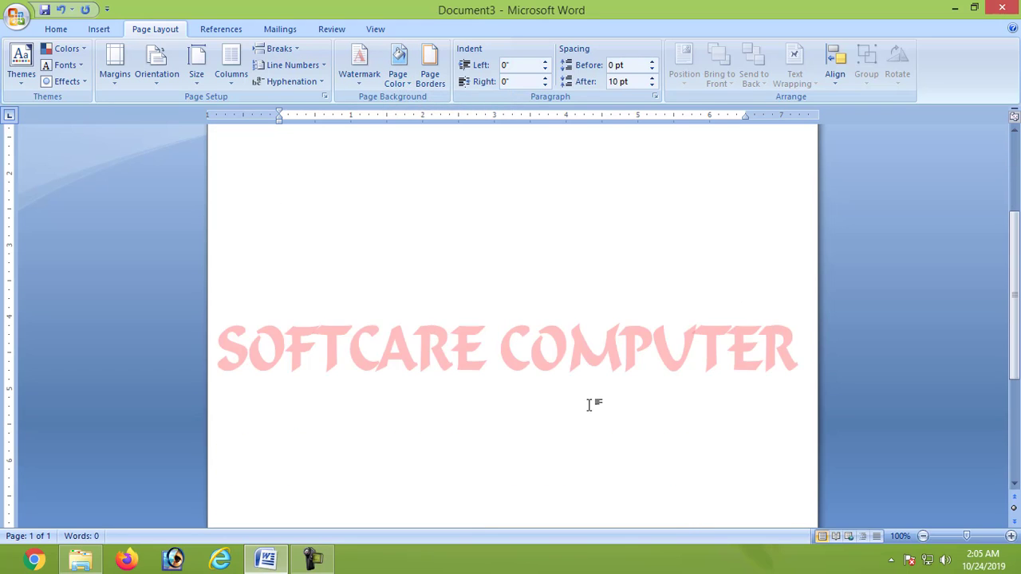
scroll(524, 416, up, 2)
scroll(524, 417, up, 2)
click(403, 80)
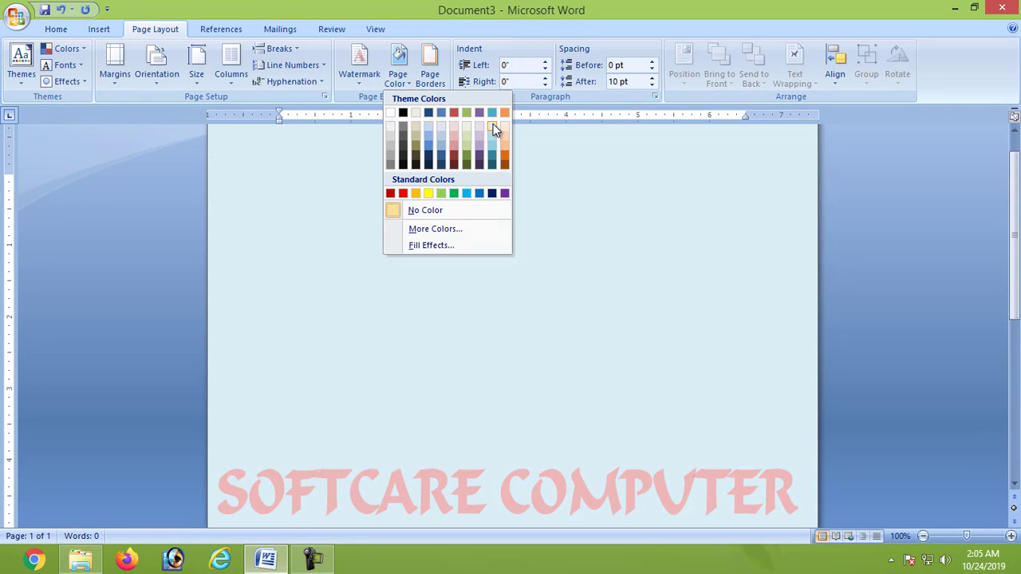
Apply a pale blue page background
click(492, 125)
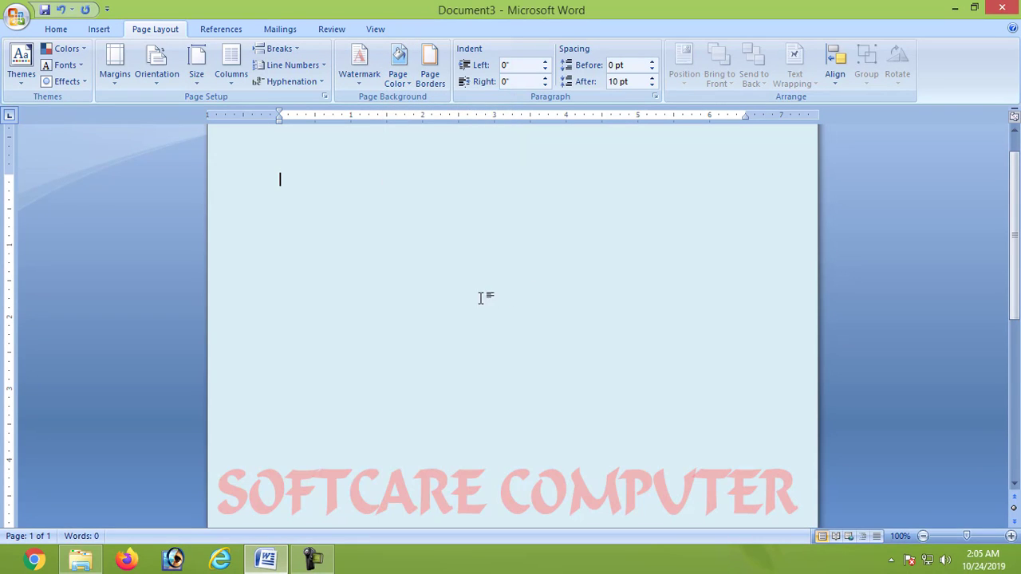
scroll(451, 304, down, 3)
scroll(437, 280, up, 3)
text(COMPUTER CENTRE)
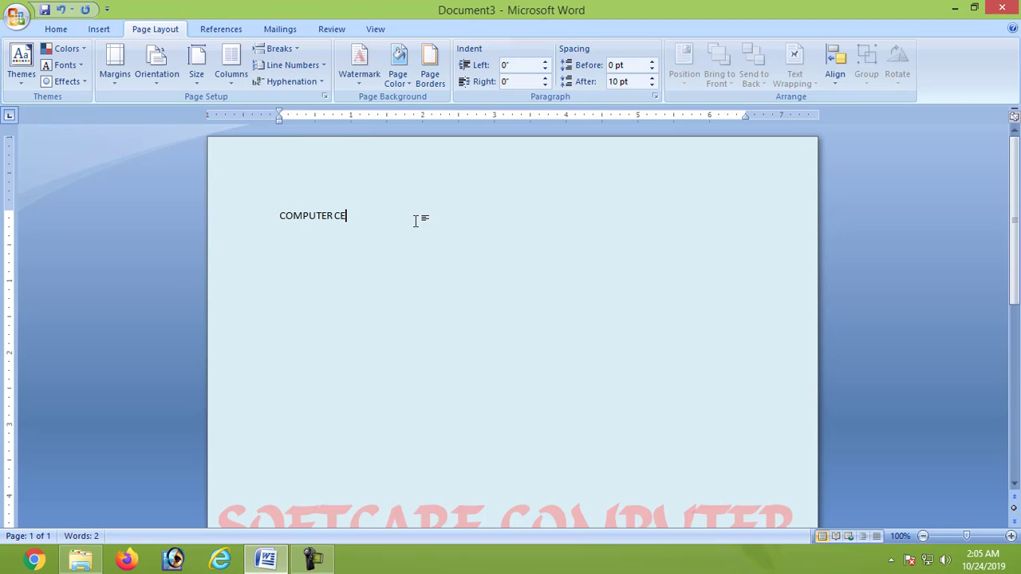
Type COMPUTER CENTRE and WESTBENAL on two separate lines
key(Return)
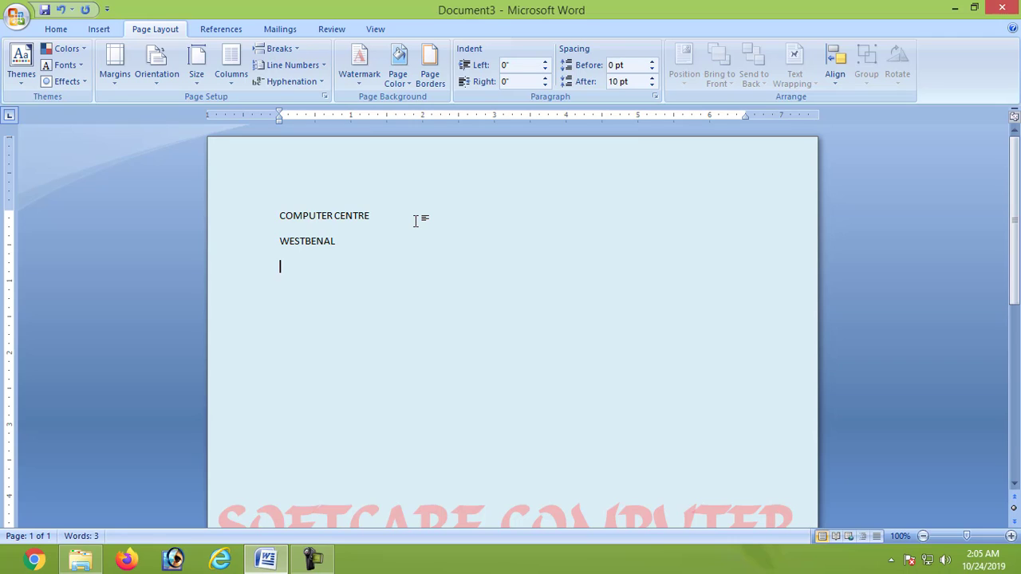
click(436, 216)
click(398, 76)
key(Escape)
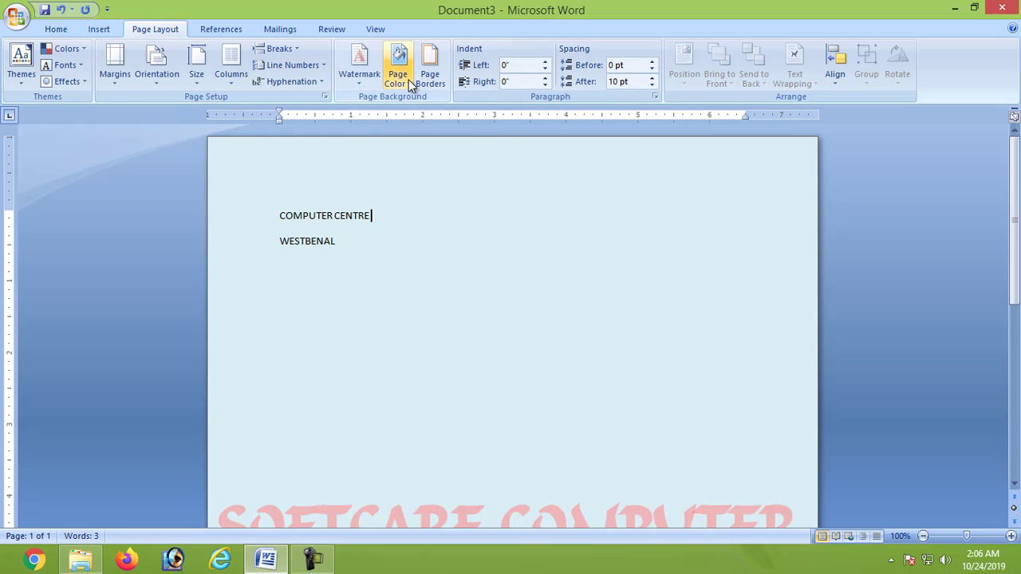
Change the page background to a peach light orange colour
click(407, 79)
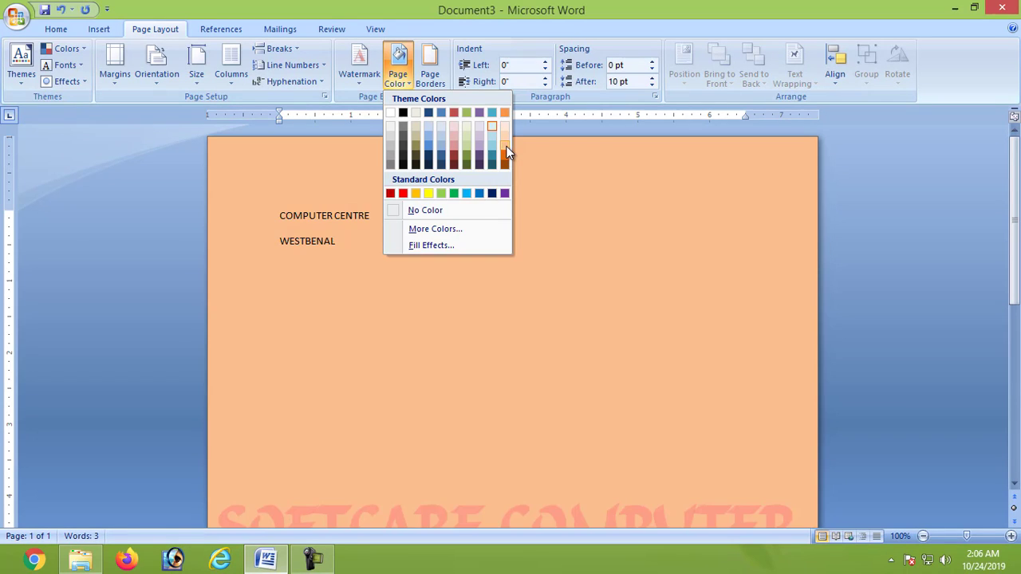
click(502, 145)
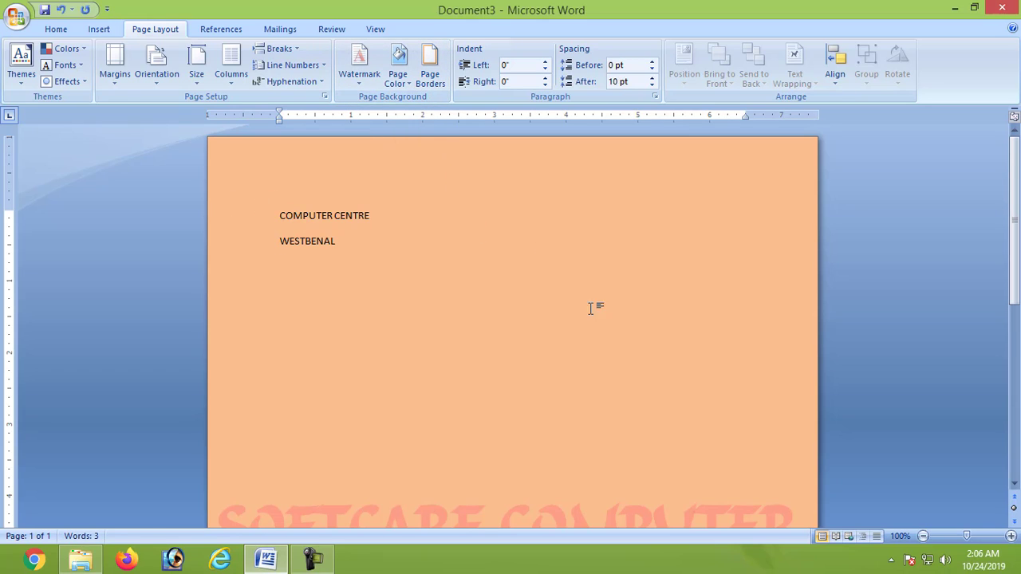
scroll(315, 271, down, 2)
scroll(312, 258, up, 2)
Frame the page with a red 3 pt double-line box border
click(428, 70)
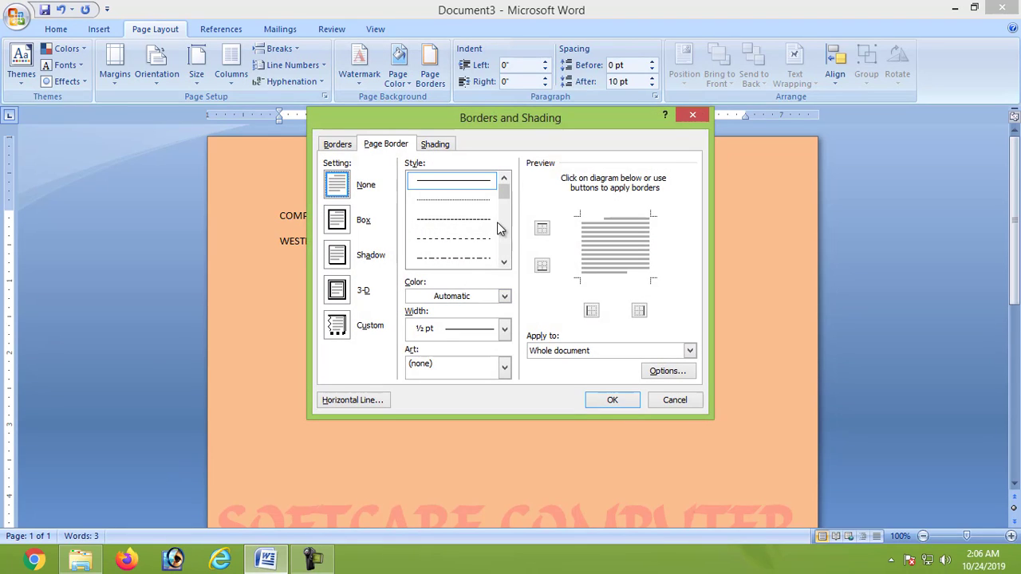
click(338, 144)
click(386, 144)
drag(503, 193, 509, 221)
click(465, 206)
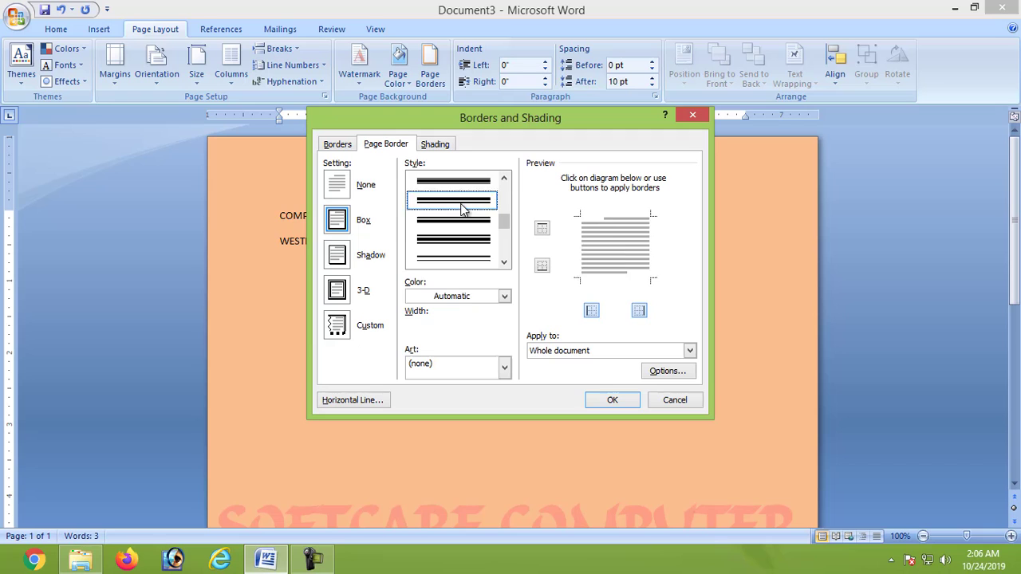
click(503, 297)
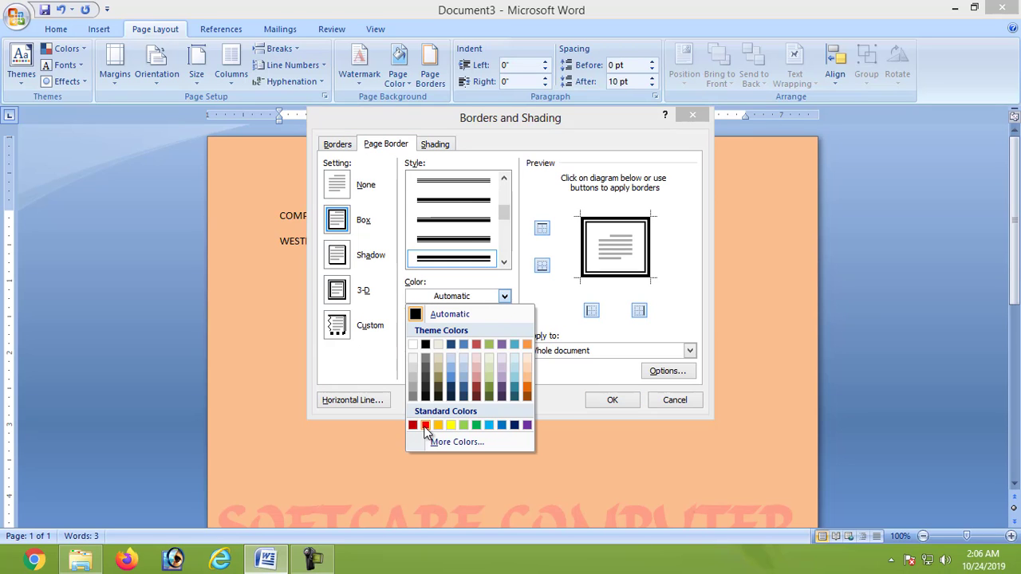
click(425, 425)
click(591, 405)
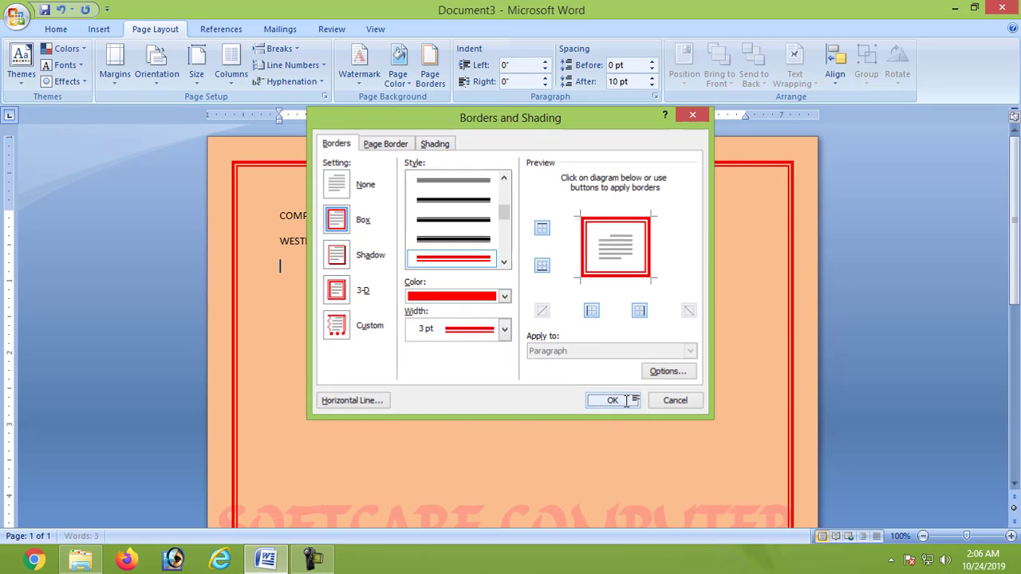
scroll(732, 285, down, 2)
scroll(750, 385, down, 4)
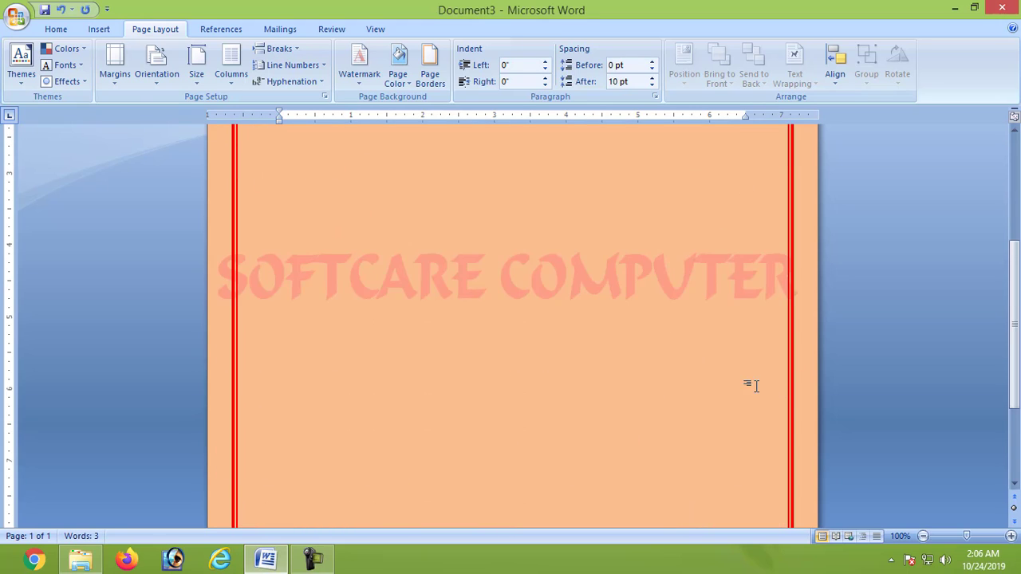
scroll(745, 423, down, 3)
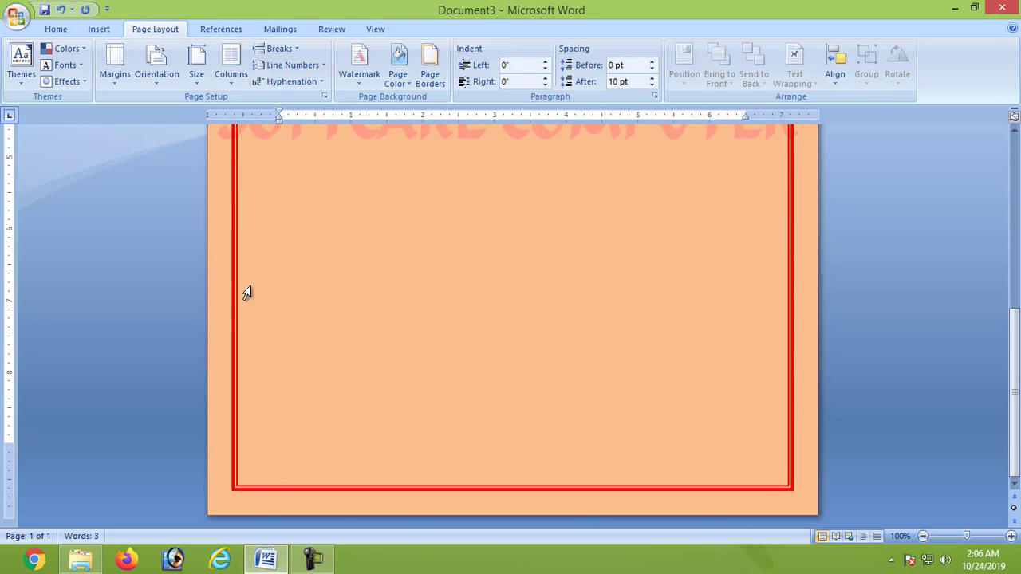
scroll(365, 224, up, 2)
scroll(364, 226, up, 3)
scroll(335, 239, up, 3)
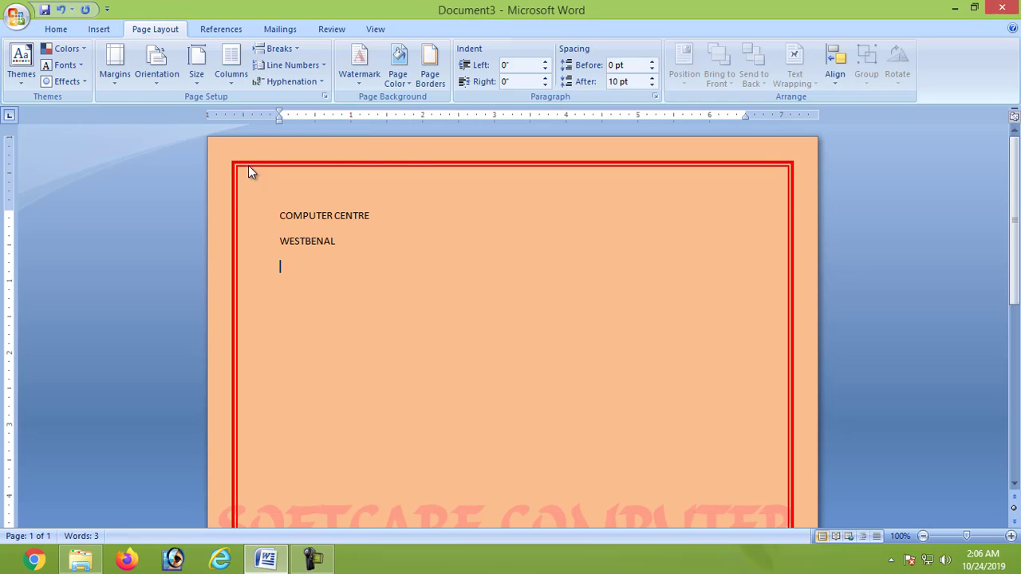
Try a wavy line style for the page border
click(430, 64)
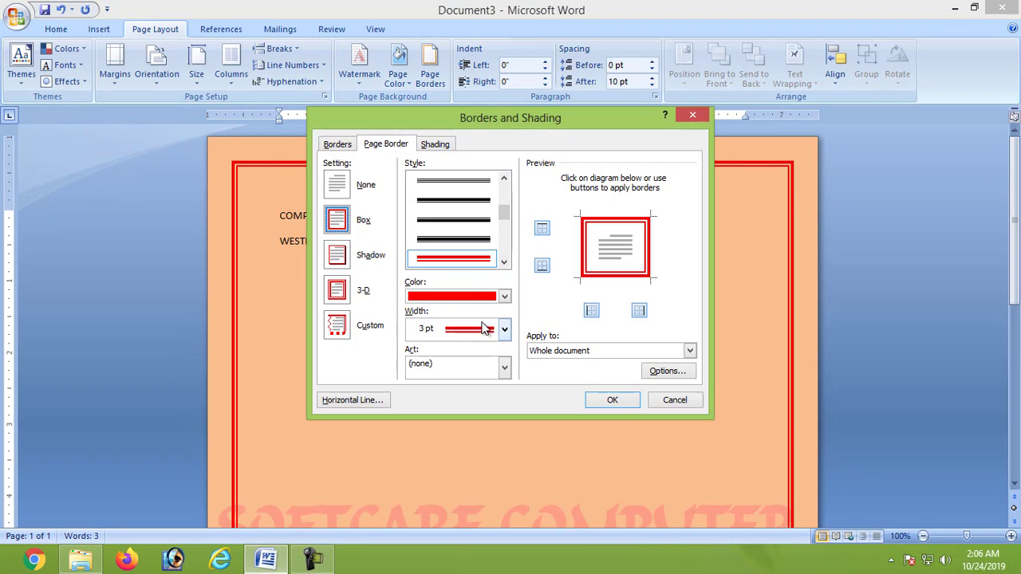
scroll(502, 234, down, 1)
scroll(502, 234, down, 1)
scroll(502, 234, down, 1)
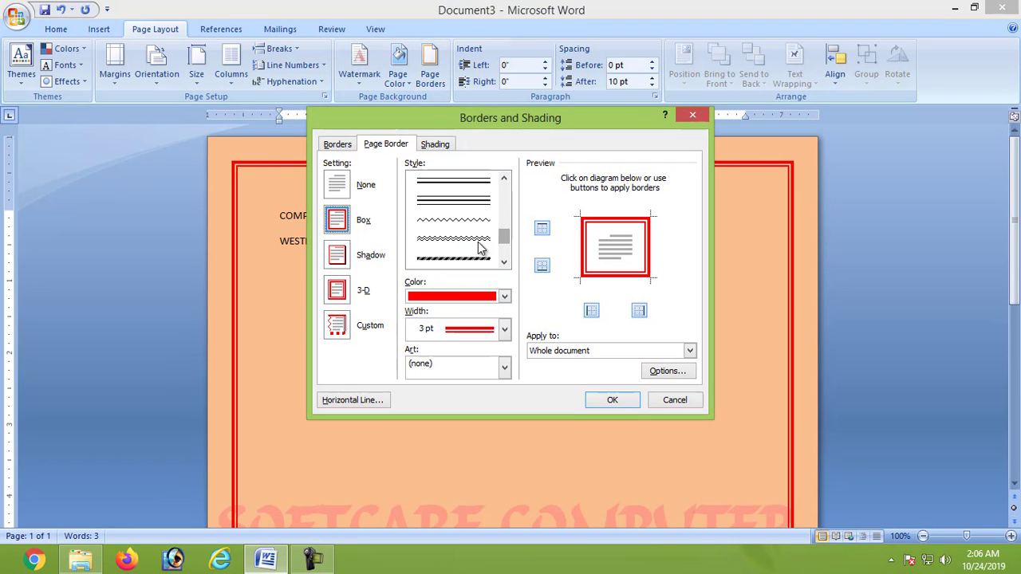
click(492, 258)
click(612, 400)
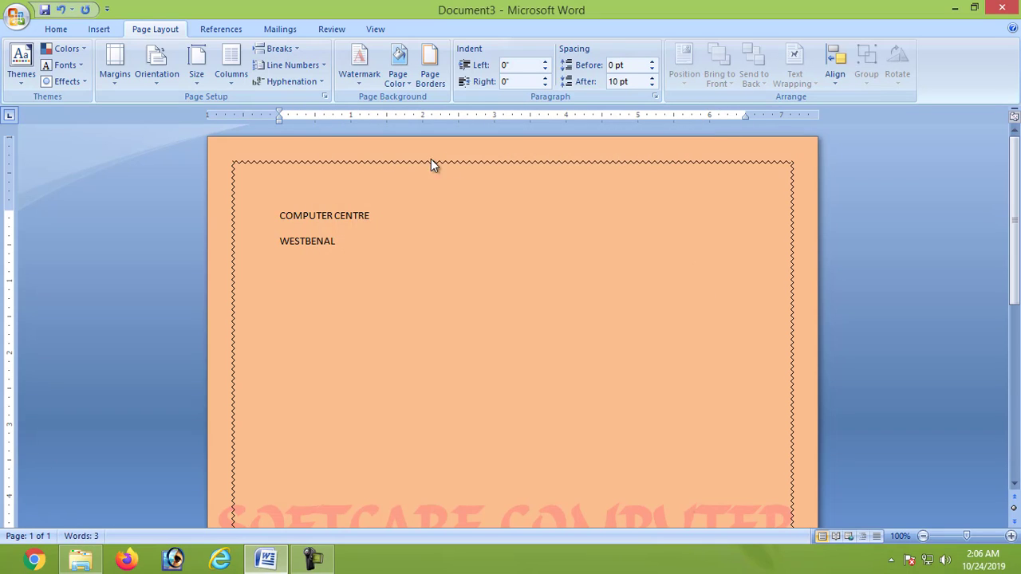
Switch the page border to a thick solid line style
click(431, 74)
scroll(504, 253, down, 3)
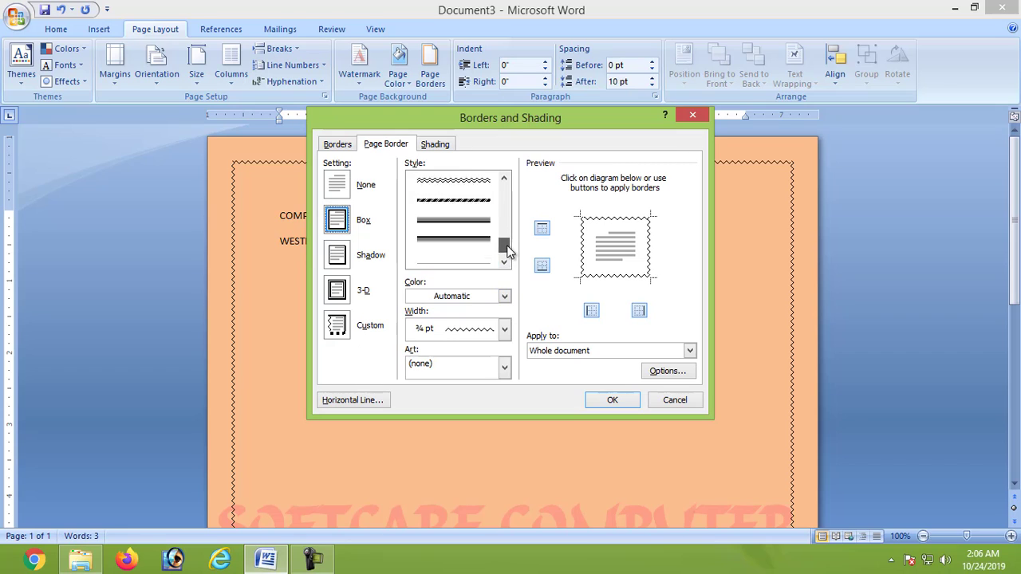
click(453, 259)
click(612, 401)
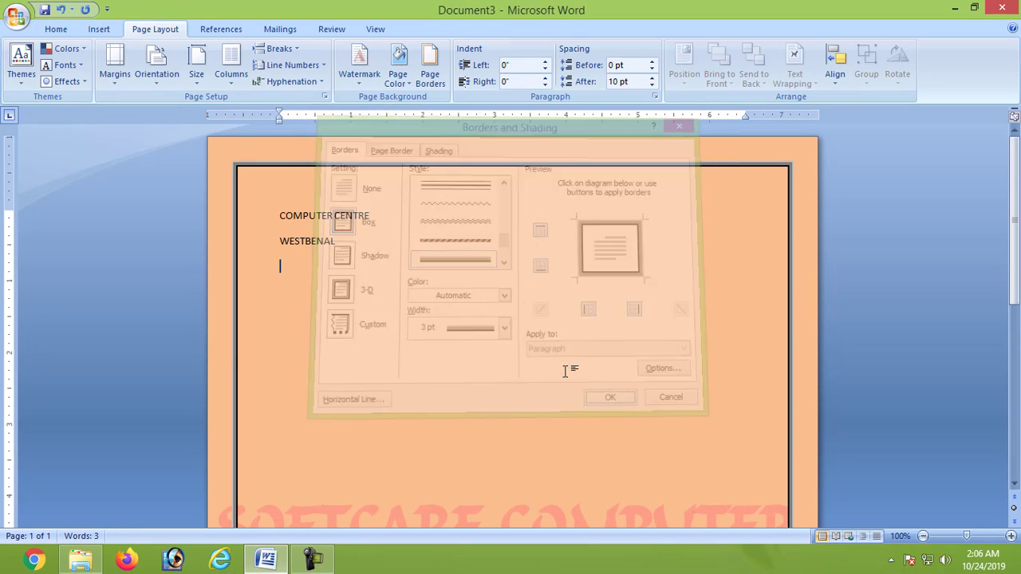
scroll(748, 306, down, 3)
scroll(748, 305, down, 1)
scroll(710, 326, up, 1)
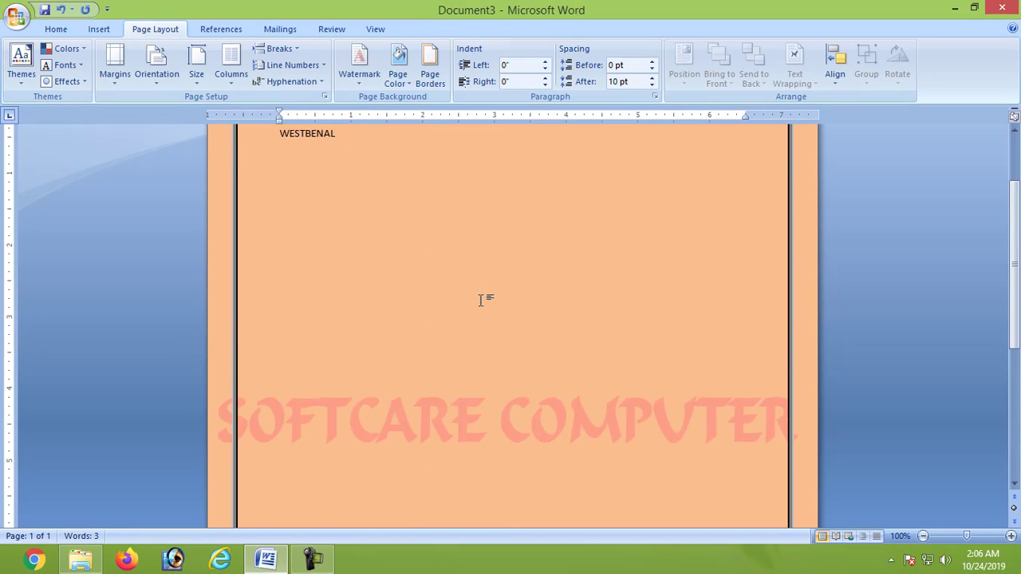
Make the page border red and 4½ pt wide
click(431, 74)
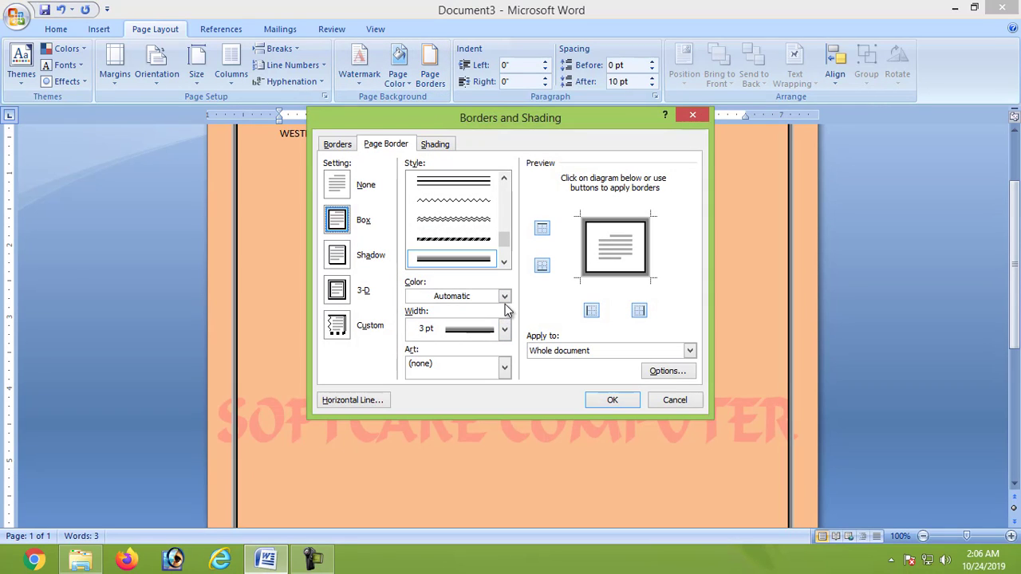
click(501, 299)
click(425, 425)
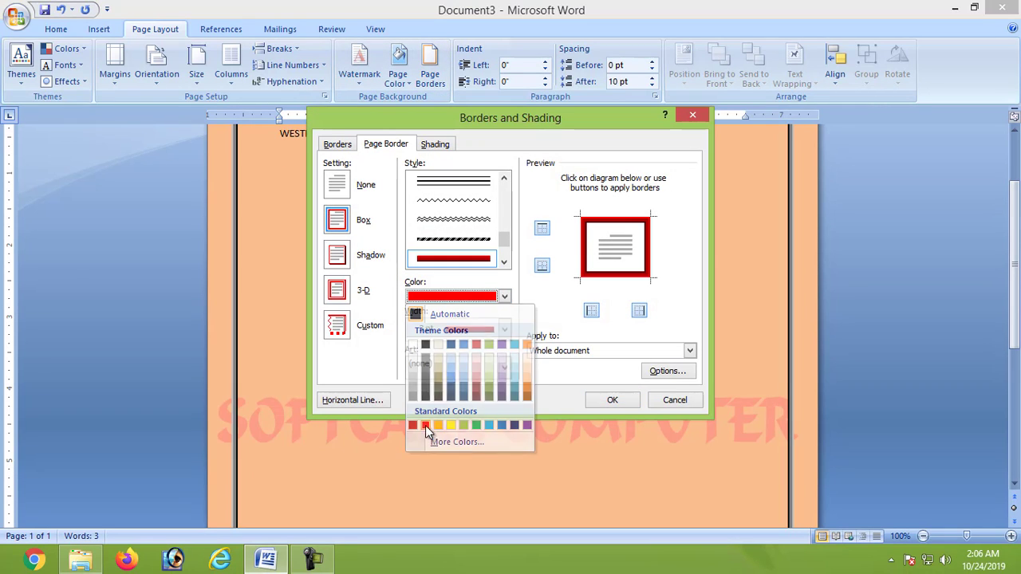
click(505, 328)
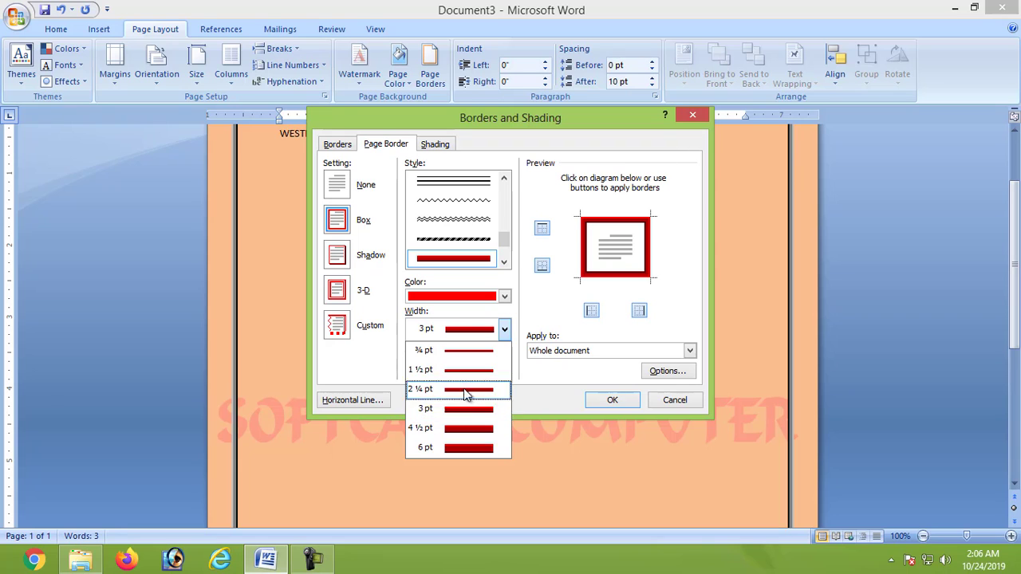
click(465, 428)
click(602, 400)
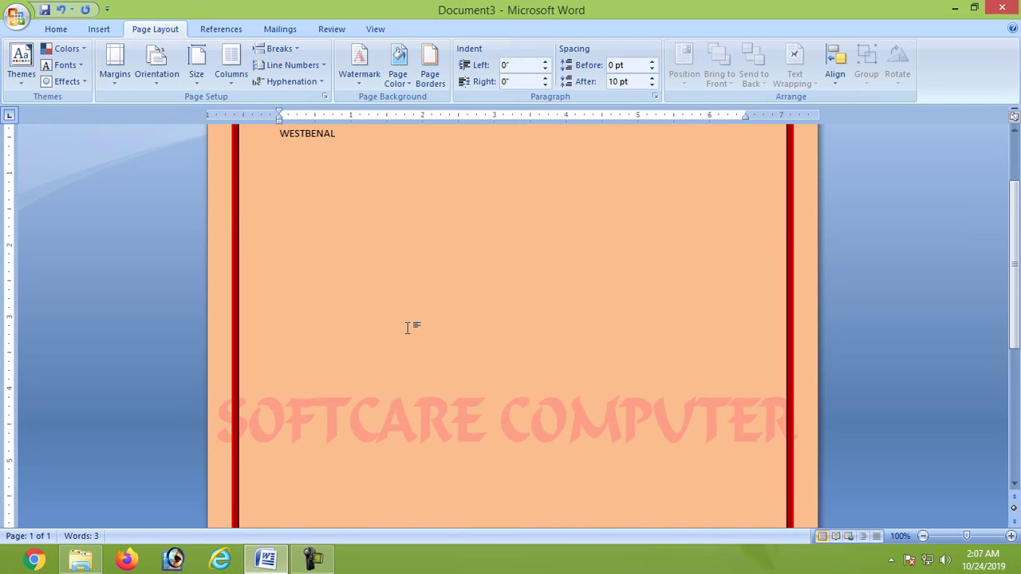
scroll(407, 327, up, 3)
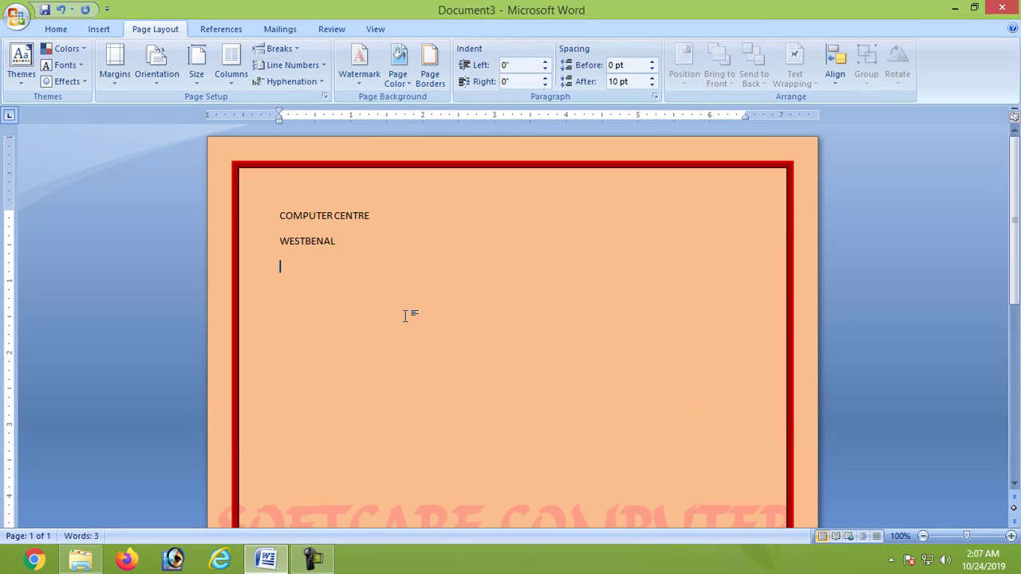
Apply the green pine-tree art page border
click(430, 73)
scroll(504, 242, down, 2)
click(452, 365)
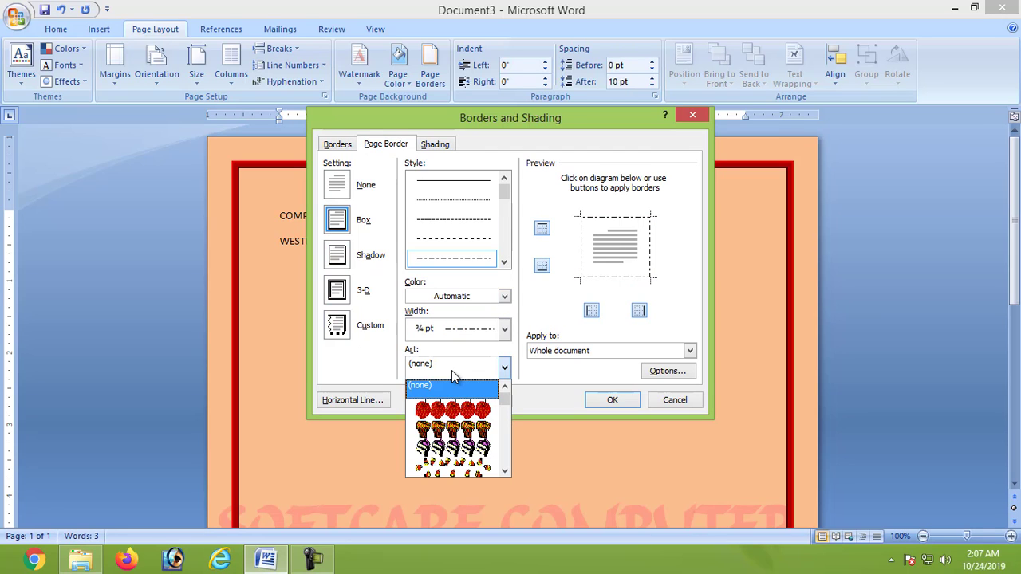
click(504, 408)
mouse_move(504, 408)
mouse_down()
mouse_move(502, 454)
mouse_move(502, 392)
mouse_up()
scroll(465, 471, down, 1)
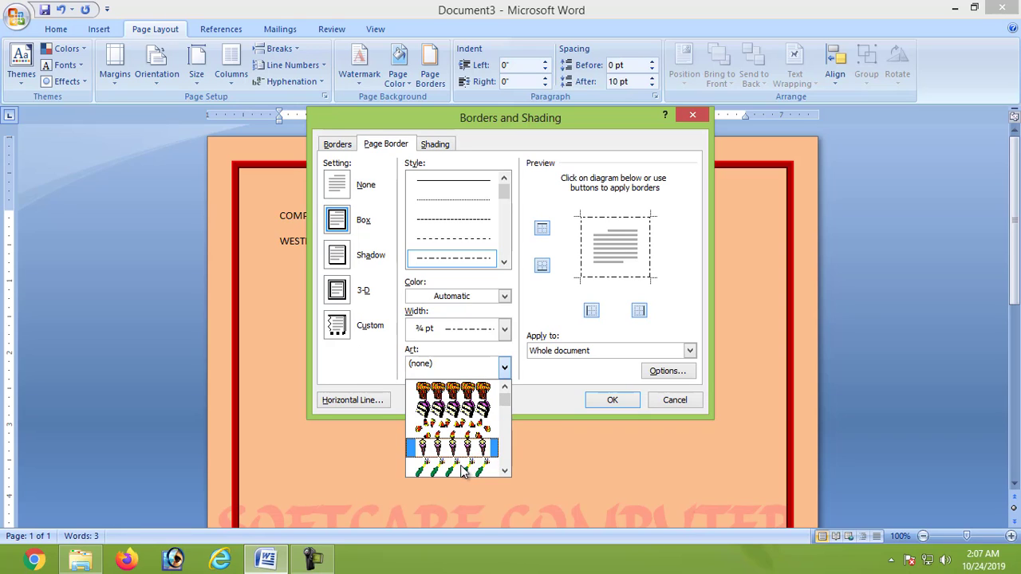
scroll(469, 477, down, 1)
scroll(466, 463, down, 2)
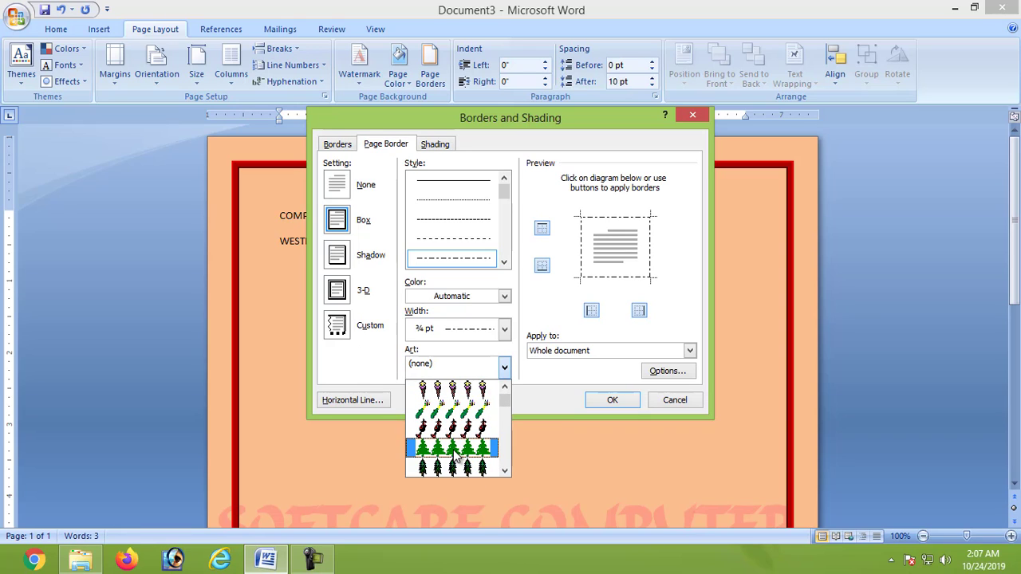
click(462, 451)
click(607, 400)
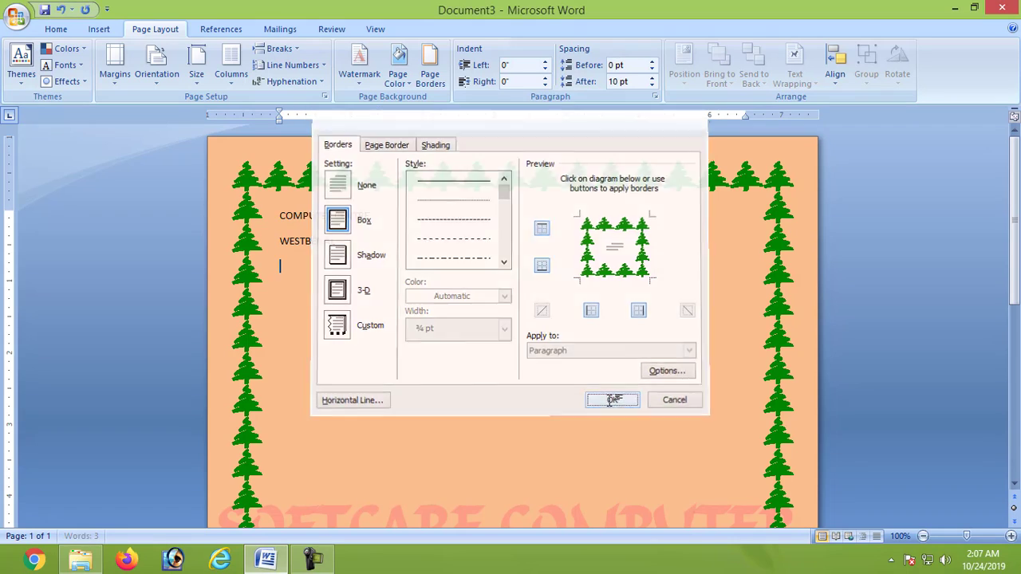
scroll(702, 209, down, 2)
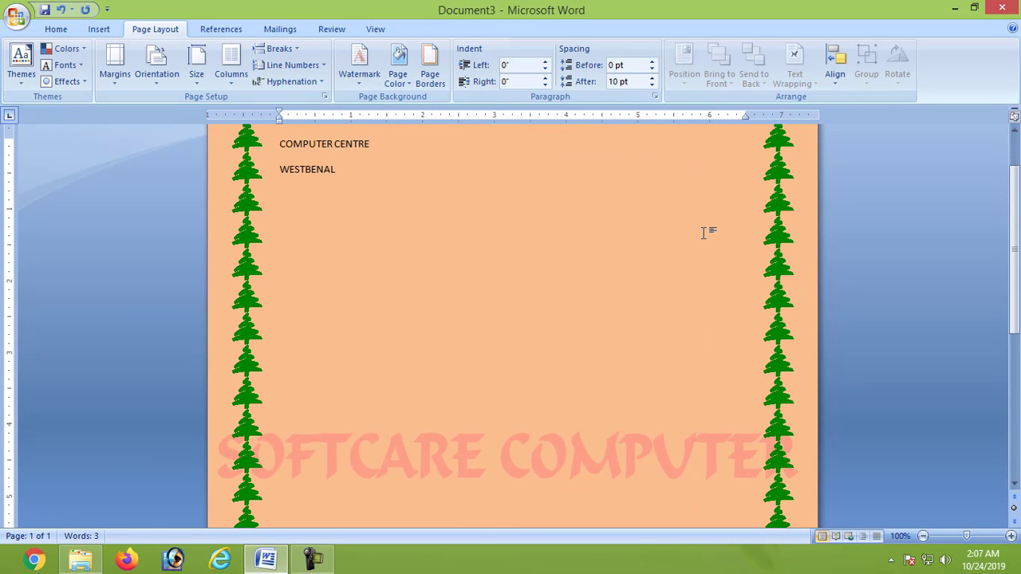
Replace it with the palm-tree art page border
click(430, 67)
click(505, 368)
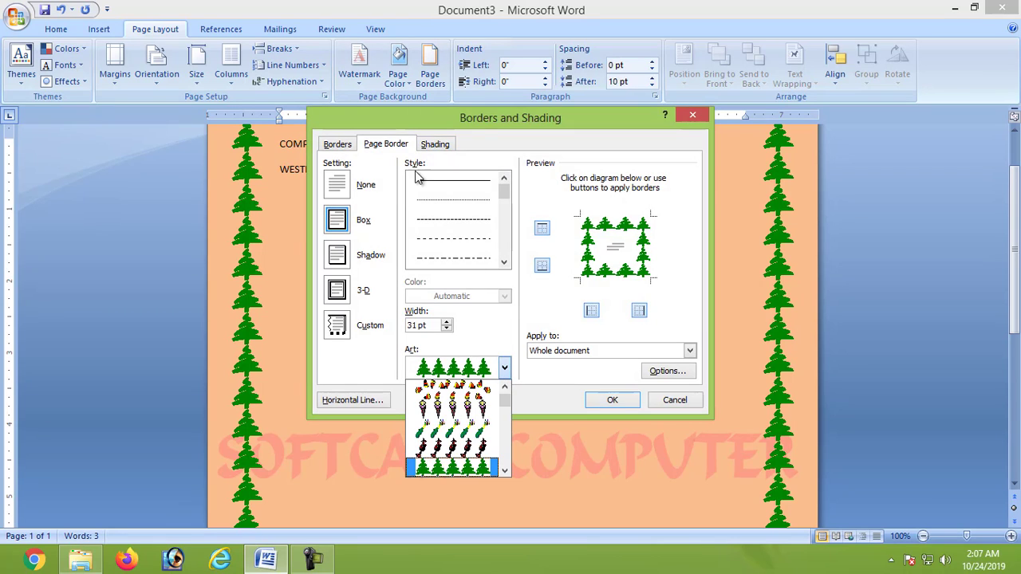
click(388, 146)
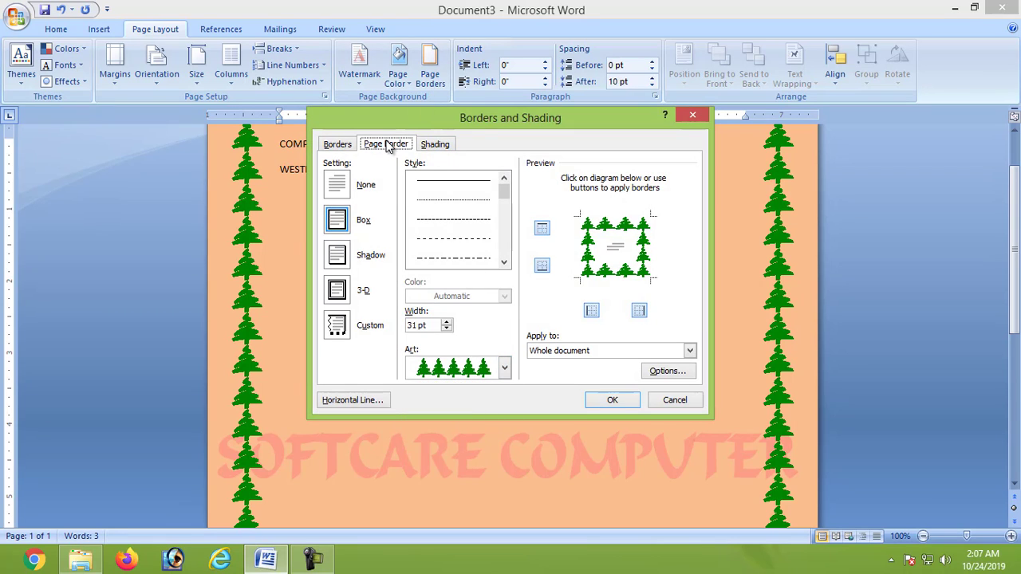
click(504, 368)
scroll(438, 441, down, 2)
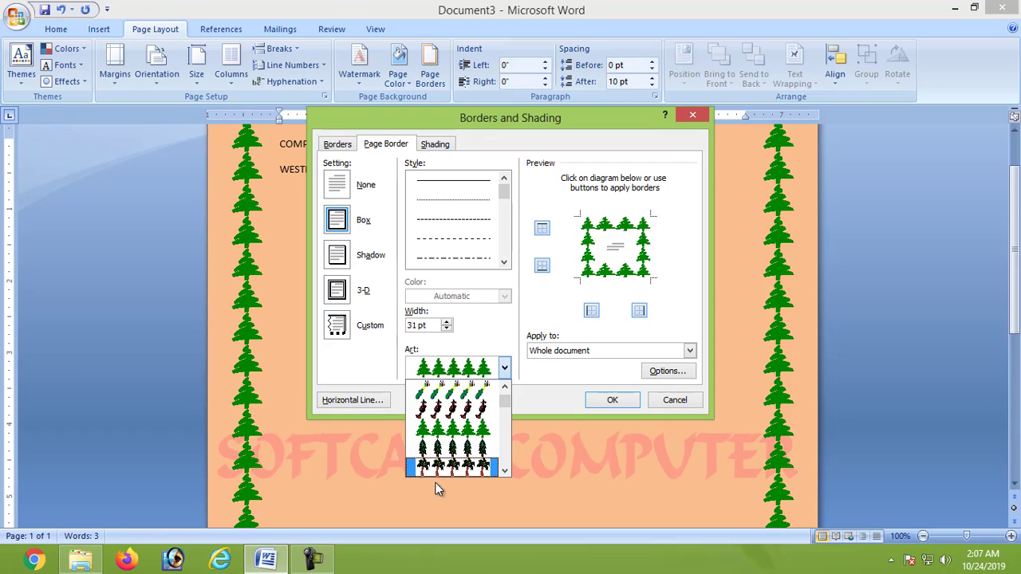
click(451, 468)
click(611, 399)
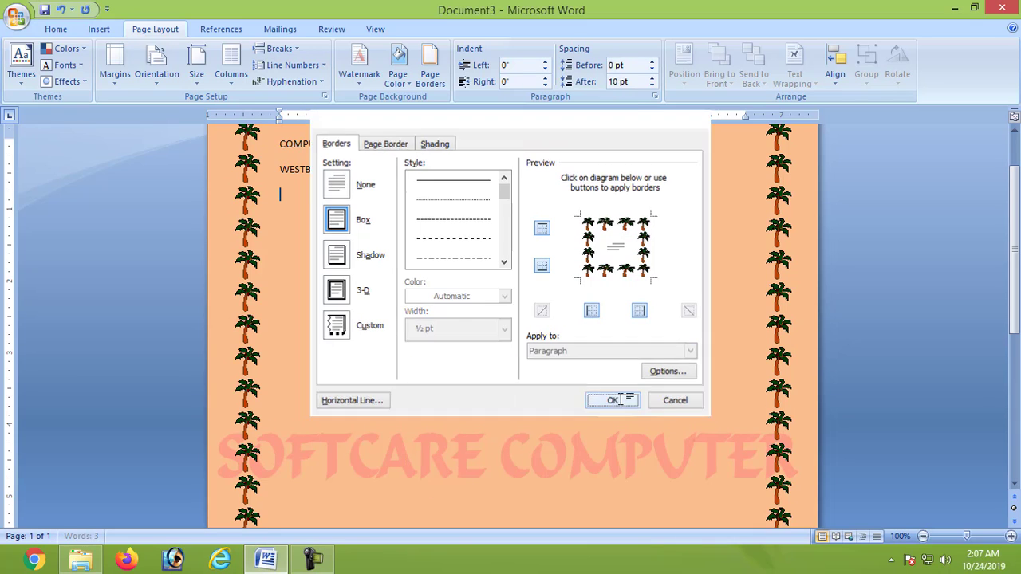
scroll(299, 333, up, 2)
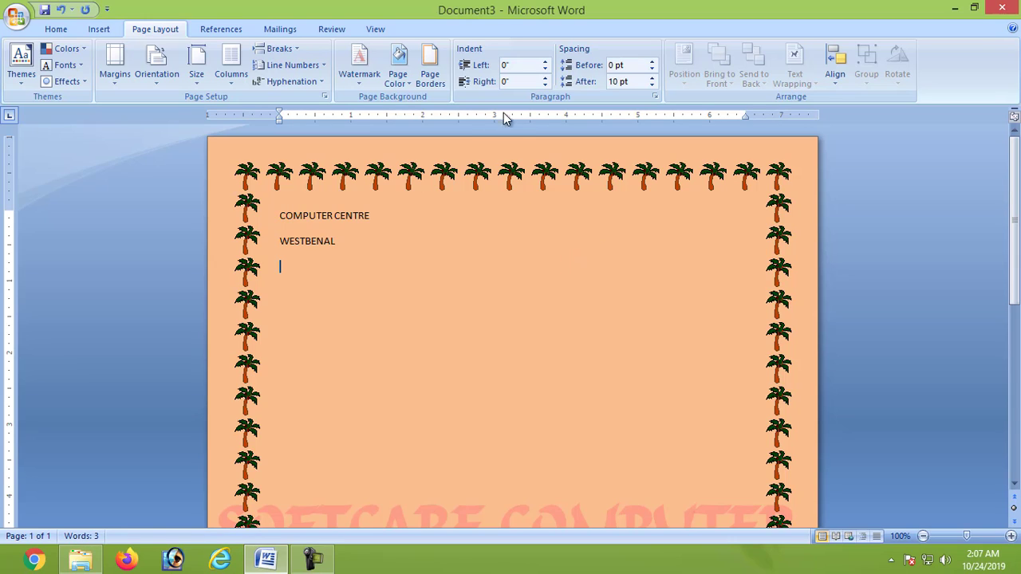
Raise the left indent from 0.1" up toward 1.2" with spinner and ruler
click(545, 63)
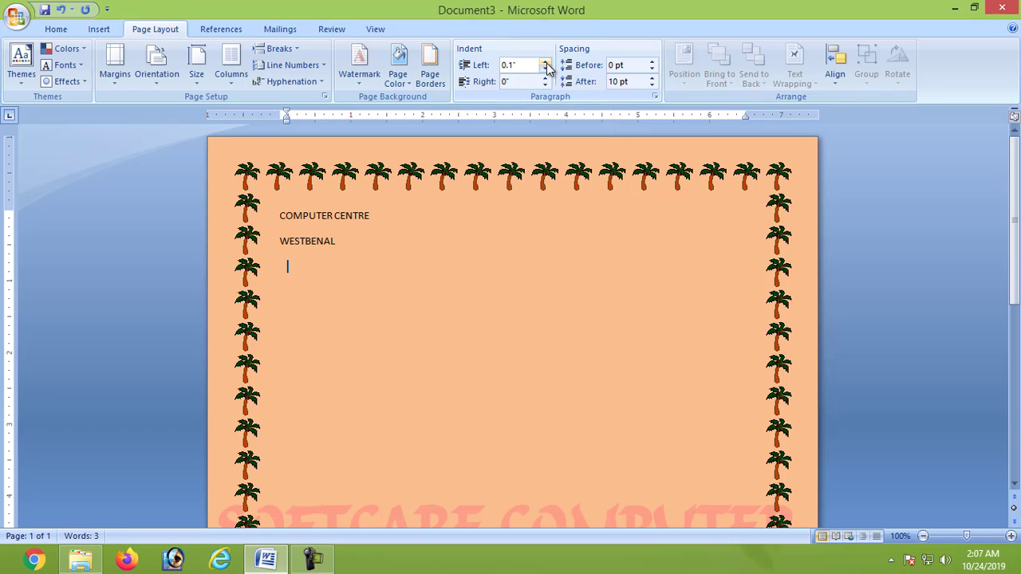
drag(279, 115, 299, 115)
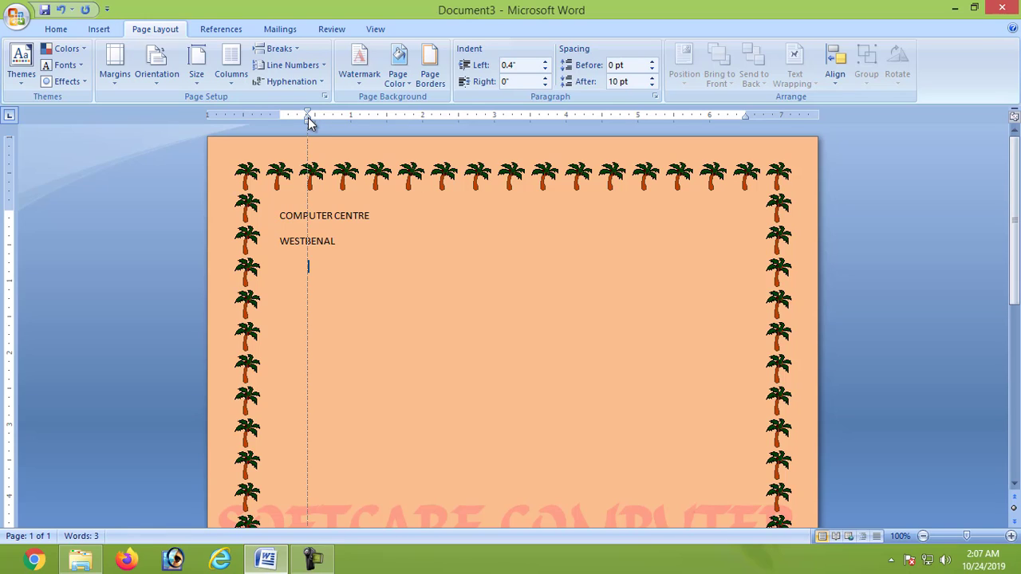
drag(308, 117, 307, 118)
click(546, 63)
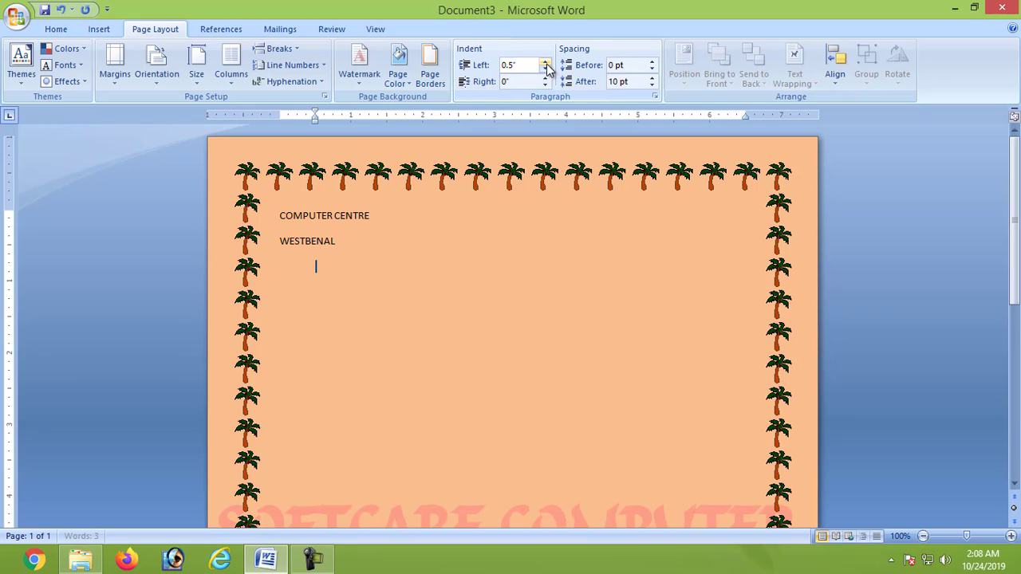
click(546, 63)
click(546, 63)
click(546, 63)
click(545, 63)
click(546, 64)
click(545, 63)
click(546, 63)
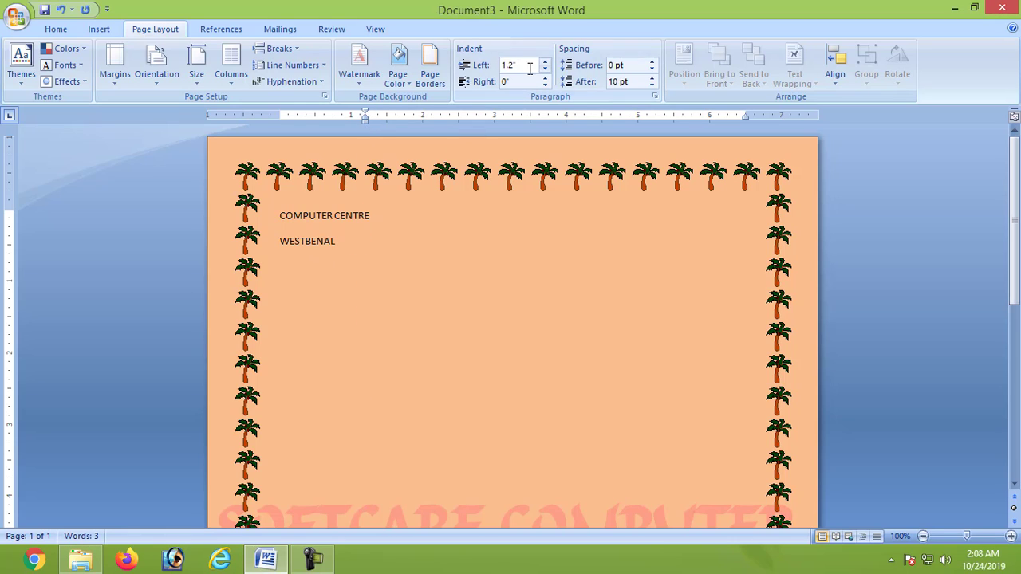
Return the left indent to 0" and show the References tools
drag(547, 72, 546, 74)
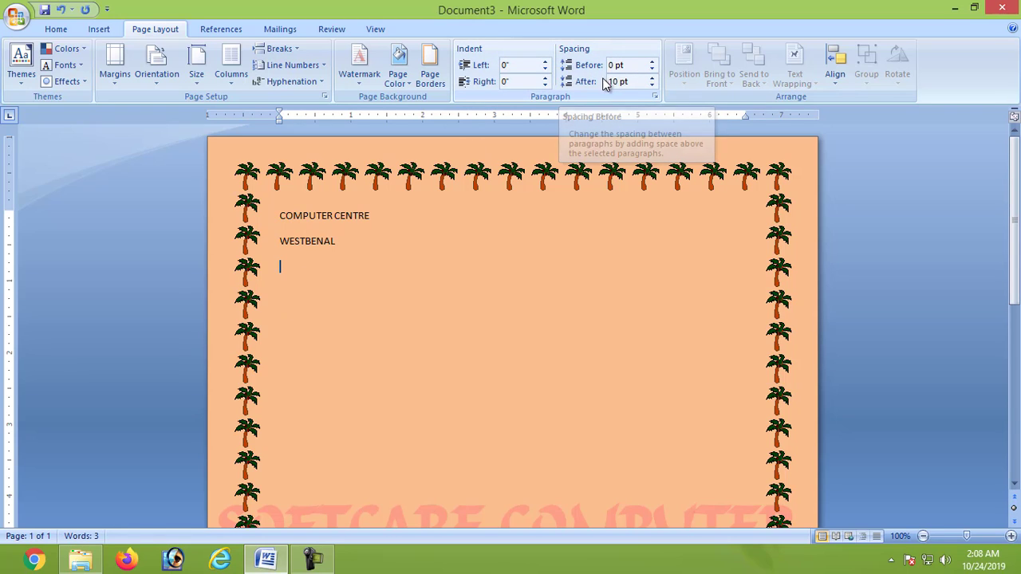
click(312, 241)
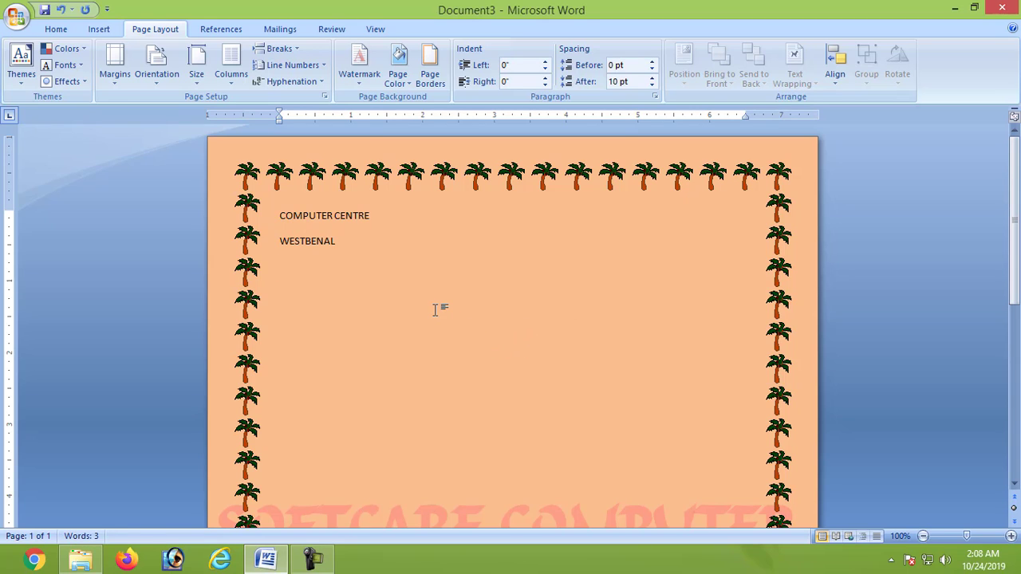
click(220, 29)
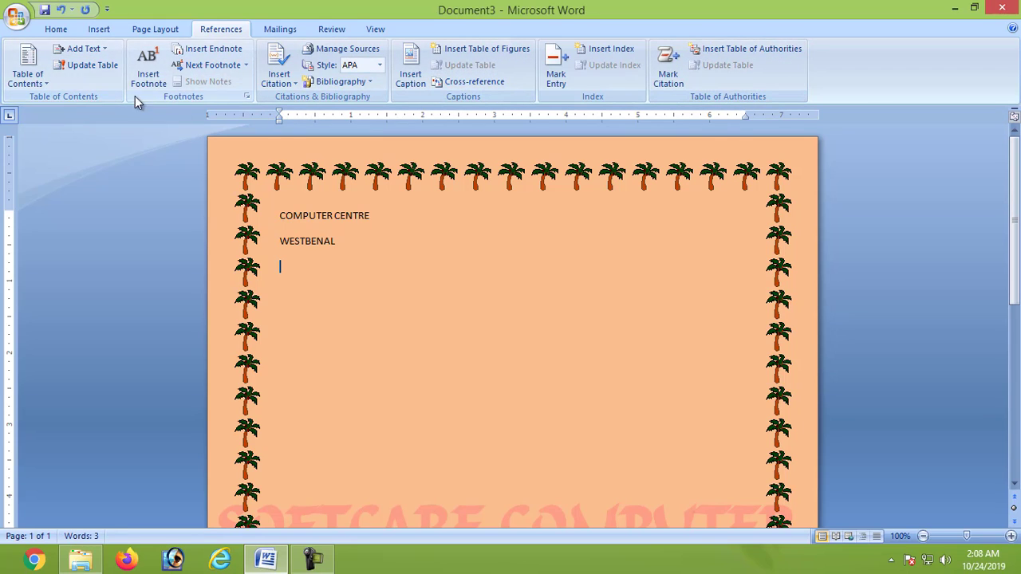
Glance at the Start Mail Merge options, dismiss them, and show the Review tools
click(282, 29)
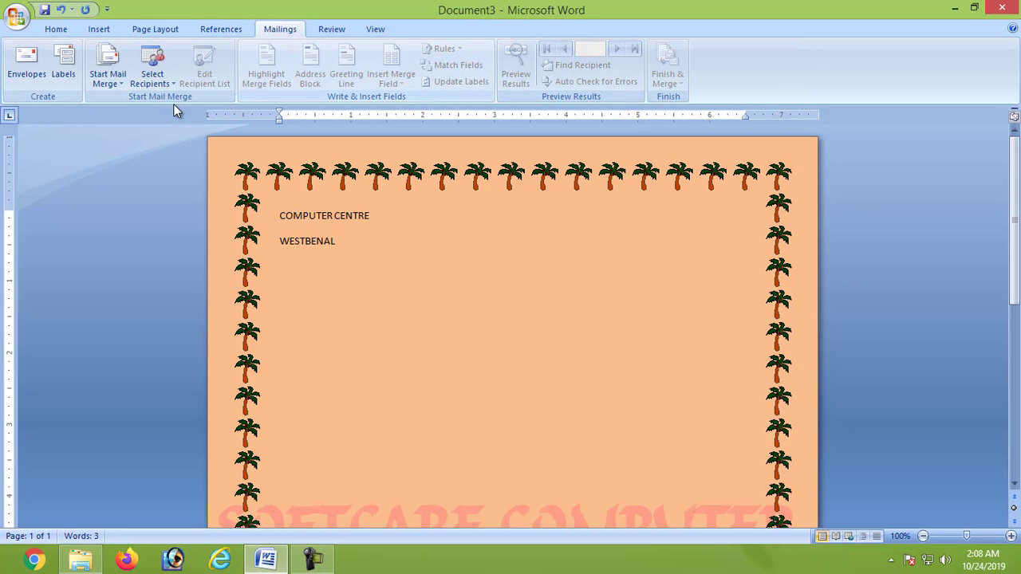
click(116, 83)
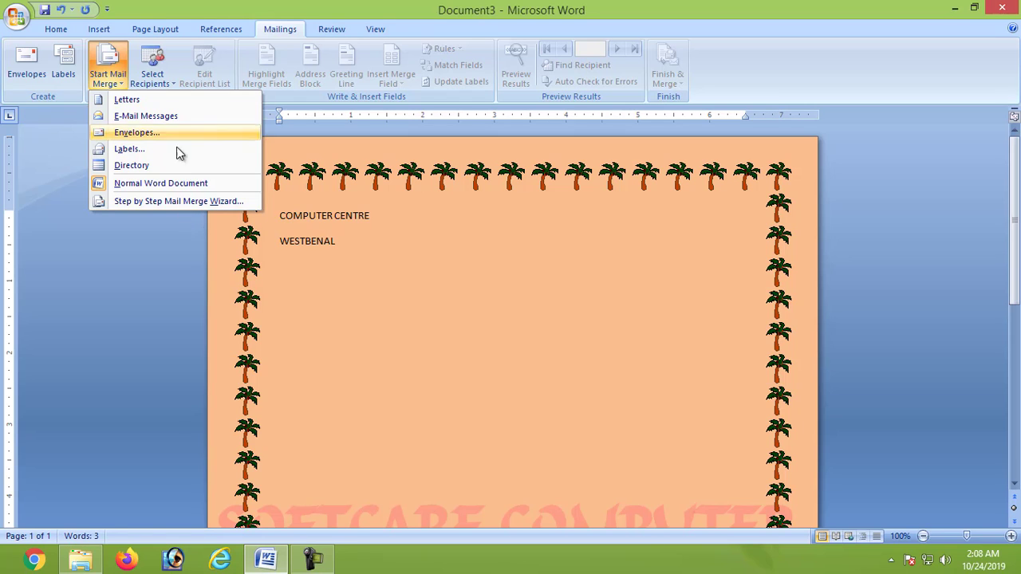
click(412, 307)
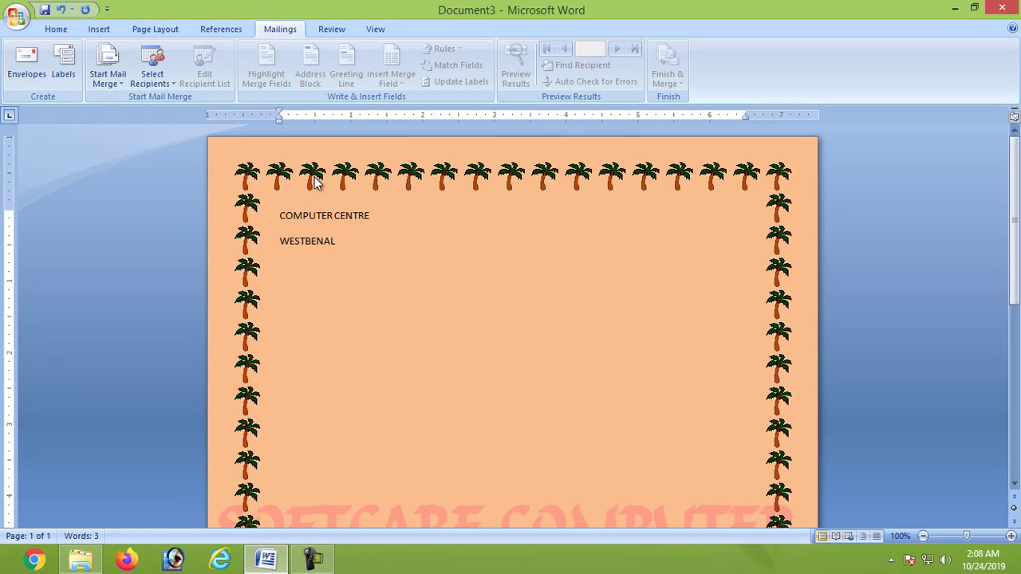
click(328, 30)
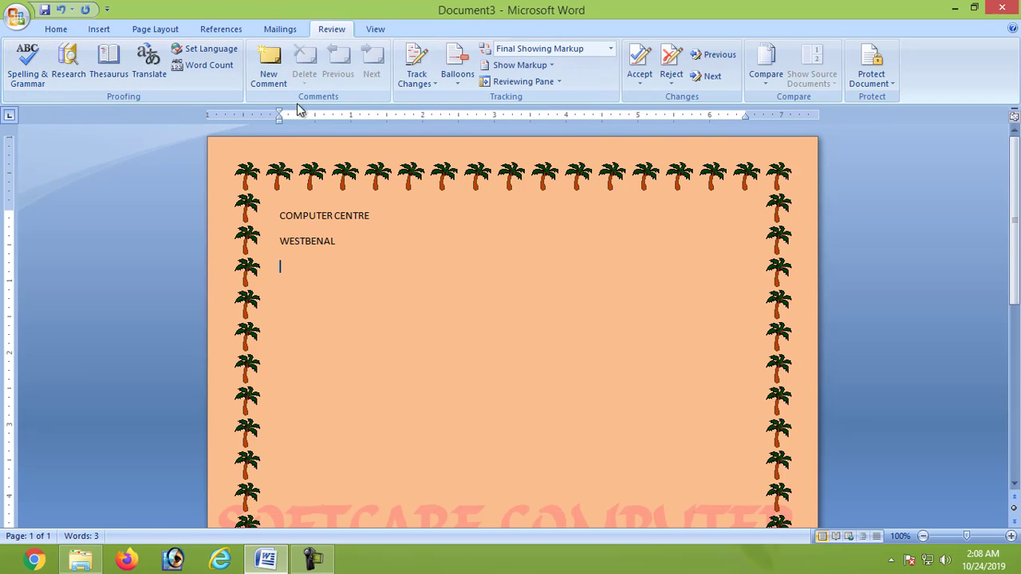
Preview the document in Full Screen Reading view, then return to Print Layout
click(376, 30)
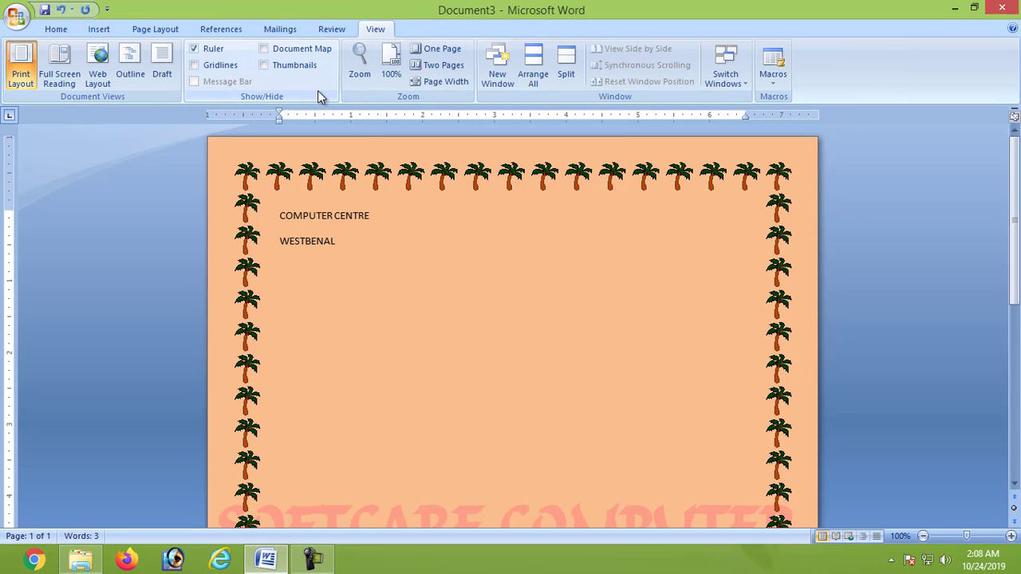
click(22, 73)
scroll(473, 239, down, 1)
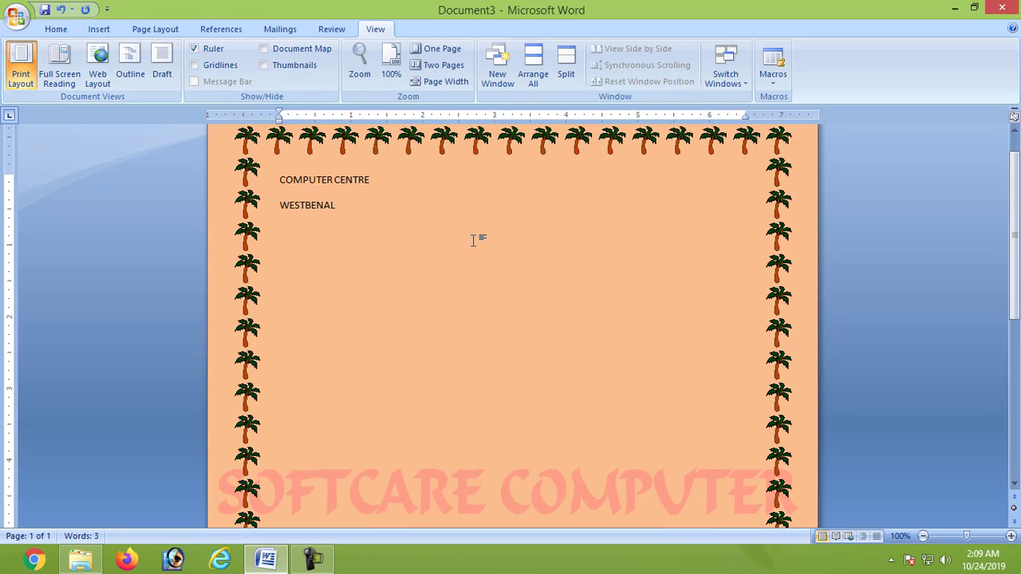
click(63, 78)
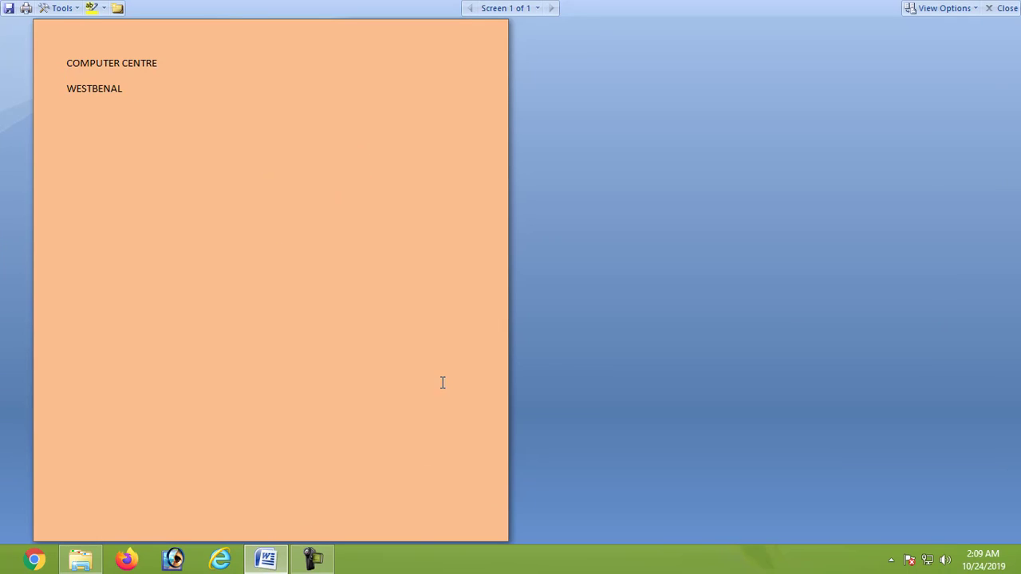
click(1007, 8)
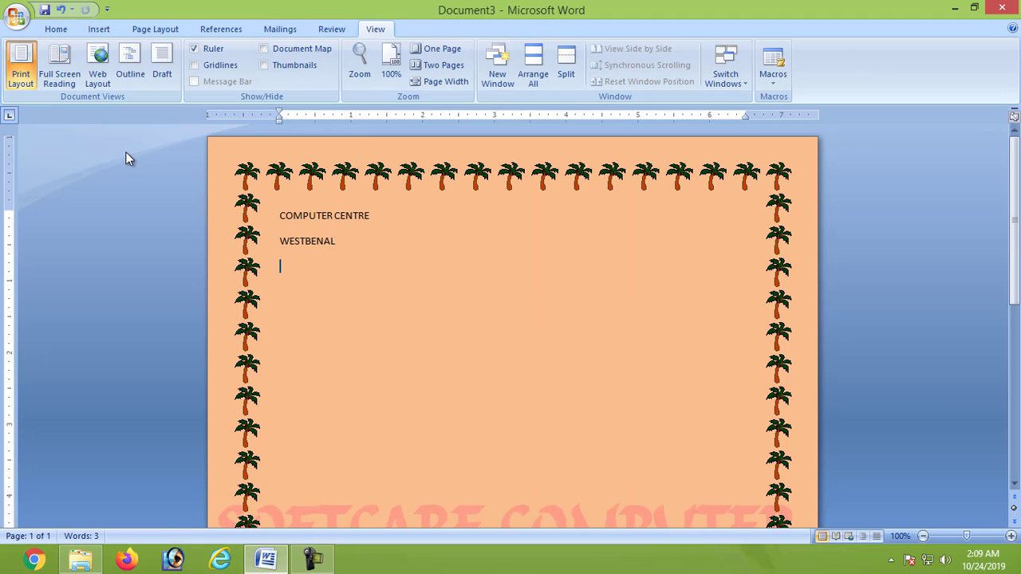
Try the Web Layout, Outline and Draft views, ending back in Print Layout
click(104, 75)
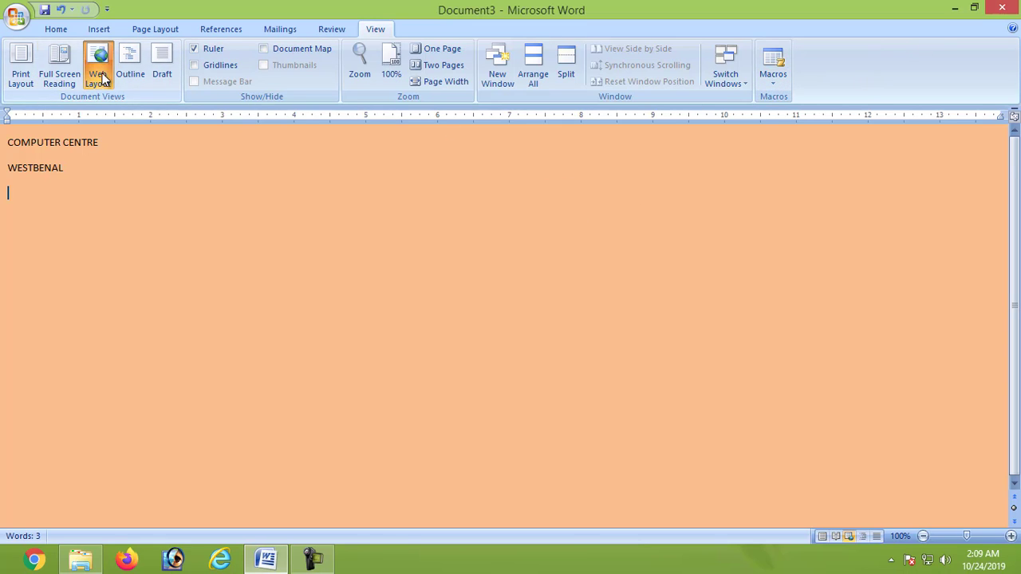
click(130, 76)
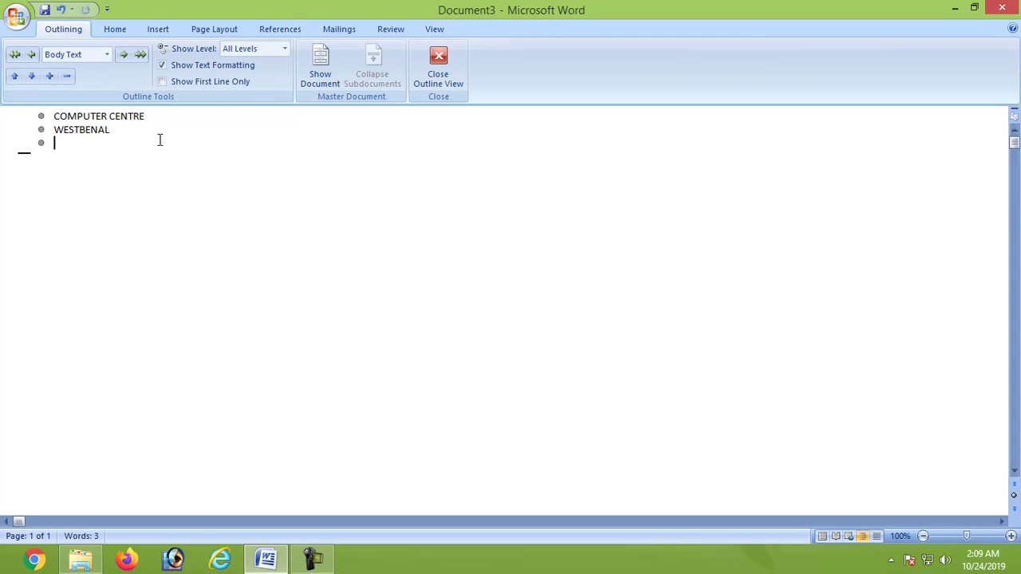
click(431, 78)
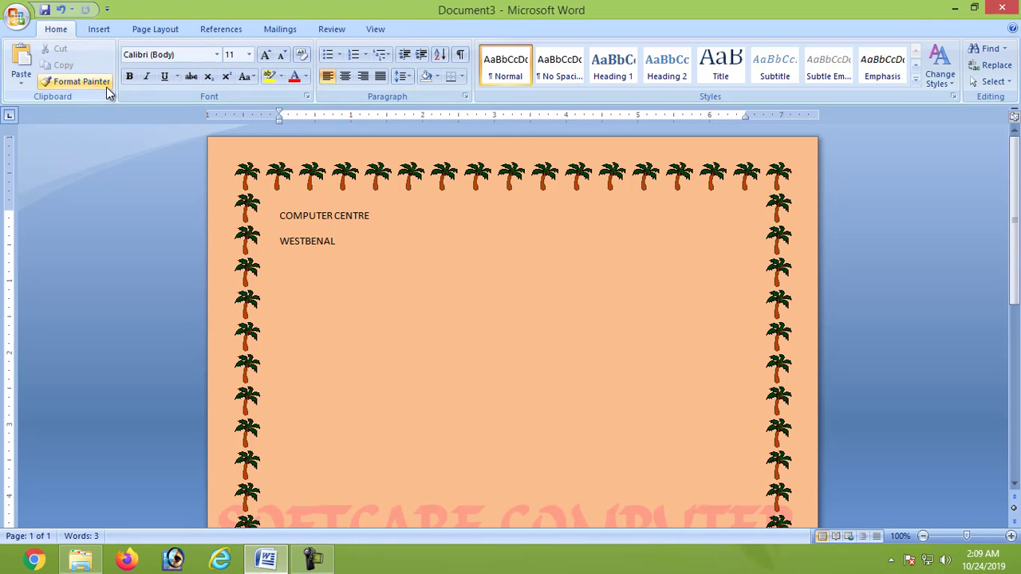
click(372, 31)
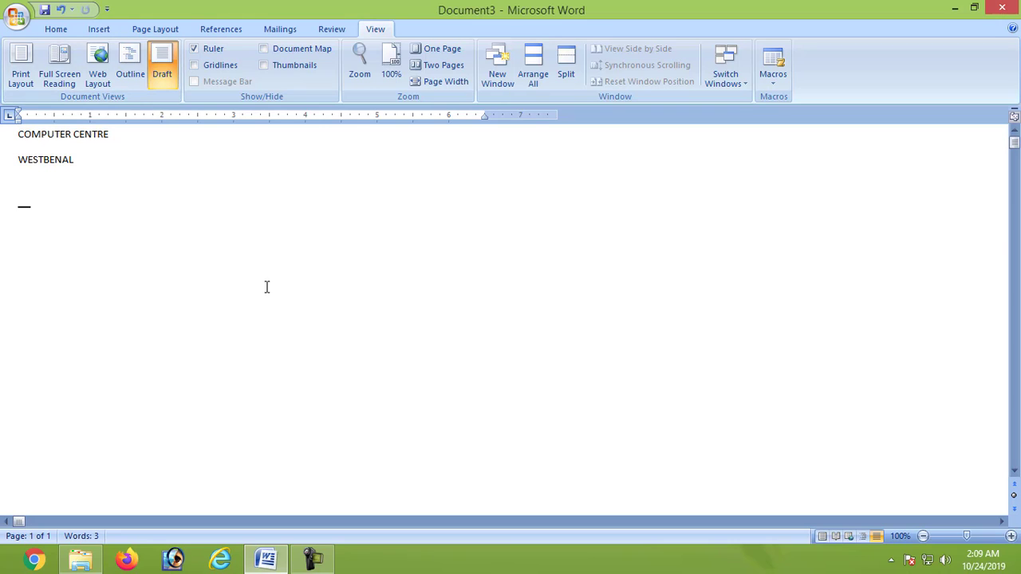
click(130, 74)
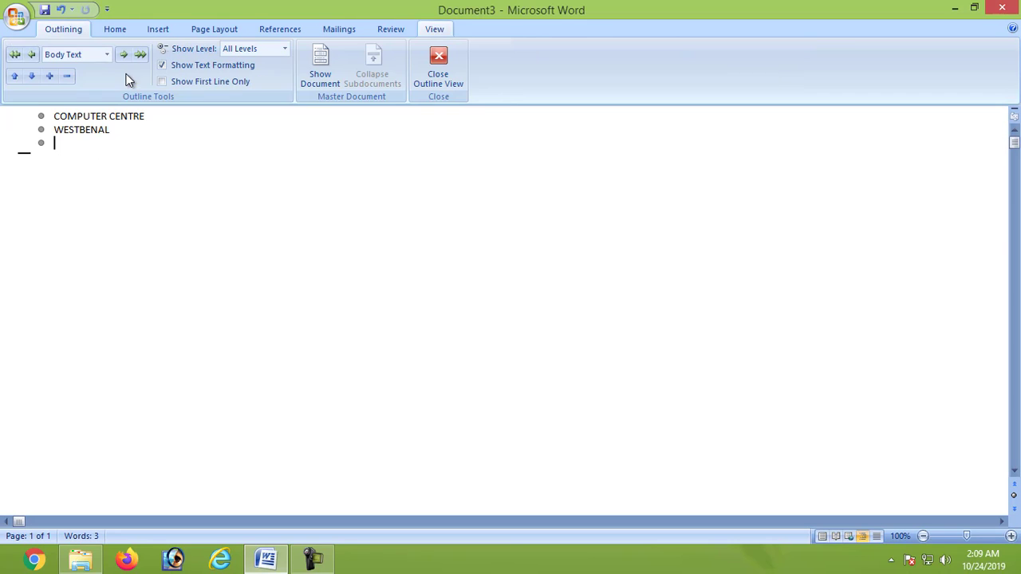
click(435, 73)
click(375, 29)
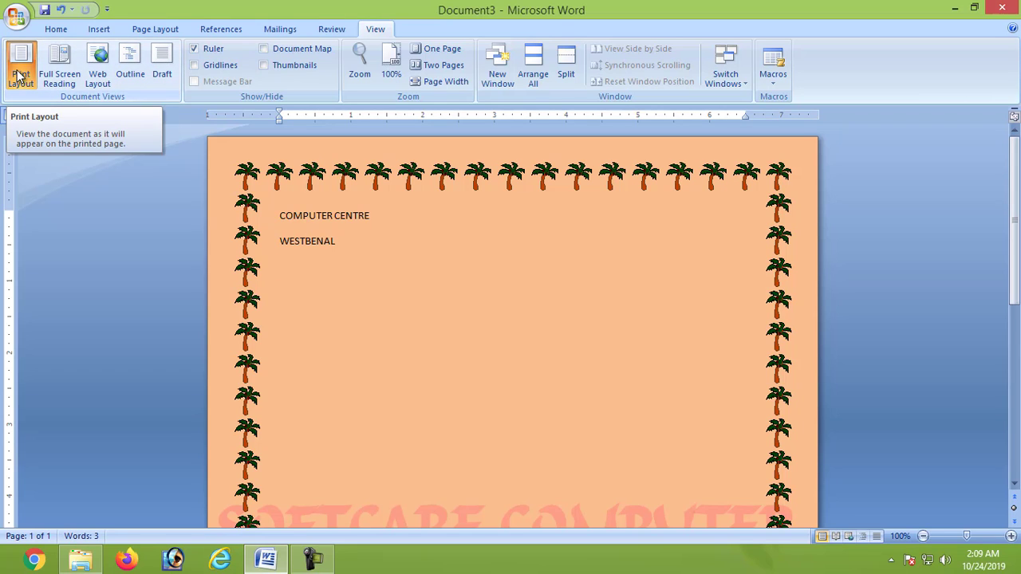
Briefly show, then hide, the page gridlines and the page thumbnails pane
click(194, 65)
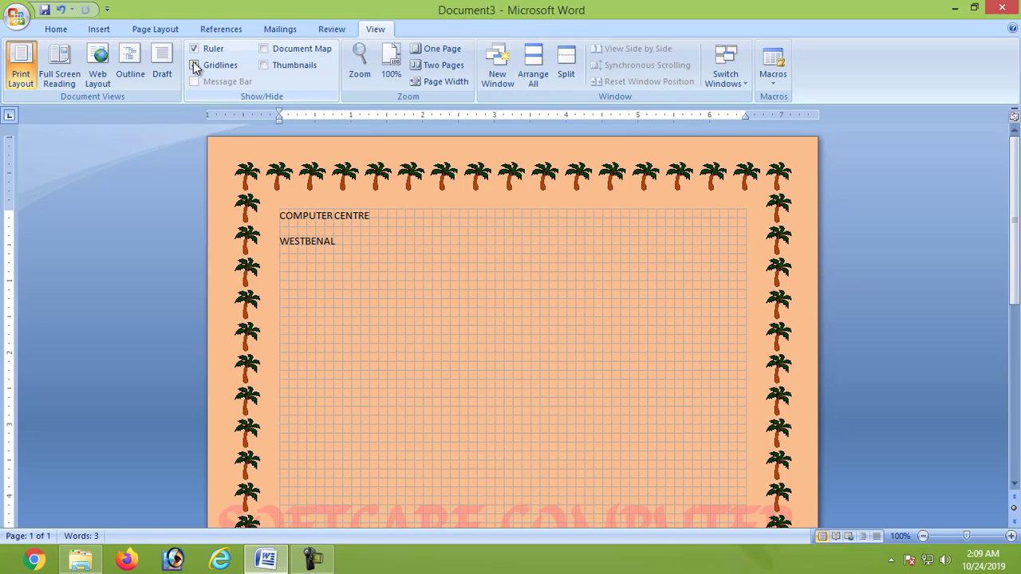
click(194, 67)
click(264, 67)
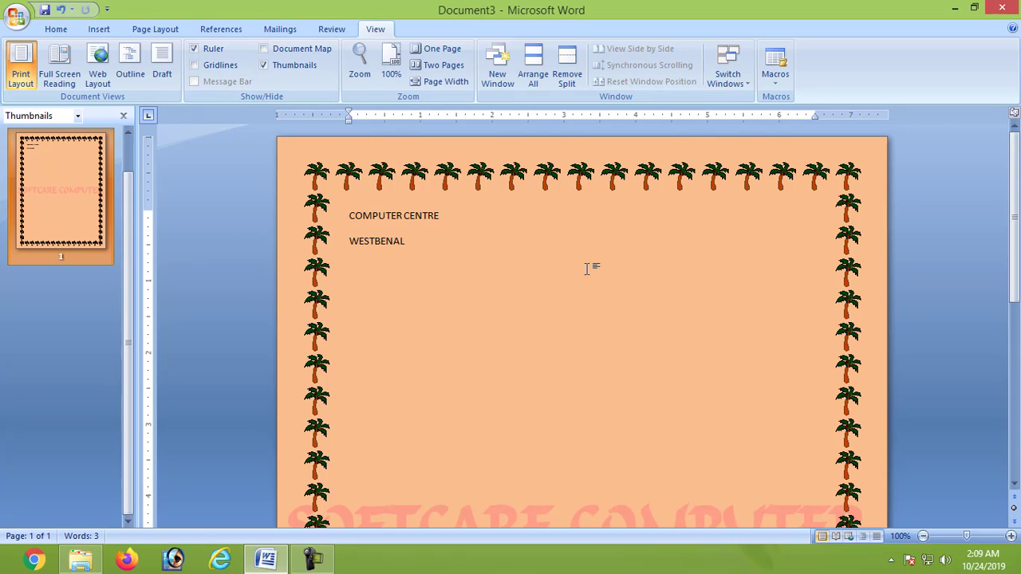
click(264, 66)
Raise the Zoom percentage to 106%, then cancel so the page stays at 100%
click(359, 64)
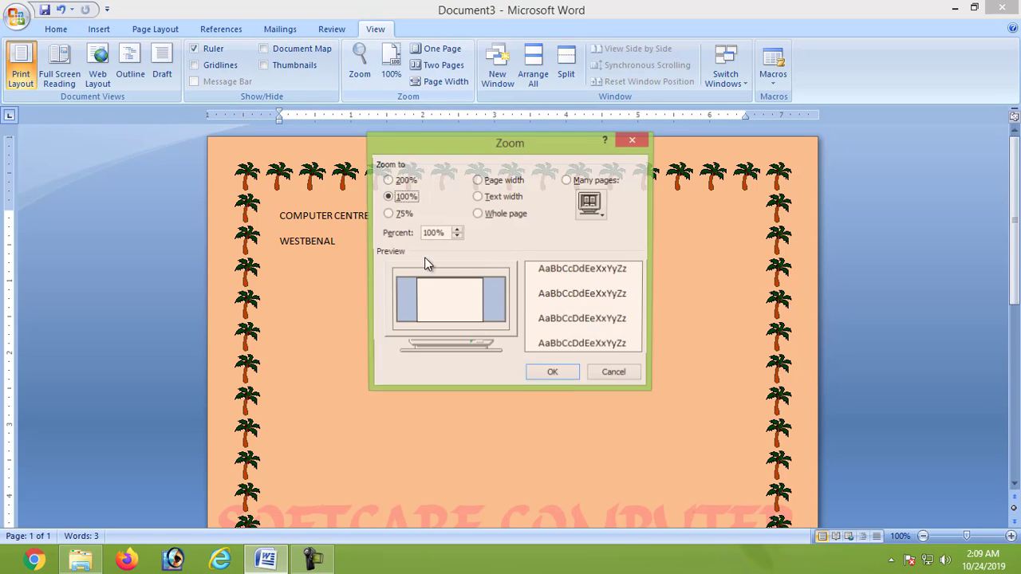
click(457, 230)
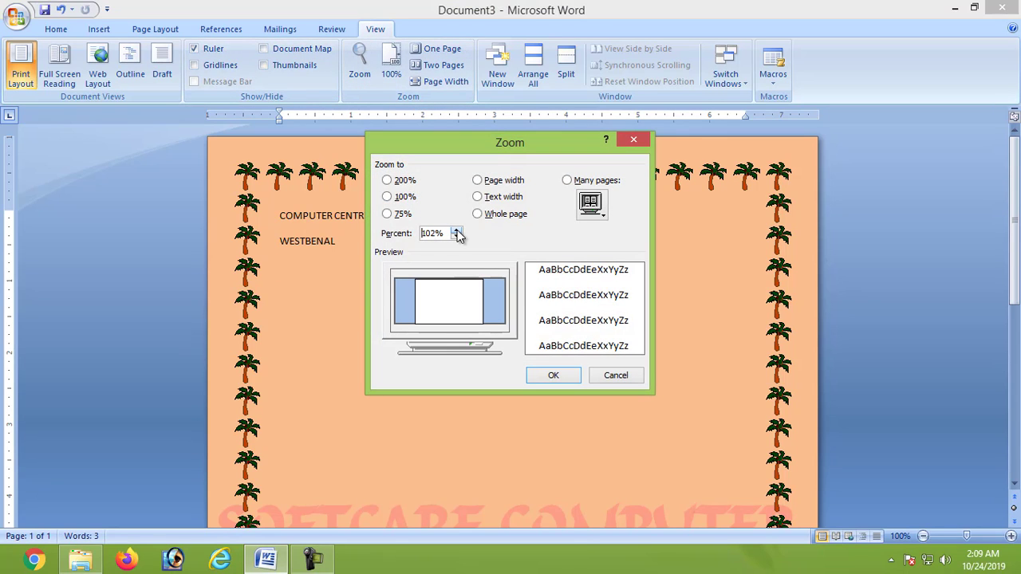
click(457, 231)
click(457, 230)
click(457, 230)
click(458, 231)
click(457, 231)
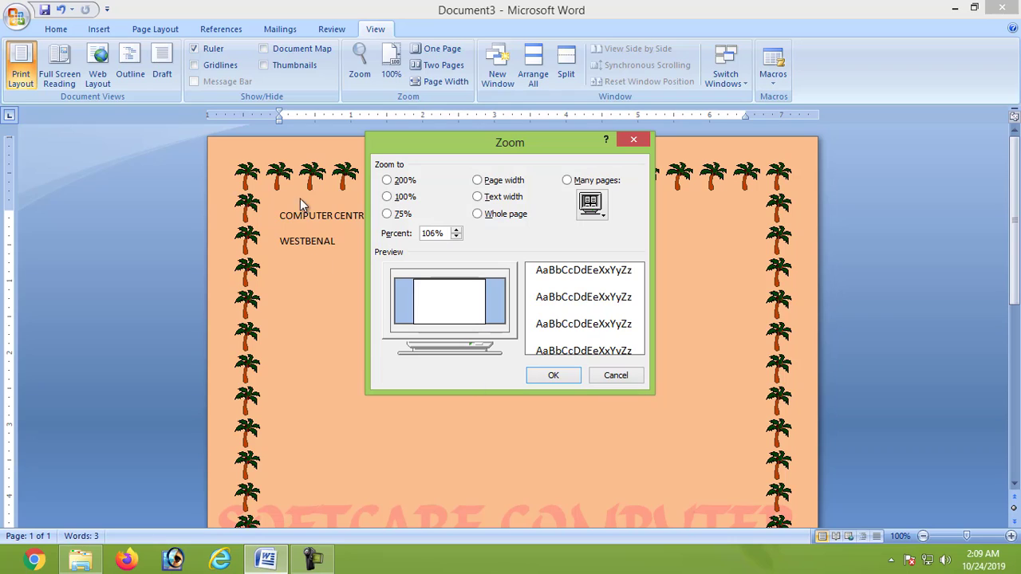
click(592, 376)
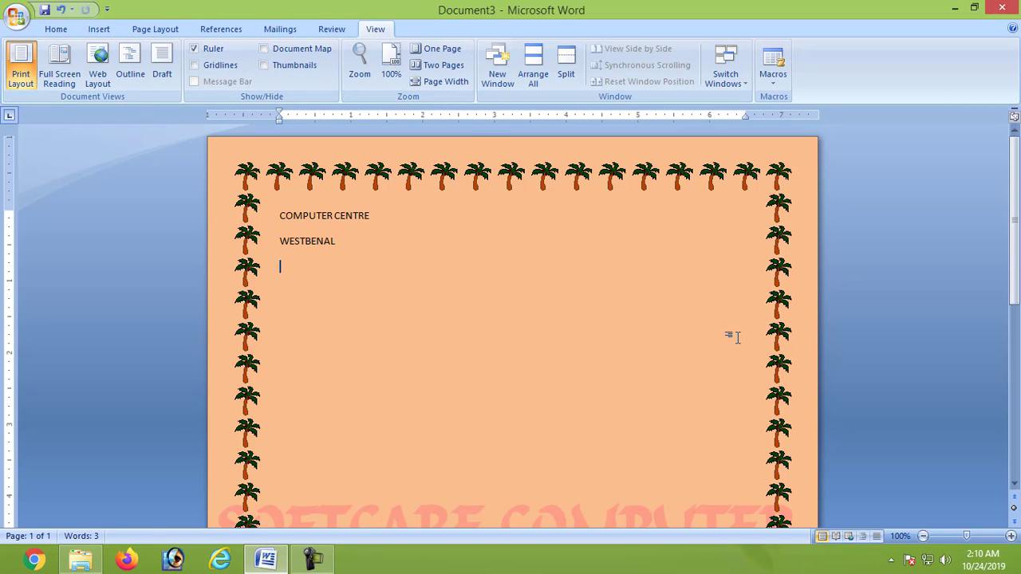
scroll(549, 299, down, 3)
With Page Layout tools showing, scroll down to check the red watermark and back up
click(169, 33)
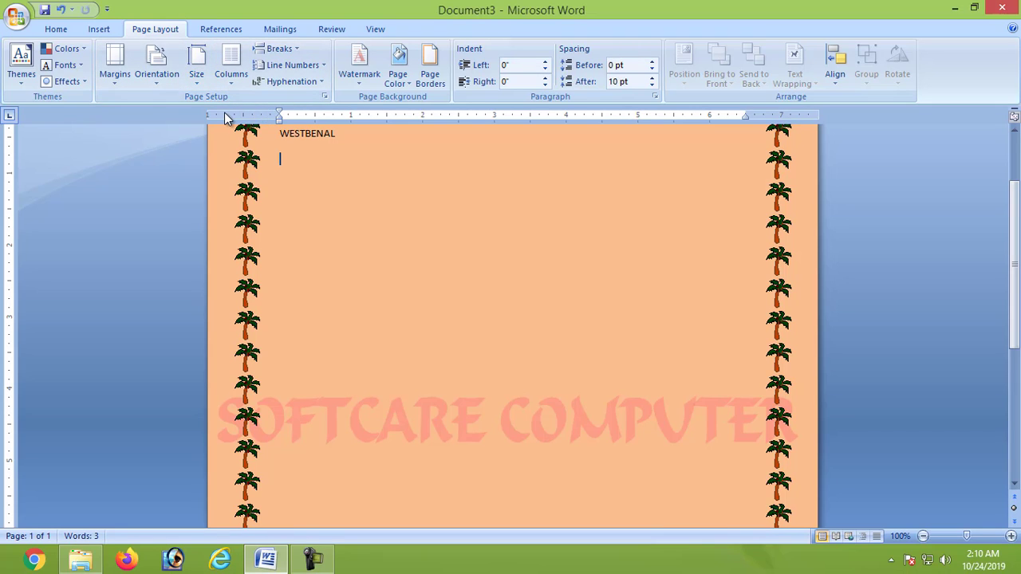
scroll(385, 234, up, 3)
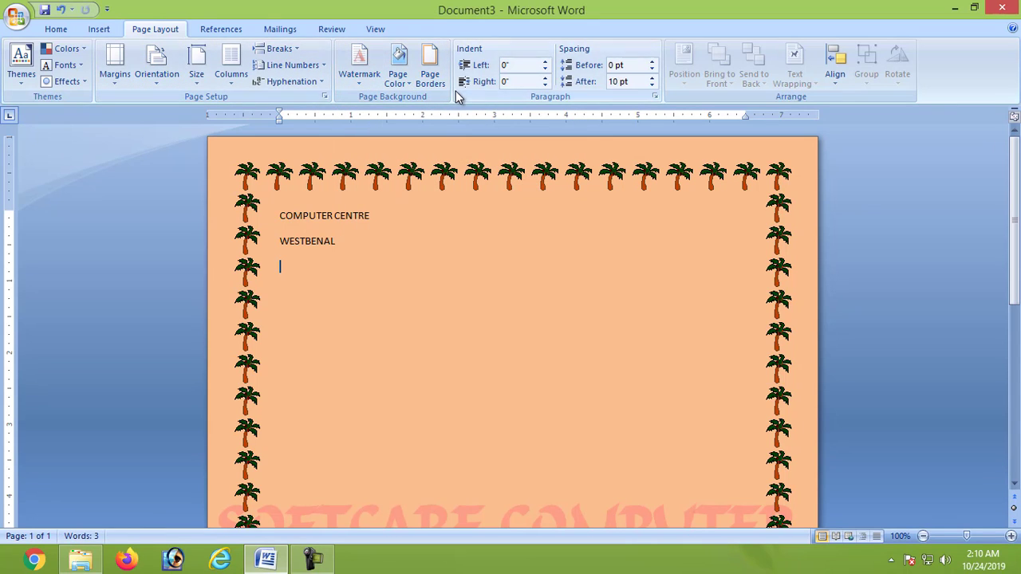
scroll(499, 325, down, 3)
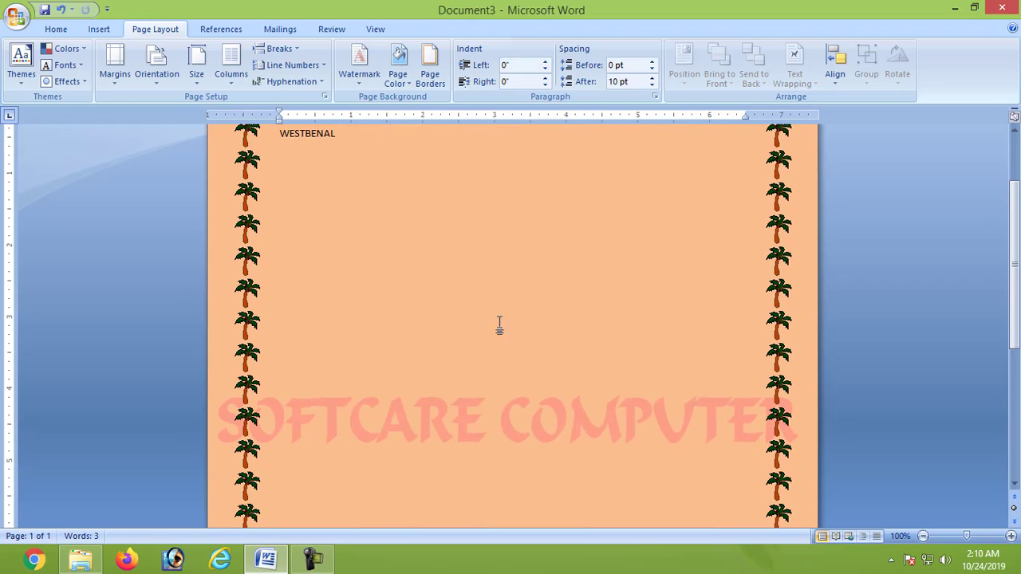
scroll(646, 417, down, 2)
scroll(642, 416, down, 2)
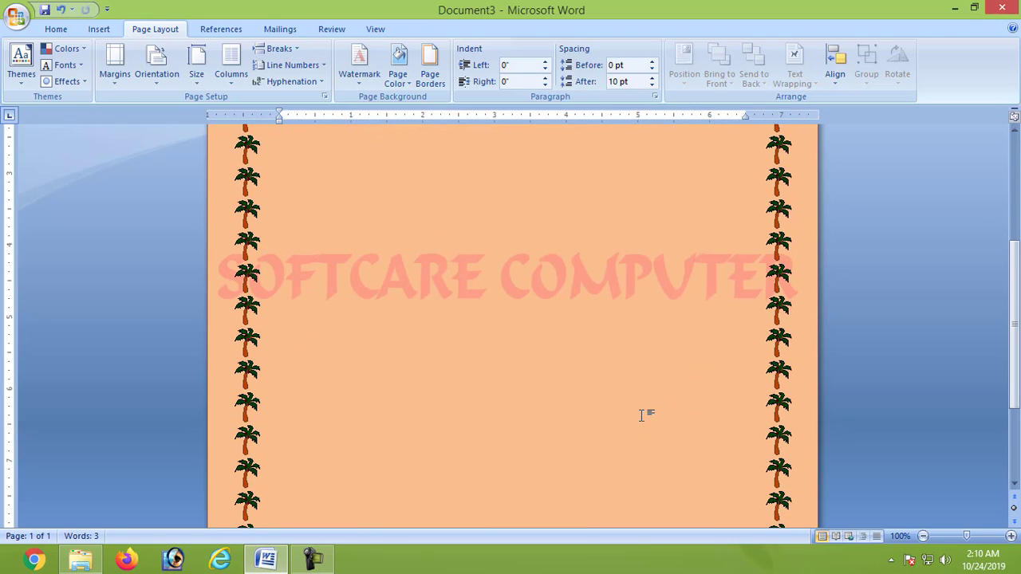
scroll(630, 403, up, 3)
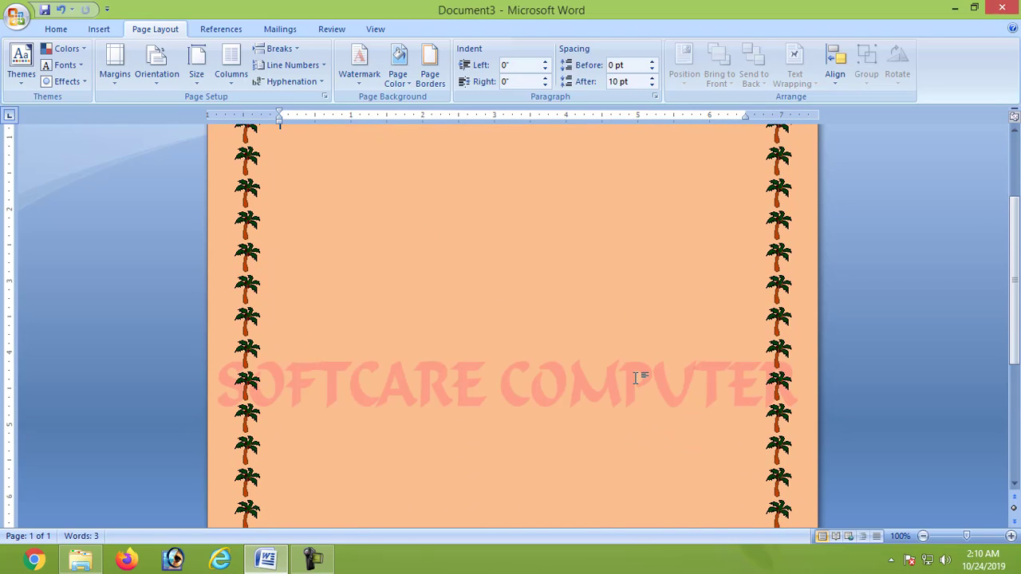
scroll(636, 378, up, 4)
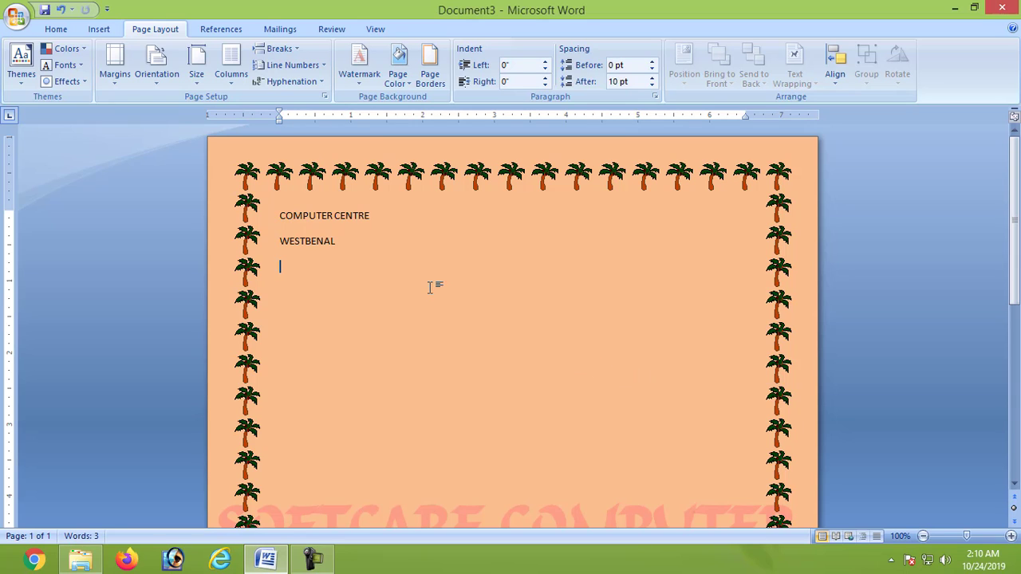
Place the insertion point after WESTBENAL and bring up the Insert tools
click(360, 252)
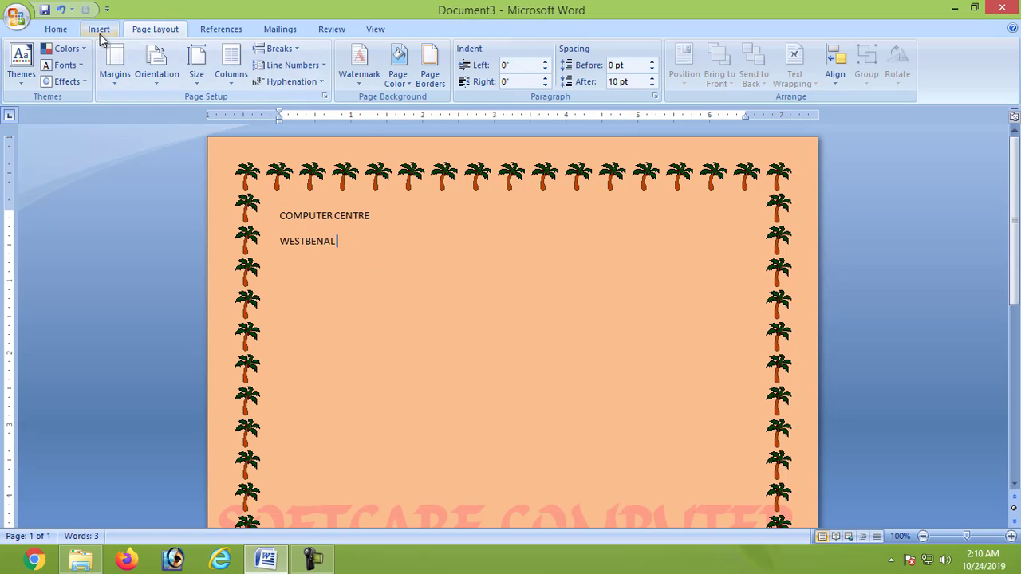
click(57, 32)
click(103, 31)
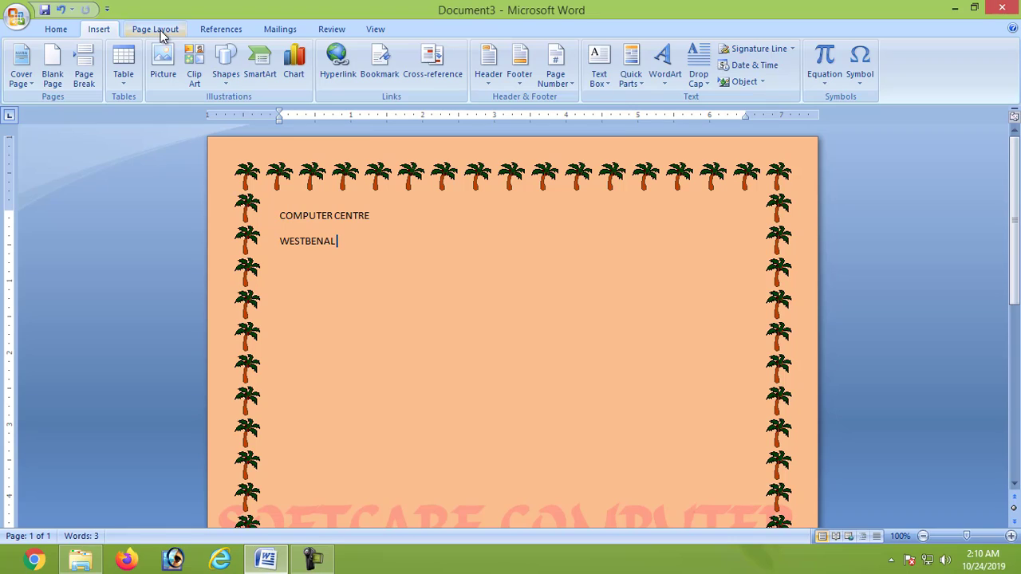